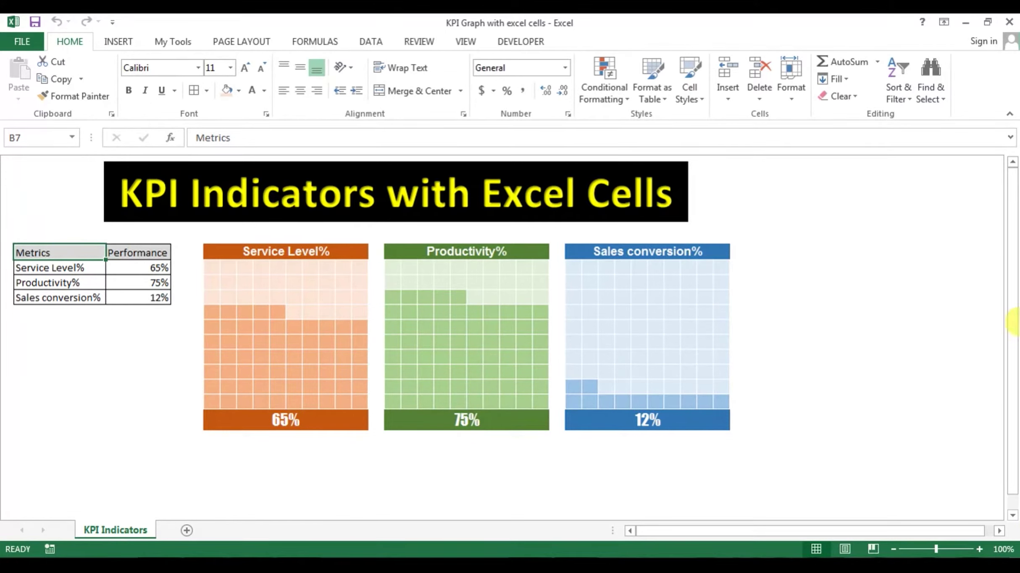
{"action": "left_click", "coordinate": [125, 268]}
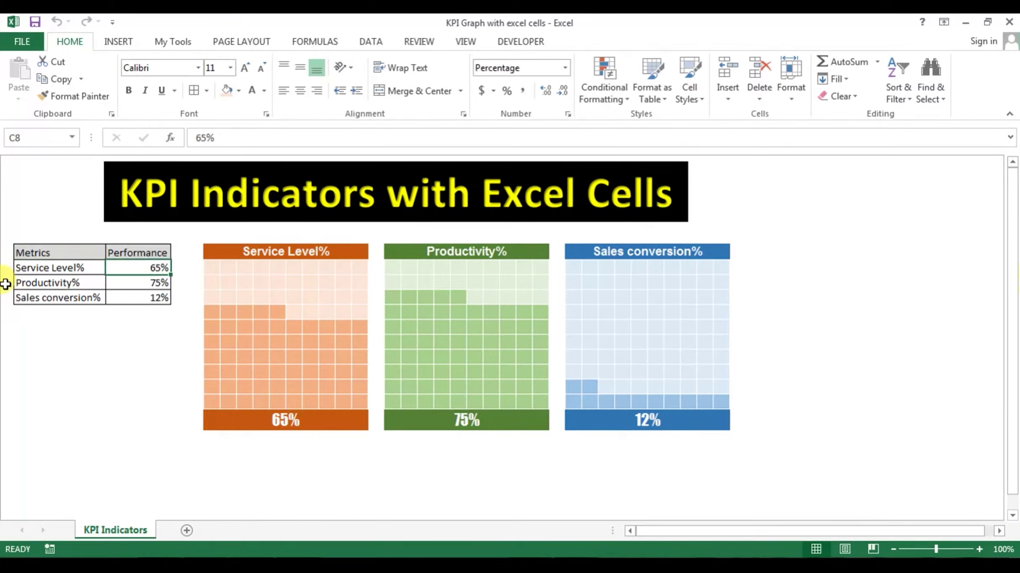
{"action": "left_click", "coordinate": [41, 269]}
{"action": "left_click_drag", "start_coordinate": [59, 266], "coordinate": [61, 296]}
{"action": "left_click_drag", "start_coordinate": [137, 269], "coordinate": [137, 298]}
{"action": "left_click", "coordinate": [96, 268]}
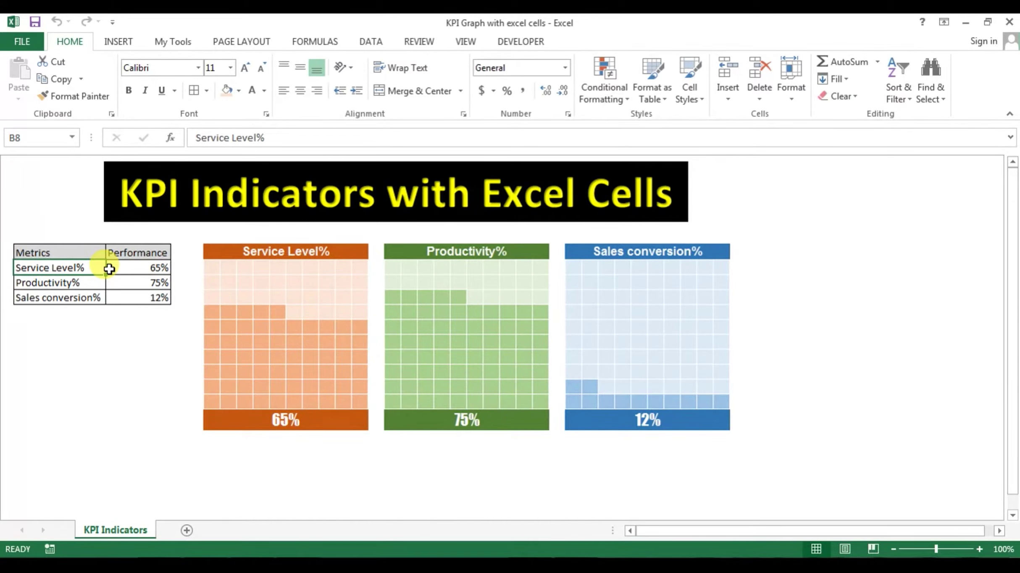
Set the Performance values to 89% for Service Level%, 62% for Productivity% and 34% for Sales conversion%
{"action": "left_click", "coordinate": [109, 269]}
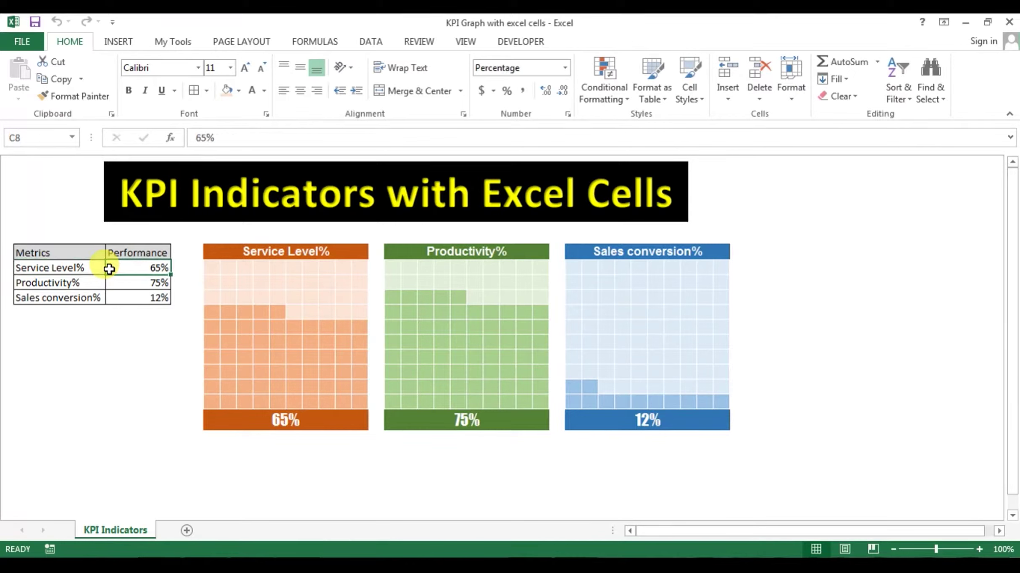
{"action": "left_click_drag", "start_coordinate": [154, 261], "coordinate": [147, 259]}
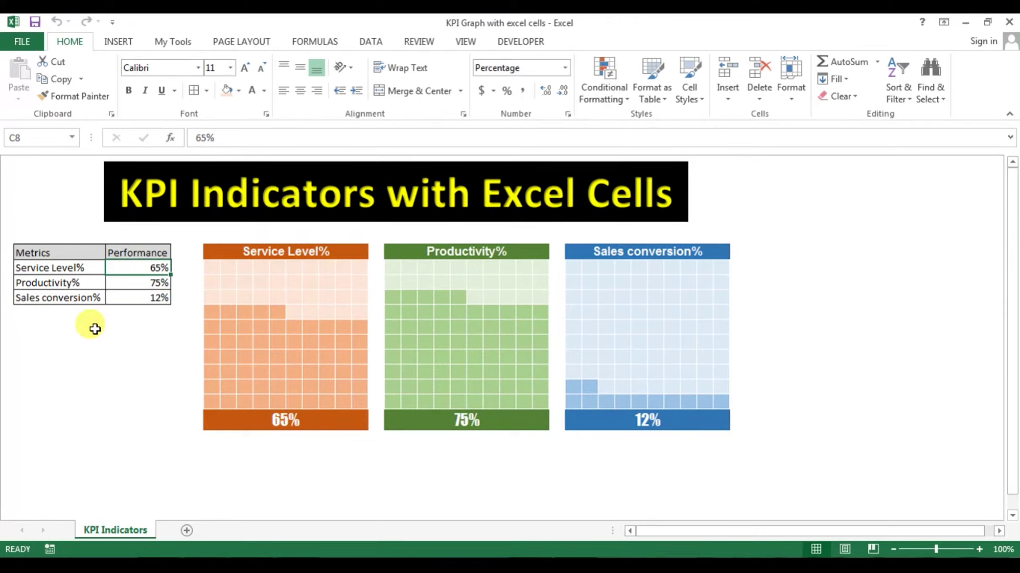
{"action": "type", "text": "89"}
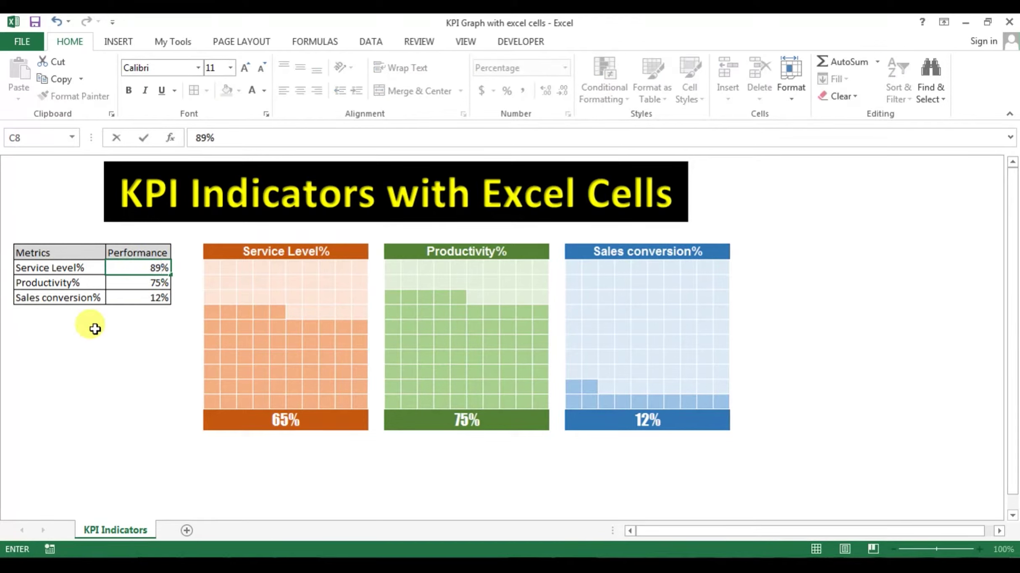
{"action": "key", "text": "Return"}
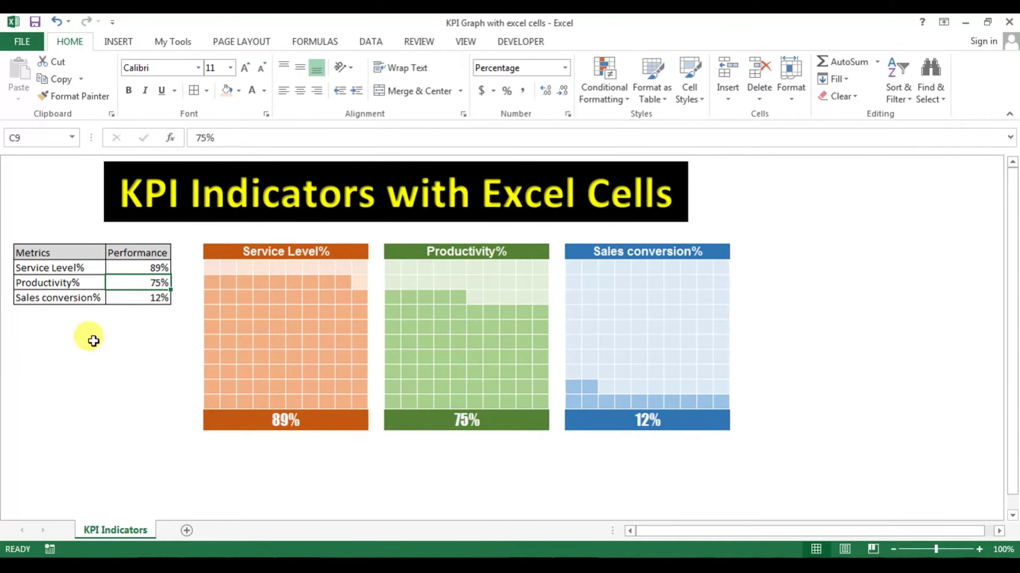
{"action": "type", "text": "62"}
{"action": "key", "text": "Return"}
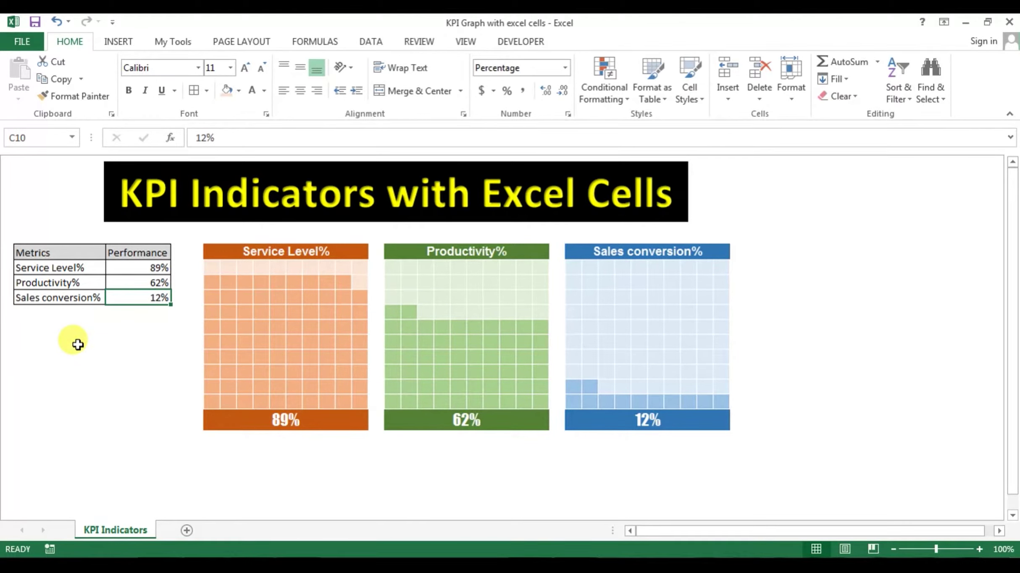
{"action": "type", "text": "34"}
{"action": "key", "text": "Return"}
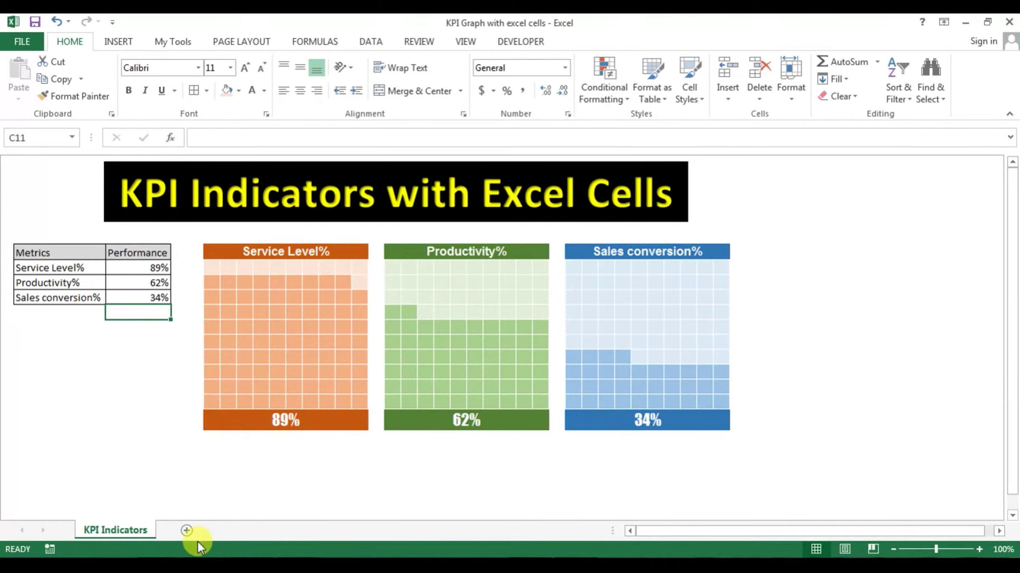
Copy the metrics table with its headers into cell A1 of a new worksheet
{"action": "left_click", "coordinate": [190, 528]}
{"action": "left_click", "coordinate": [117, 531]}
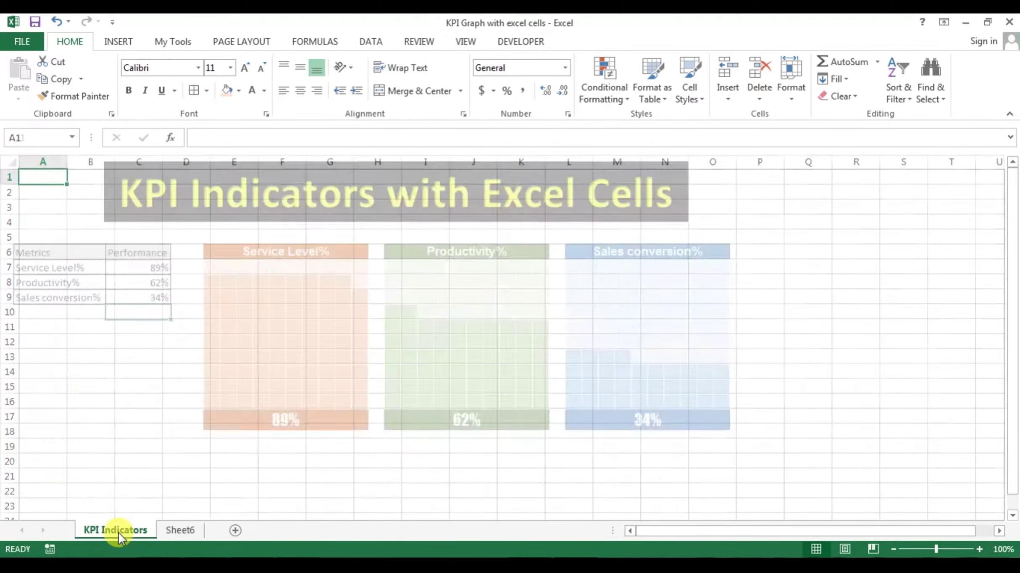
{"action": "left_click_drag", "start_coordinate": [27, 252], "coordinate": [134, 297]}
{"action": "key", "text": "ctrl+c"}
{"action": "left_click", "coordinate": [187, 530]}
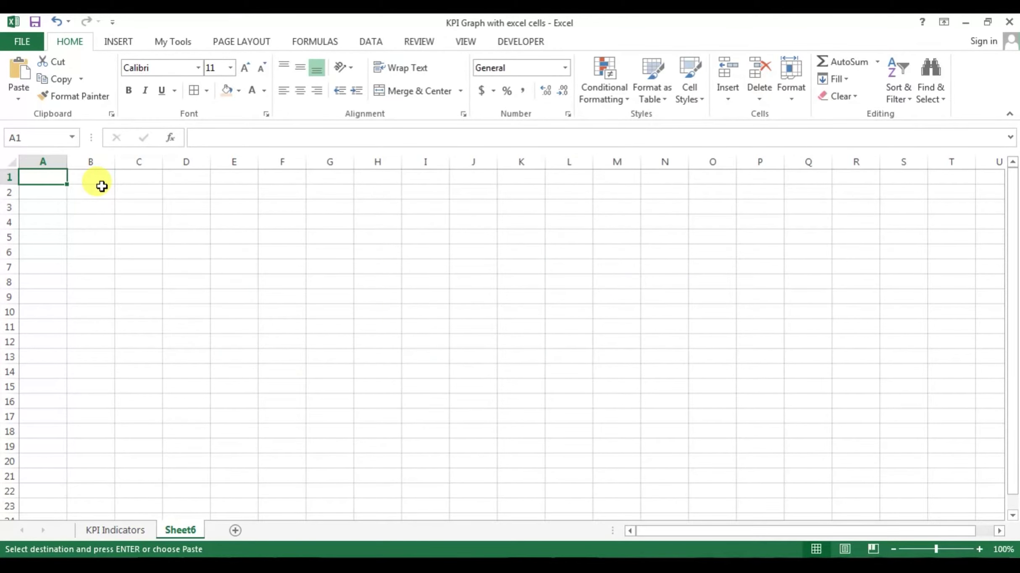
{"action": "key", "text": "ctrl+v"}
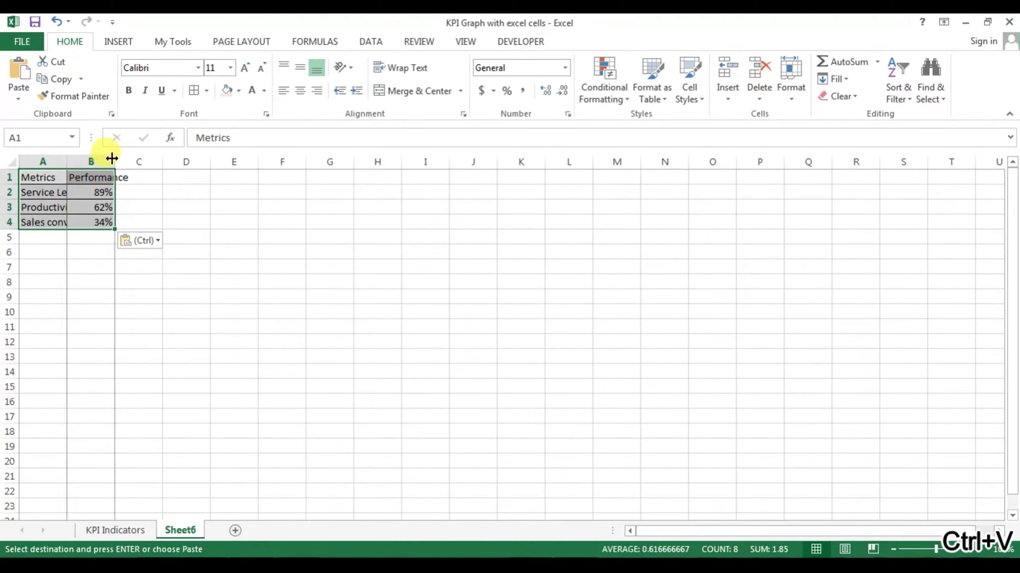
Fit the widths of columns A and B to the contents of the pasted table
{"action": "double_click", "coordinate": [115, 162]}
{"action": "double_click", "coordinate": [67, 161]}
{"action": "left_click", "coordinate": [235, 193]}
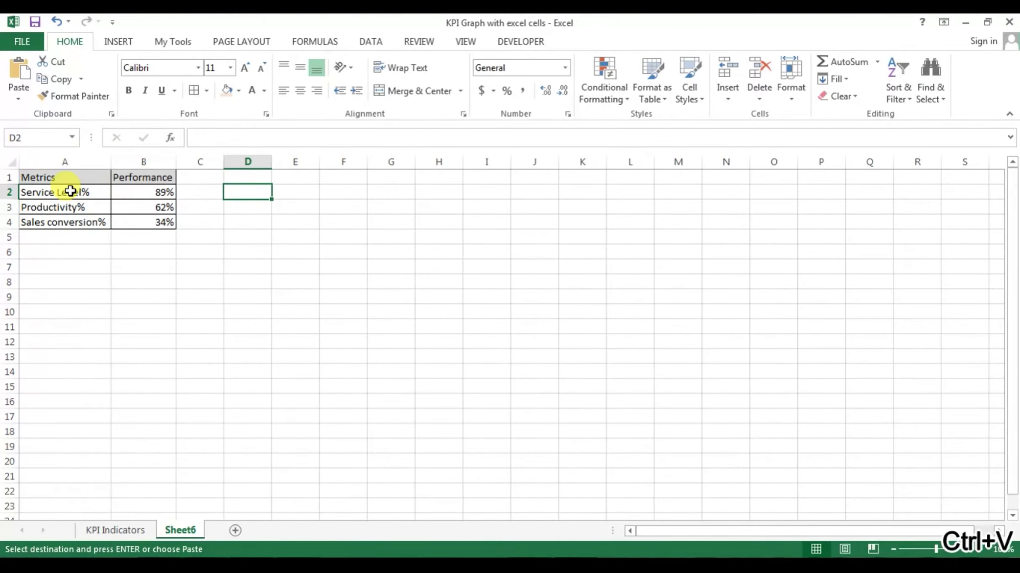
{"action": "left_click_drag", "start_coordinate": [68, 192], "coordinate": [164, 222]}
{"action": "left_click", "coordinate": [238, 205]}
{"action": "left_click_drag", "start_coordinate": [68, 196], "coordinate": [168, 192]}
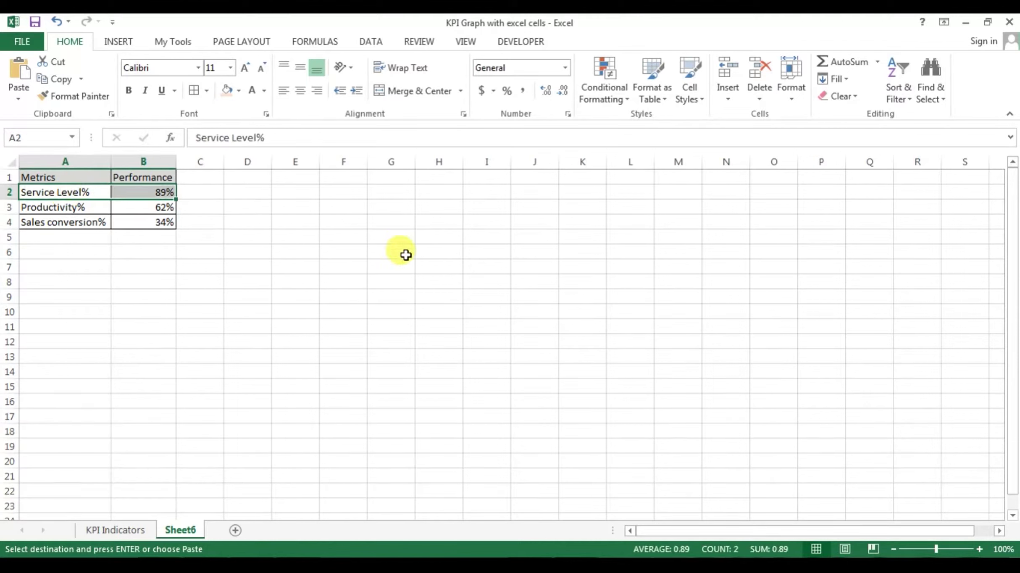
{"action": "left_click", "coordinate": [244, 295]}
{"action": "left_click", "coordinate": [258, 370]}
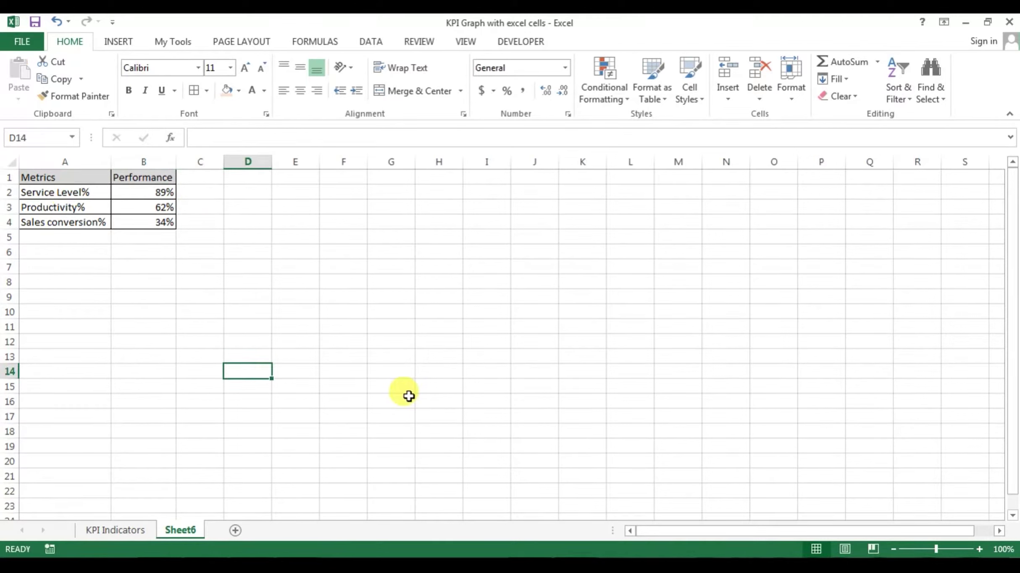
{"action": "key", "text": "Right"}
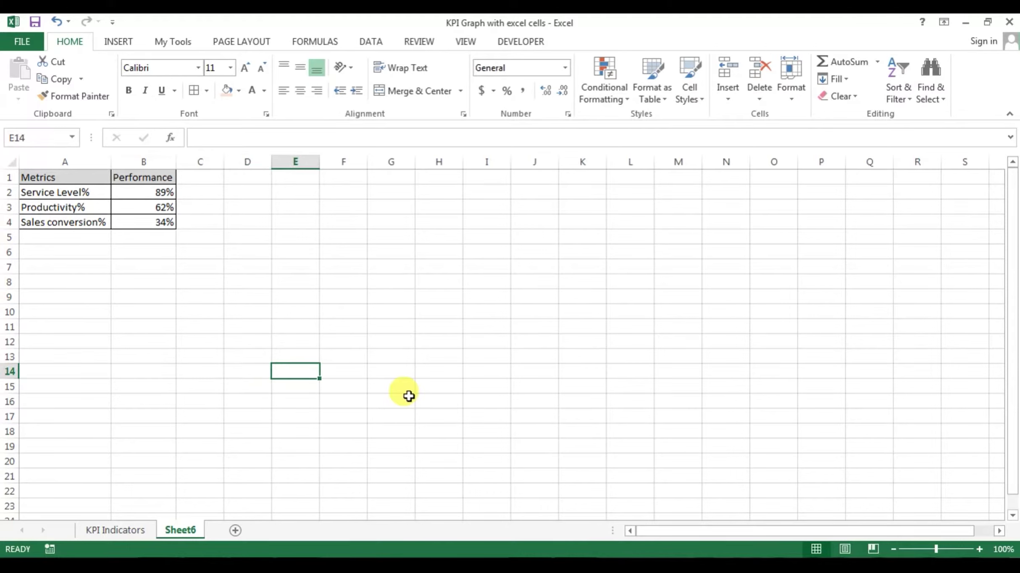
{"action": "key", "text": "Left"}
{"action": "key", "text": "Right"}
{"action": "key", "text": "Left"}
{"action": "key", "text": "Up"}
{"action": "key", "text": "Down"}
Enter 1 and 2 in D13 and E13, and fill the series up to 10 across D13:M13
{"action": "key", "text": "Up"}
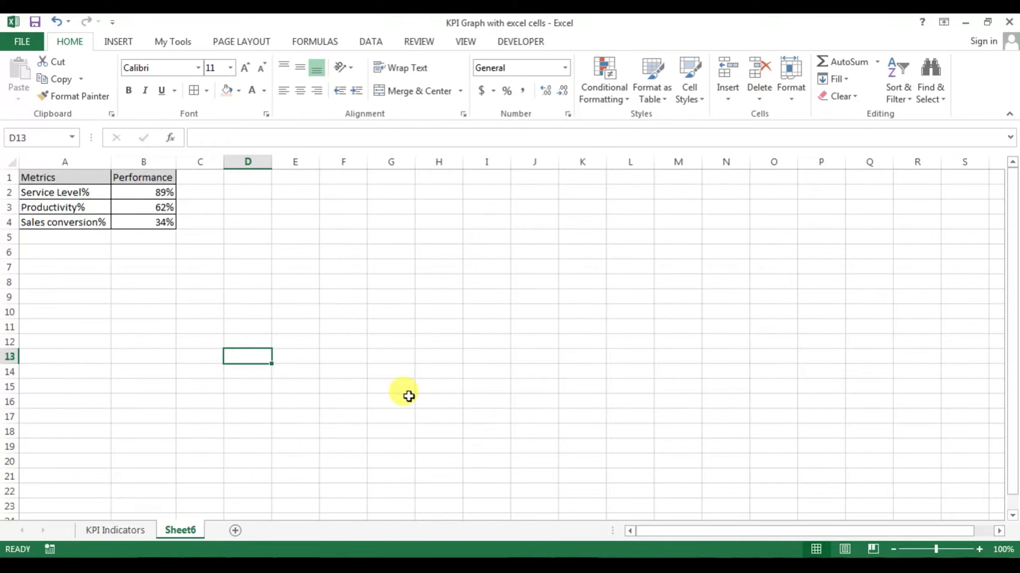
{"action": "type", "text": "1"}
{"action": "key", "text": "Right"}
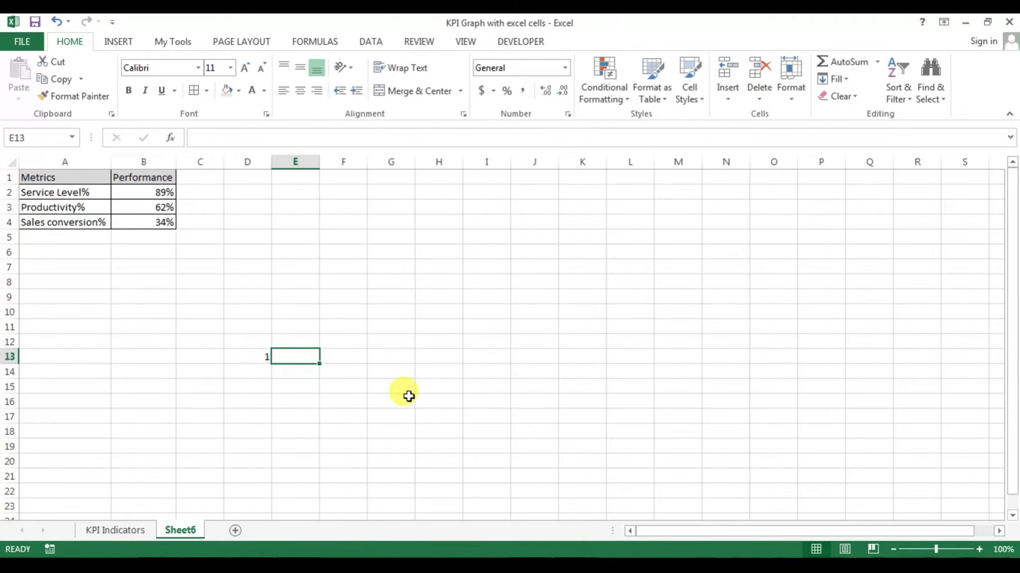
{"action": "type", "text": "2"}
{"action": "key", "text": "Return"}
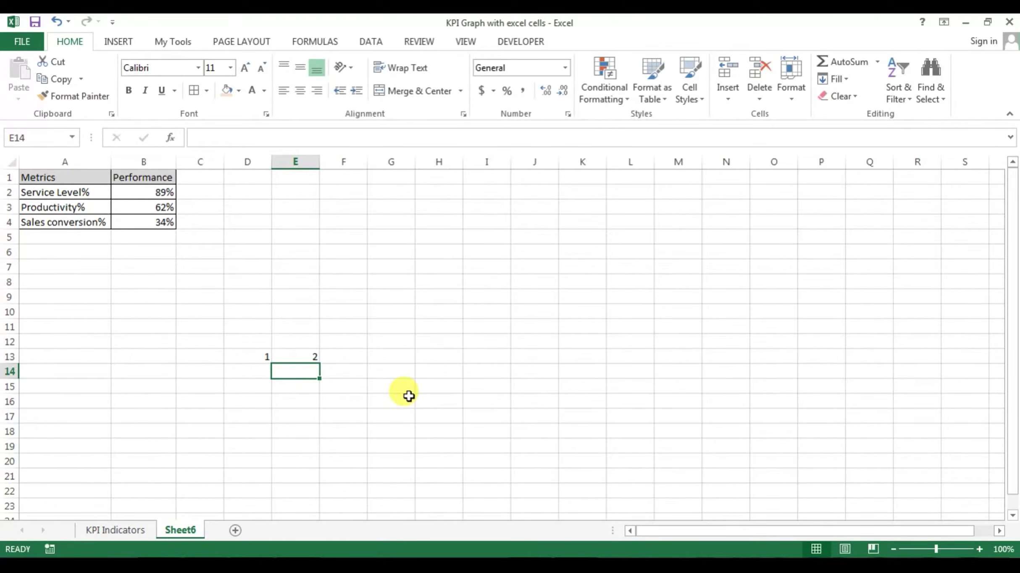
{"action": "left_click", "coordinate": [260, 355]}
{"action": "left_click_drag", "start_coordinate": [269, 356], "coordinate": [699, 364]}
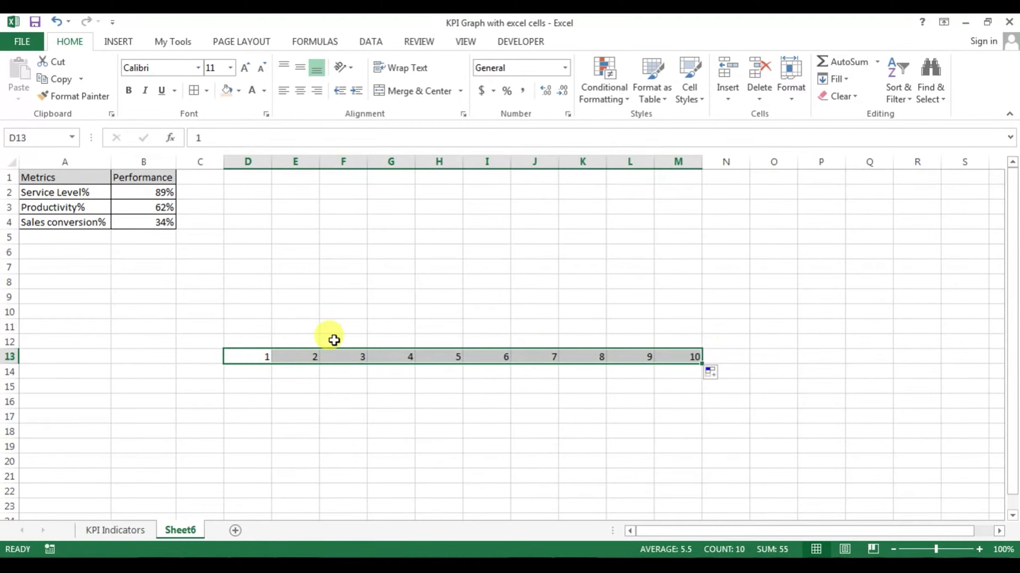
Enter 11 and 12 in D12 and E12, and fill the series up to 20 across D12:M12
{"action": "left_click", "coordinate": [252, 342]}
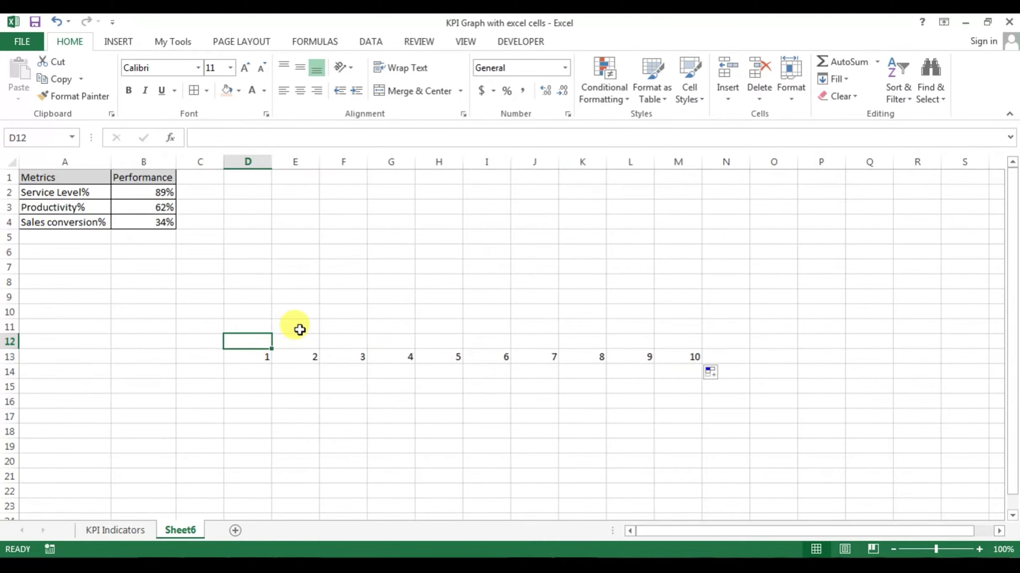
{"action": "type", "text": "11"}
{"action": "key", "text": "Tab"}
{"action": "type", "text": "12"}
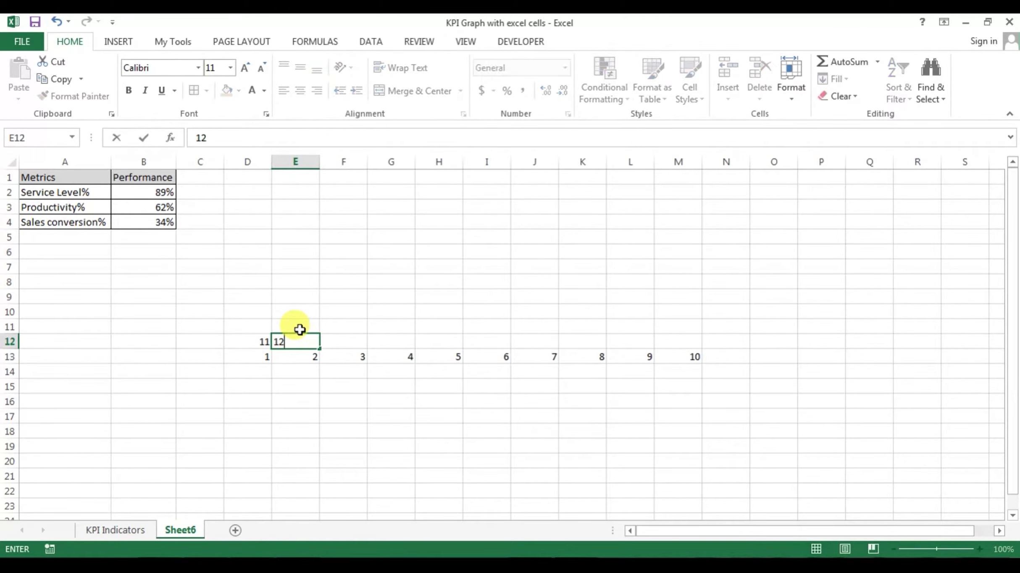
{"action": "left_click", "coordinate": [437, 238]}
{"action": "mouse_move", "coordinate": [251, 342]}
{"action": "left_mouse_down"}
{"action": "mouse_move", "coordinate": [701, 348]}
{"action": "mouse_move", "coordinate": [281, 353]}
{"action": "mouse_move", "coordinate": [251, 341]}
{"action": "left_mouse_up"}
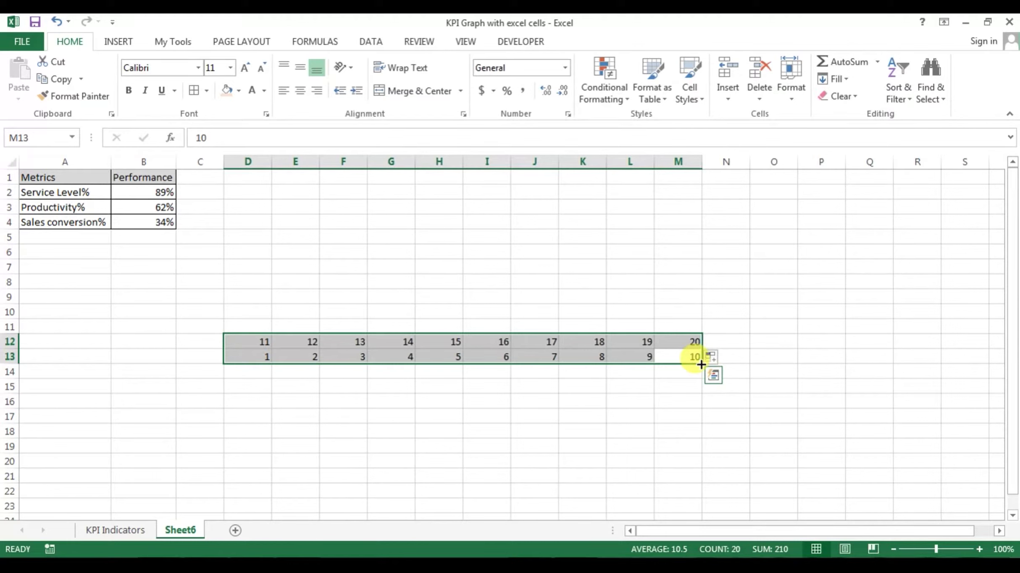
Extend the two number rows upward to row 4, completing the 1 to 100 grid in D4:M13
{"action": "left_click_drag", "start_coordinate": [702, 364], "coordinate": [663, 218]}
{"action": "left_click", "coordinate": [786, 266]}
{"action": "left_click", "coordinate": [246, 220]}
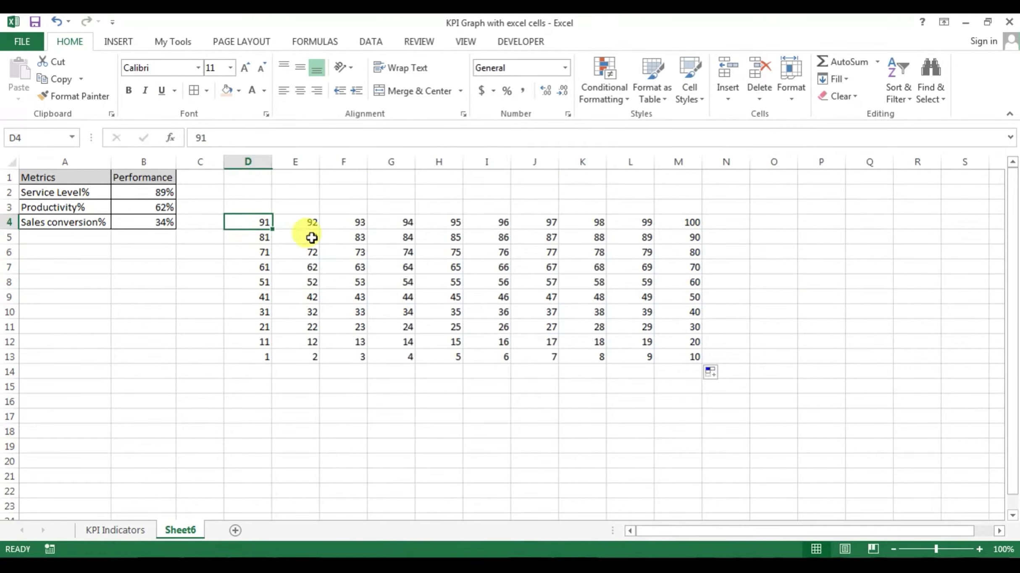
Set the width of the number grid's columns D through M to 2.43
{"action": "left_click_drag", "start_coordinate": [311, 238], "coordinate": [700, 358]}
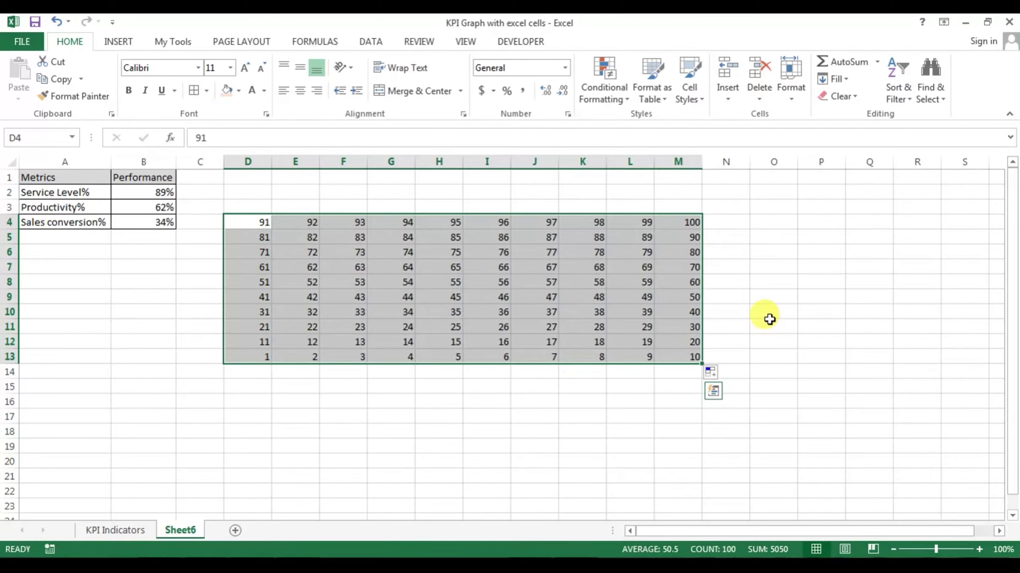
{"action": "key", "text": "ctrl+space"}
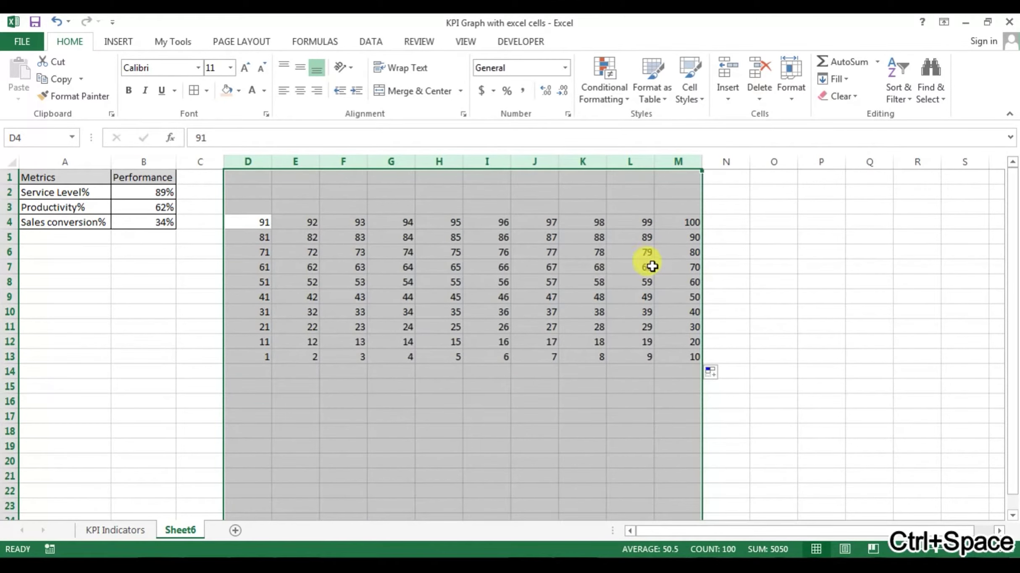
{"action": "right_click", "coordinate": [509, 239]}
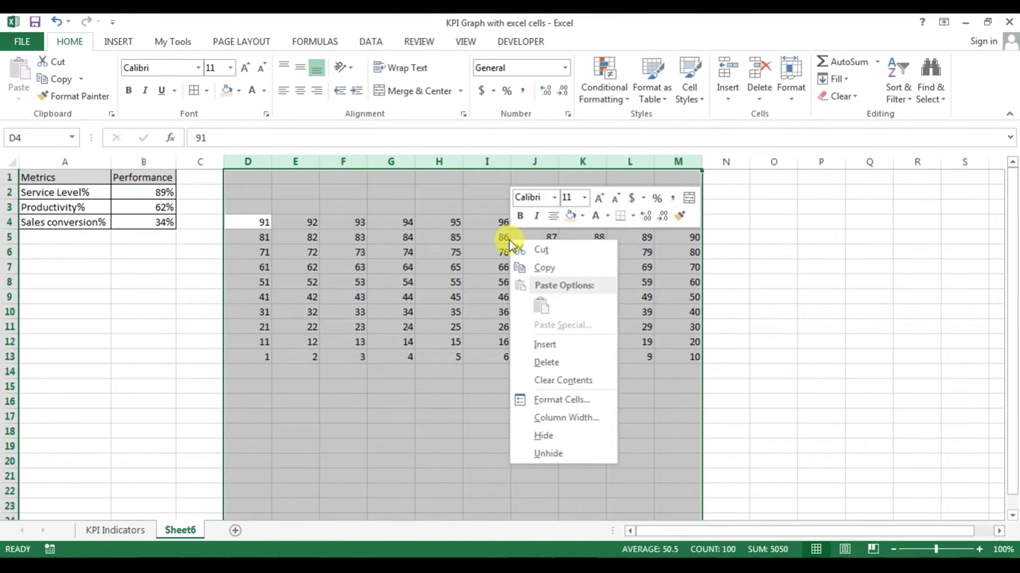
{"action": "left_click", "coordinate": [585, 418]}
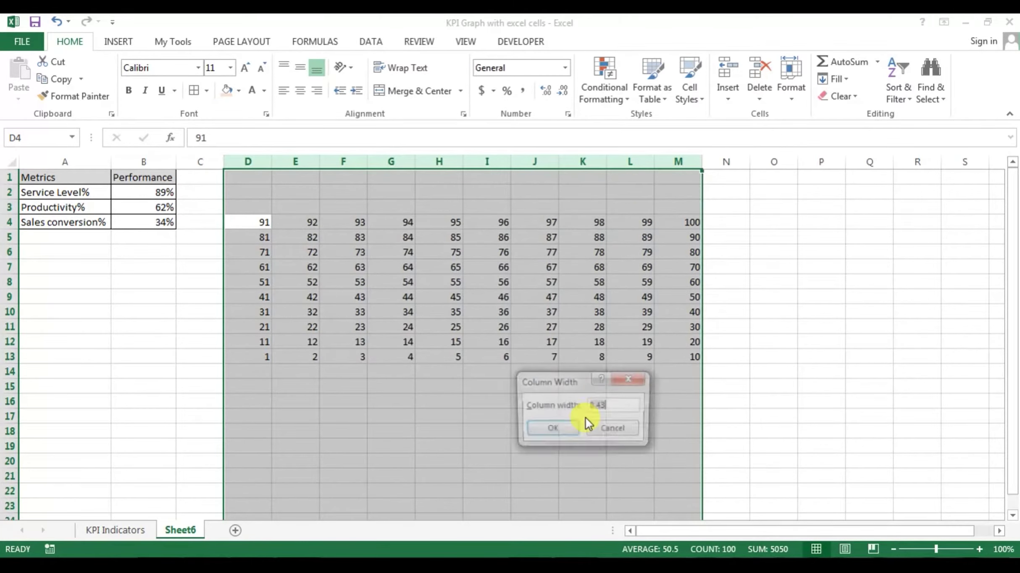
{"action": "type", "text": "2.43"}
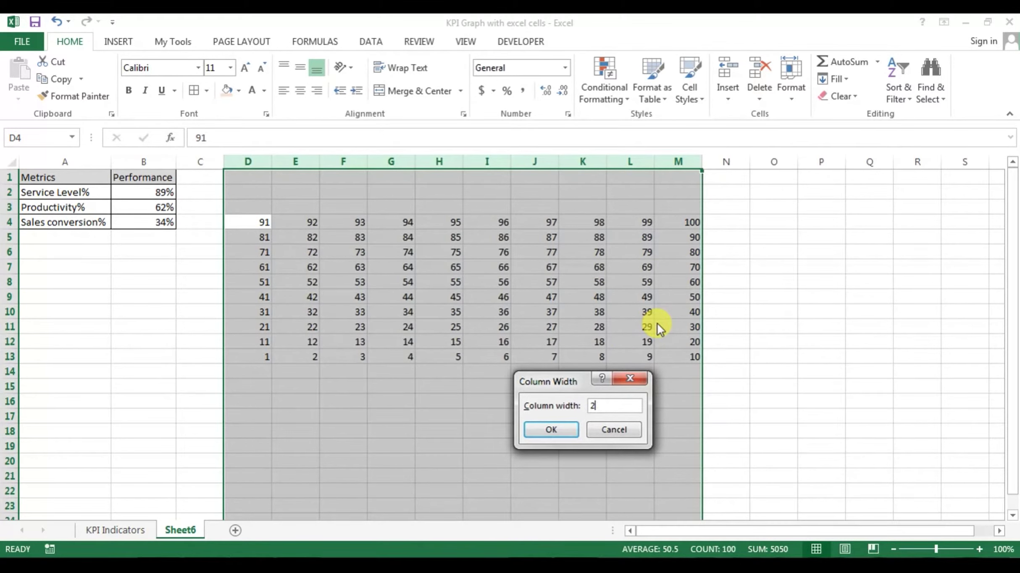
{"action": "key", "text": "Return"}
{"action": "left_click", "coordinate": [404, 283]}
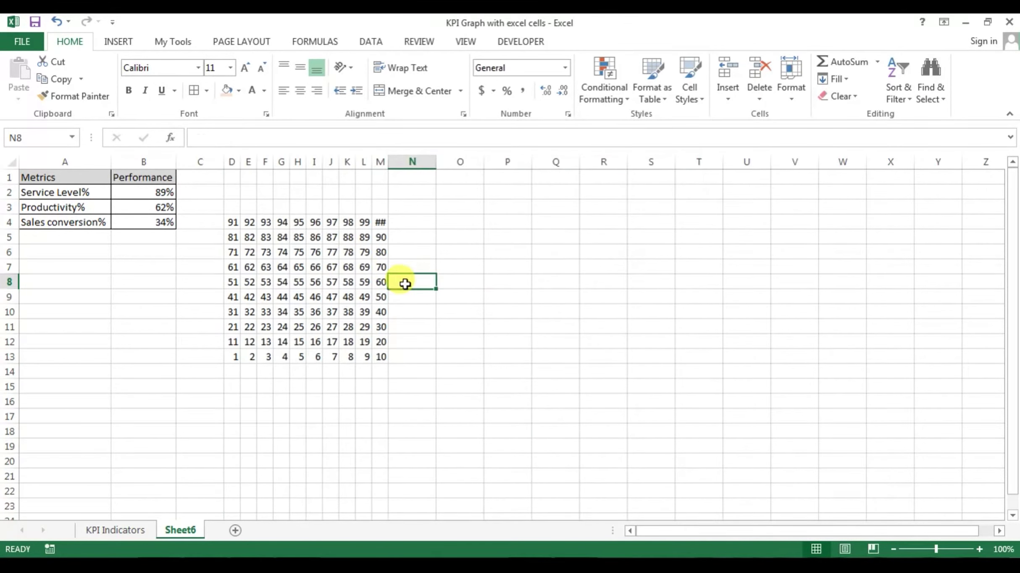
Link cell D3 above the number grid to the Service Level% label with the formula =A2
{"action": "left_click_drag", "start_coordinate": [232, 222], "coordinate": [382, 357]}
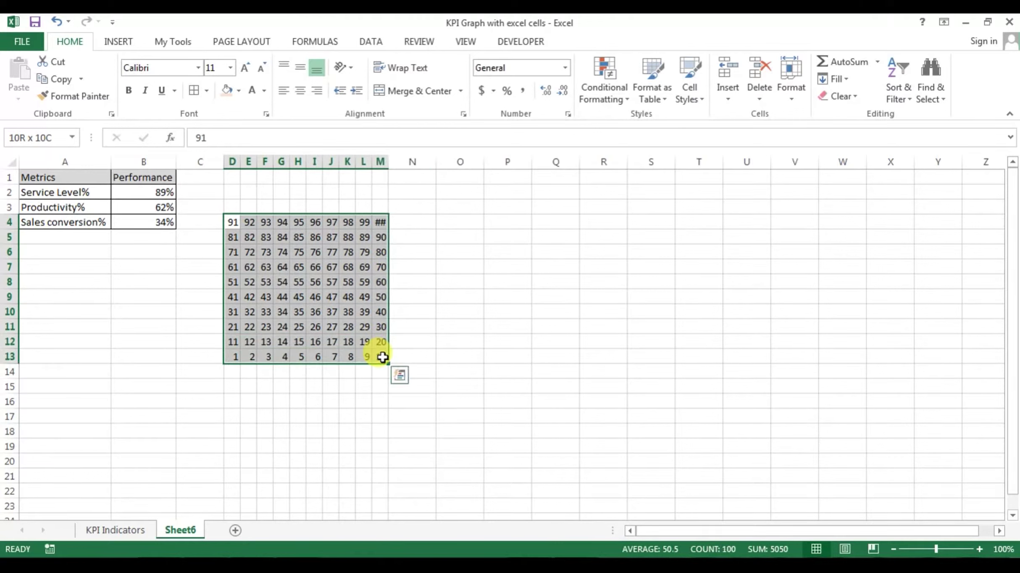
{"action": "left_click", "coordinate": [234, 206]}
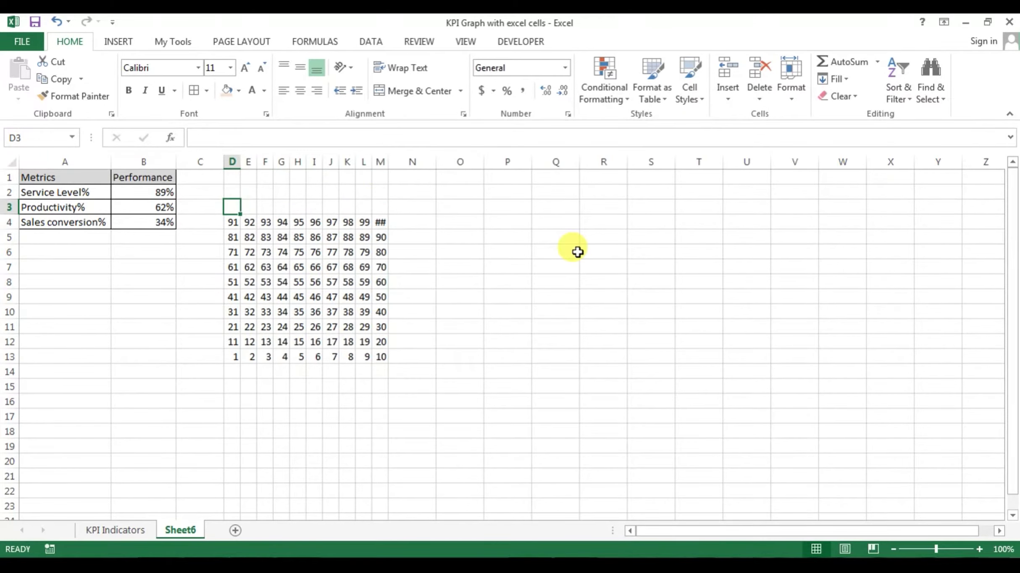
{"action": "type", "text": "="}
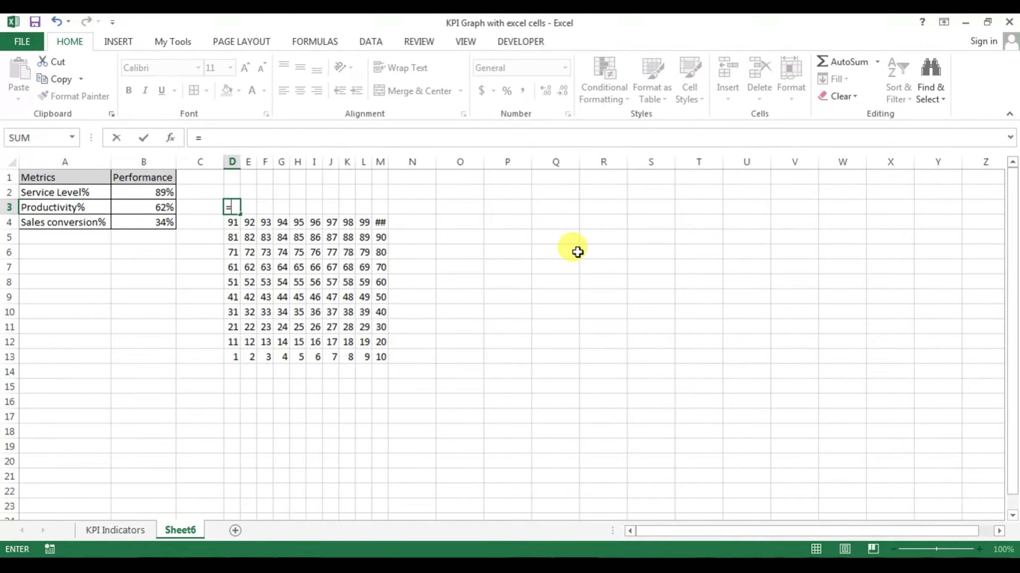
{"action": "left_click", "coordinate": [40, 192]}
{"action": "key", "text": "Return"}
Merge and center the Service Level% heading across D3:M3 above the number grid
{"action": "key", "text": "Up"}
{"action": "key", "text": "shift+Right"}
{"action": "key", "text": "shift+Right"}
{"action": "key", "text": "shift+Right"}
{"action": "key", "text": "shift+Right"}
{"action": "key", "text": "shift+Right"}
{"action": "key", "text": "shift+Right"}
{"action": "key", "text": "shift+Right"}
{"action": "key", "text": "shift+Right"}
{"action": "key", "text": "shift+Right"}
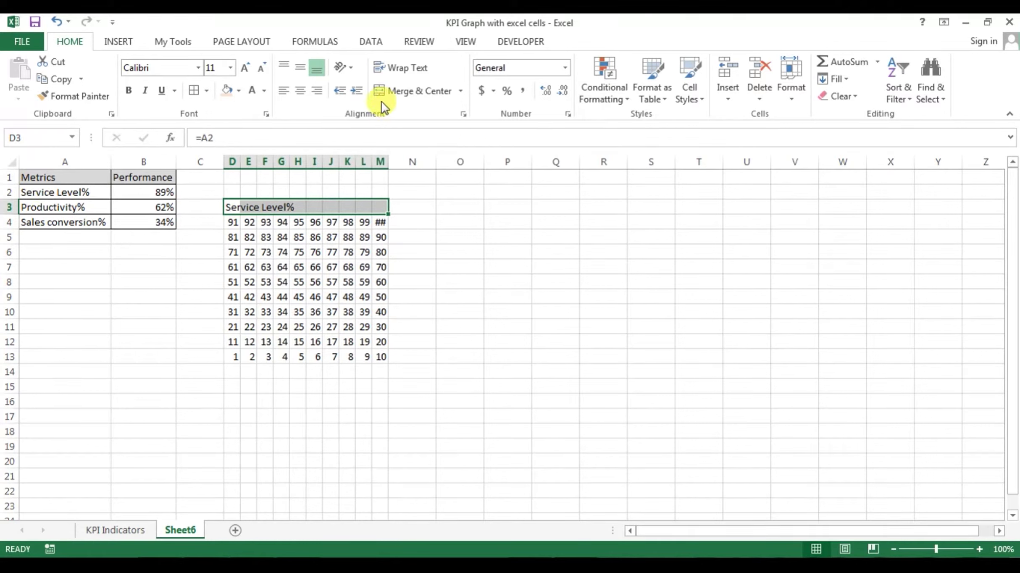
{"action": "left_click", "coordinate": [382, 89]}
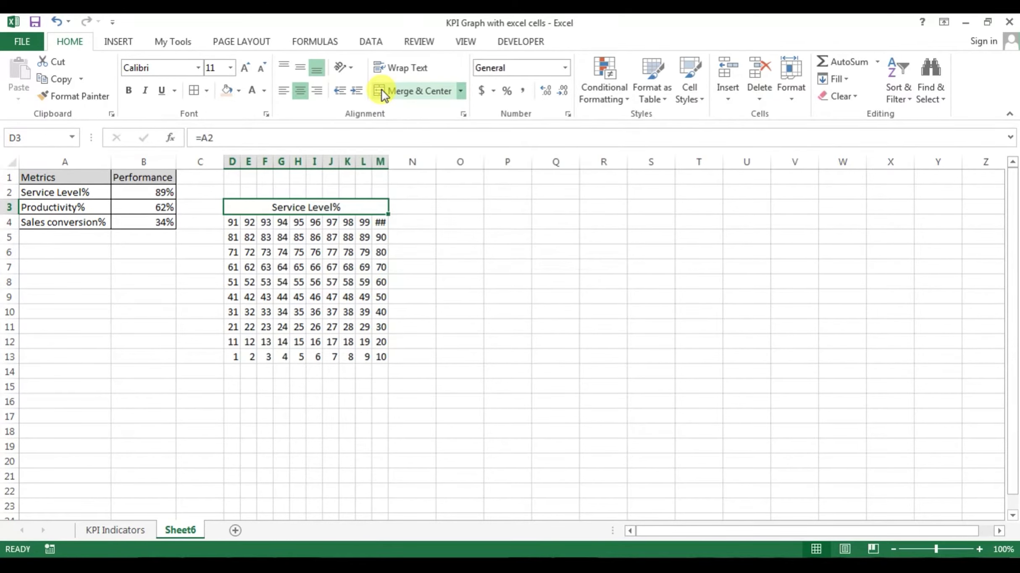
{"action": "left_click", "coordinate": [413, 267]}
Link cell D14 below the number grid to the Service Level% performance with =B2, and merge and center it across D14:M14
{"action": "left_click", "coordinate": [231, 371]}
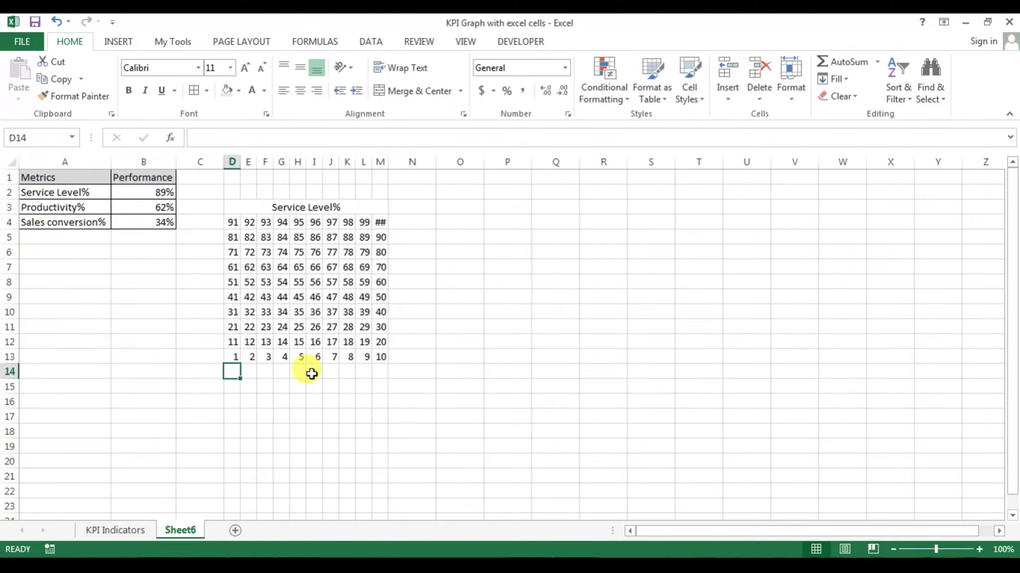
{"action": "type", "text": "="}
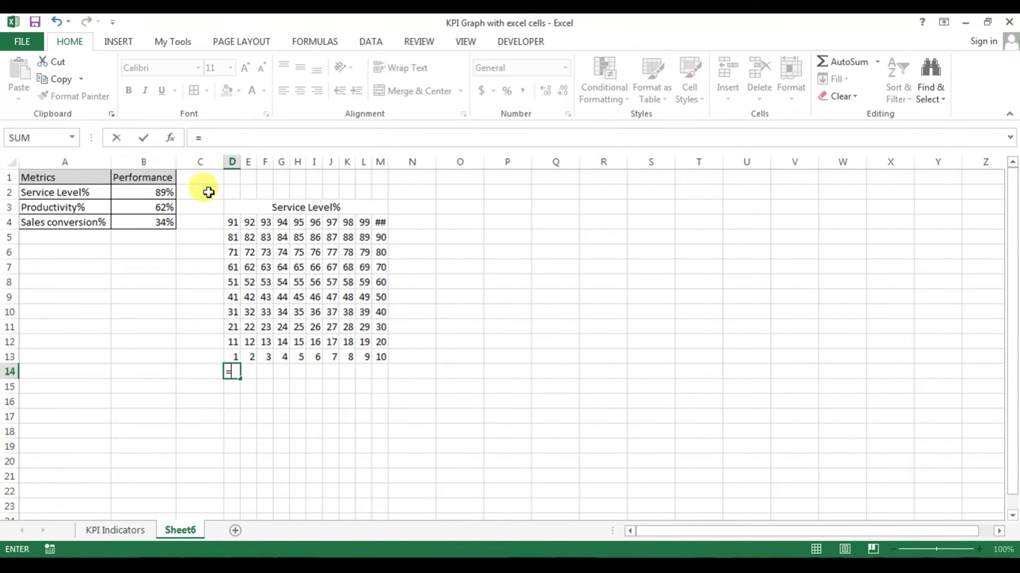
{"action": "left_click", "coordinate": [163, 192]}
{"action": "key", "text": "Return"}
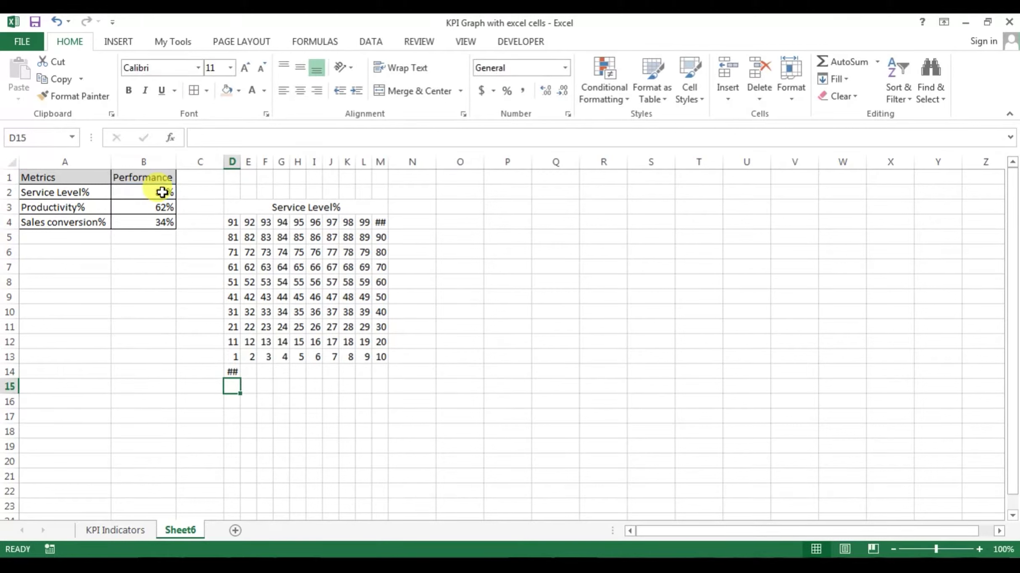
{"action": "left_click_drag", "start_coordinate": [231, 372], "coordinate": [381, 371]}
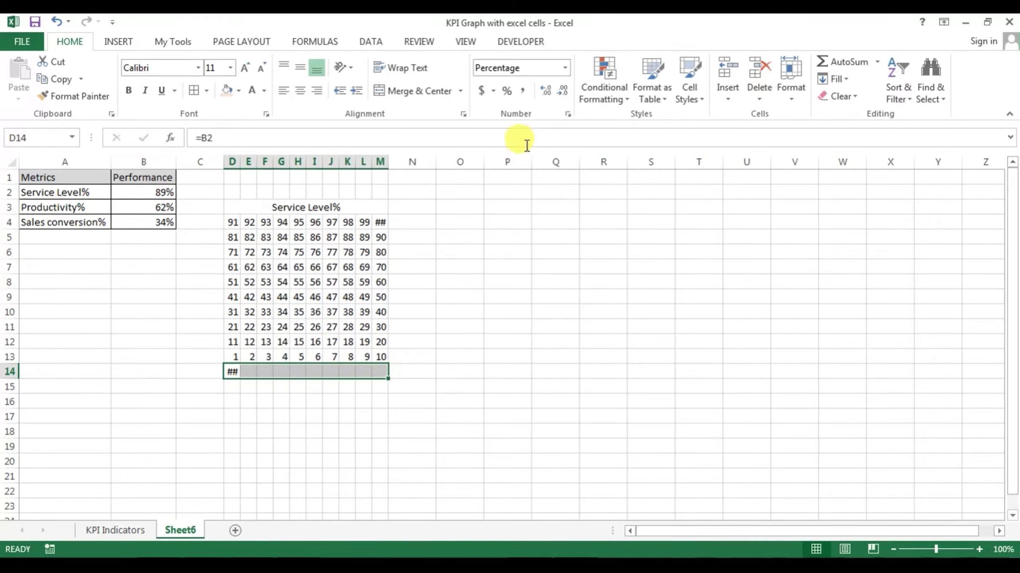
{"action": "left_click", "coordinate": [379, 91]}
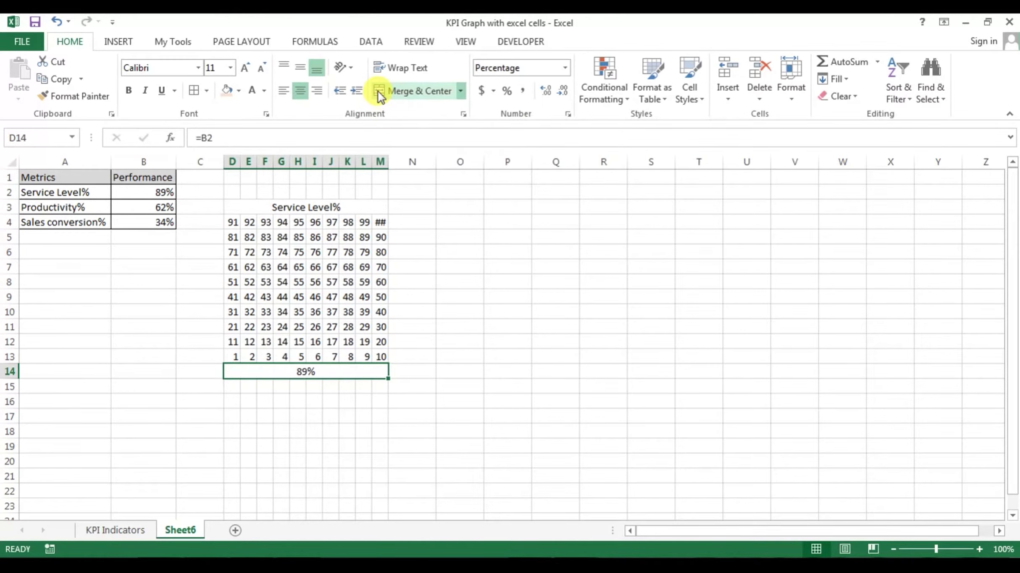
{"action": "left_click", "coordinate": [487, 297]}
Give the Service Level% heading and the merged percentage cell below the grid a dark orange fill with white text
{"action": "left_click", "coordinate": [330, 206]}
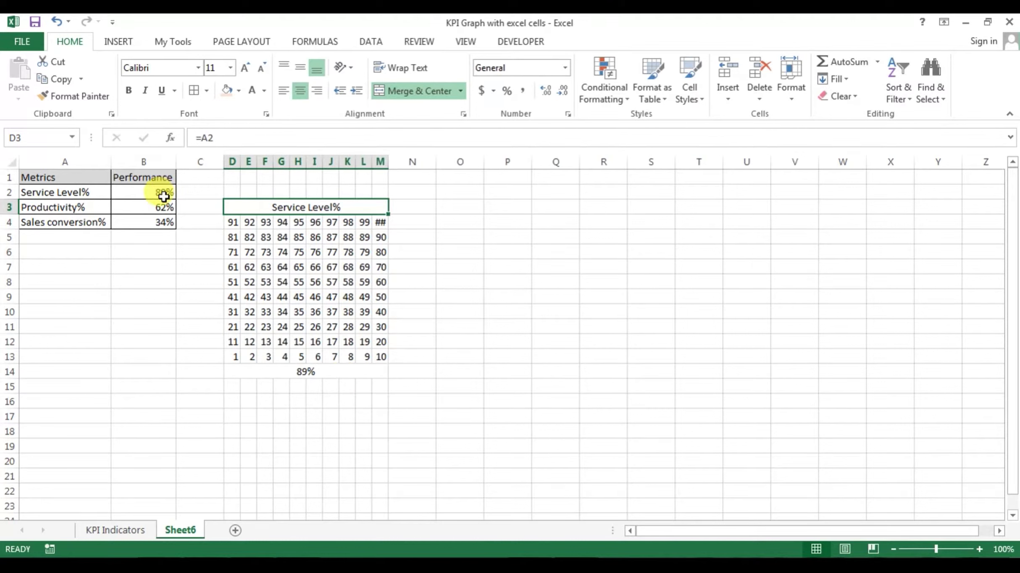
{"action": "left_click", "coordinate": [322, 370]}
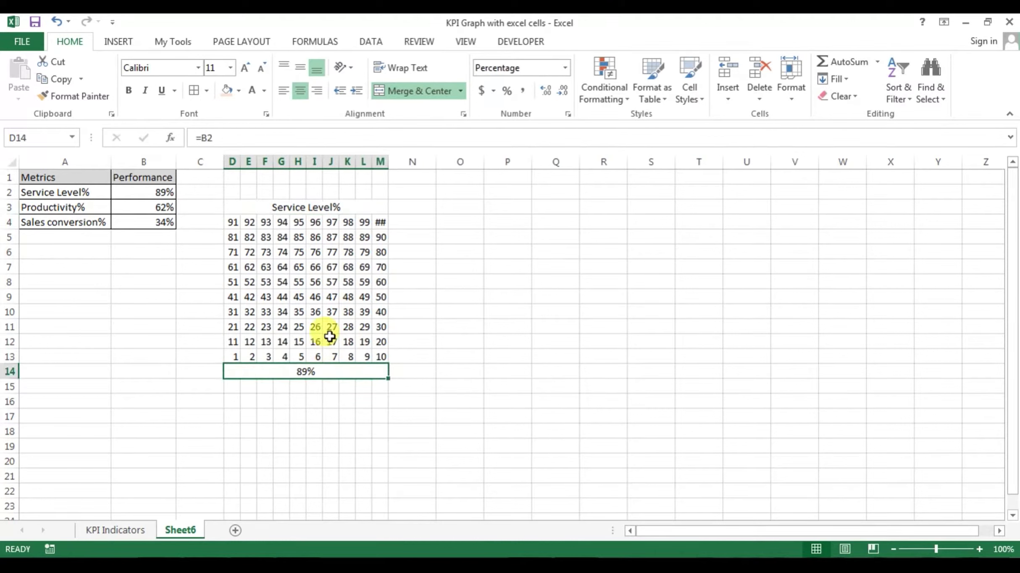
{"action": "left_click", "coordinate": [334, 204], "text": "ctrl"}
{"action": "left_click", "coordinate": [240, 90]}
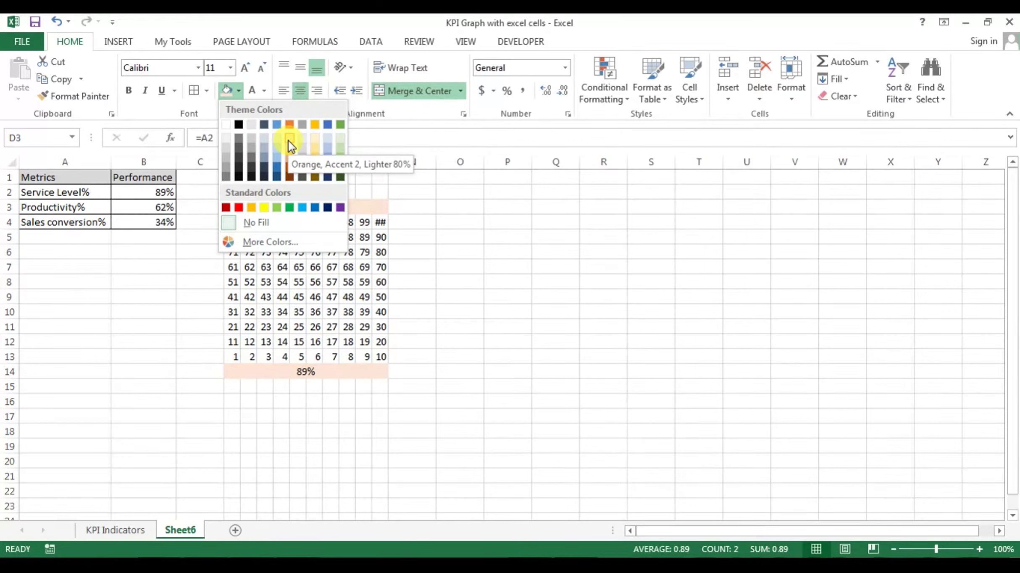
{"action": "left_click", "coordinate": [289, 164]}
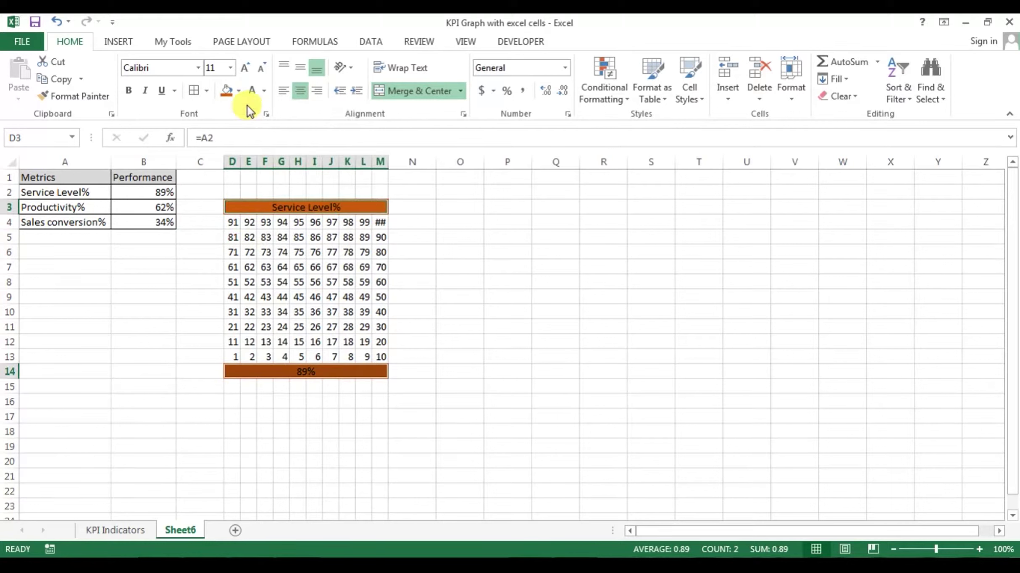
{"action": "left_click", "coordinate": [264, 90]}
{"action": "left_click", "coordinate": [252, 142]}
{"action": "left_click", "coordinate": [463, 278]}
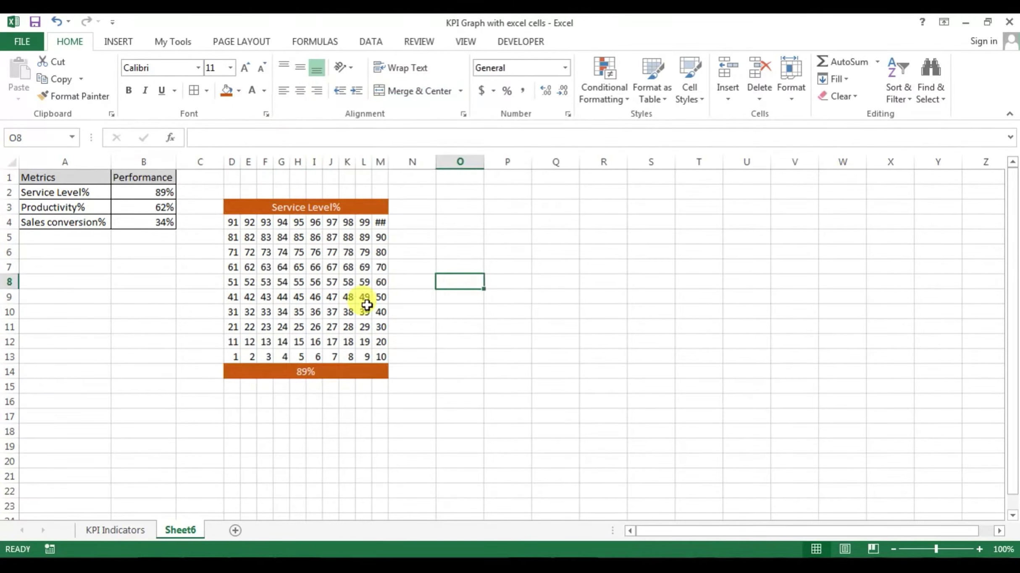
Fill the number grid D4:M13 with the light orange color Orange, Accent 2, Lighter 80%
{"action": "left_click", "coordinate": [240, 224]}
{"action": "left_click_drag", "start_coordinate": [240, 224], "coordinate": [380, 356]}
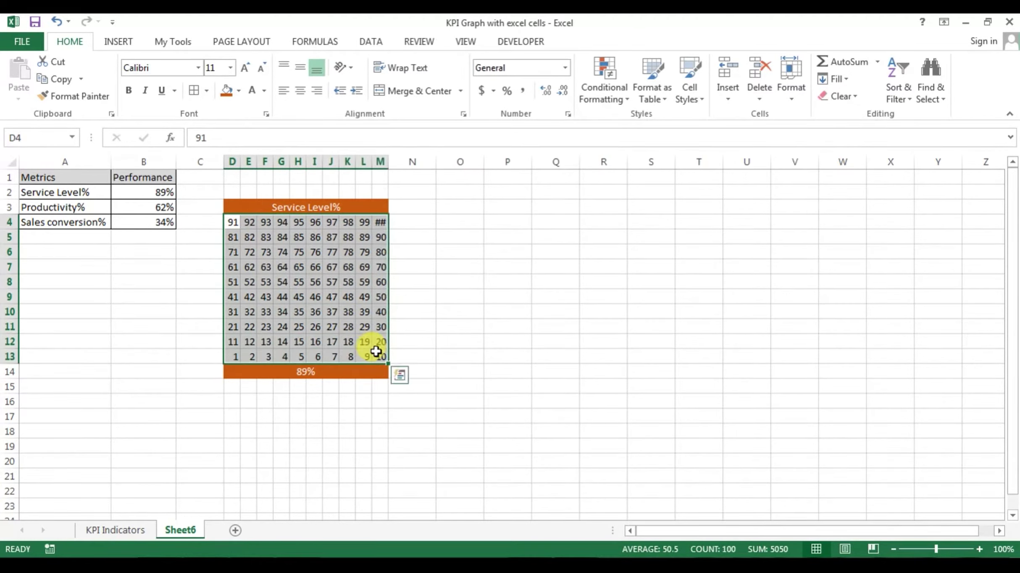
{"action": "left_click", "coordinate": [238, 91]}
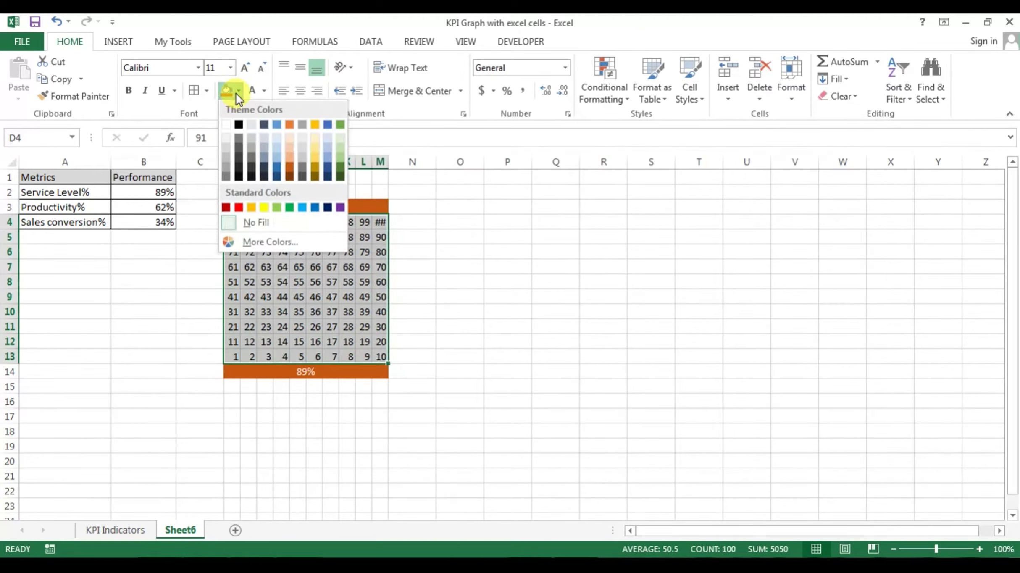
{"action": "left_click", "coordinate": [291, 139]}
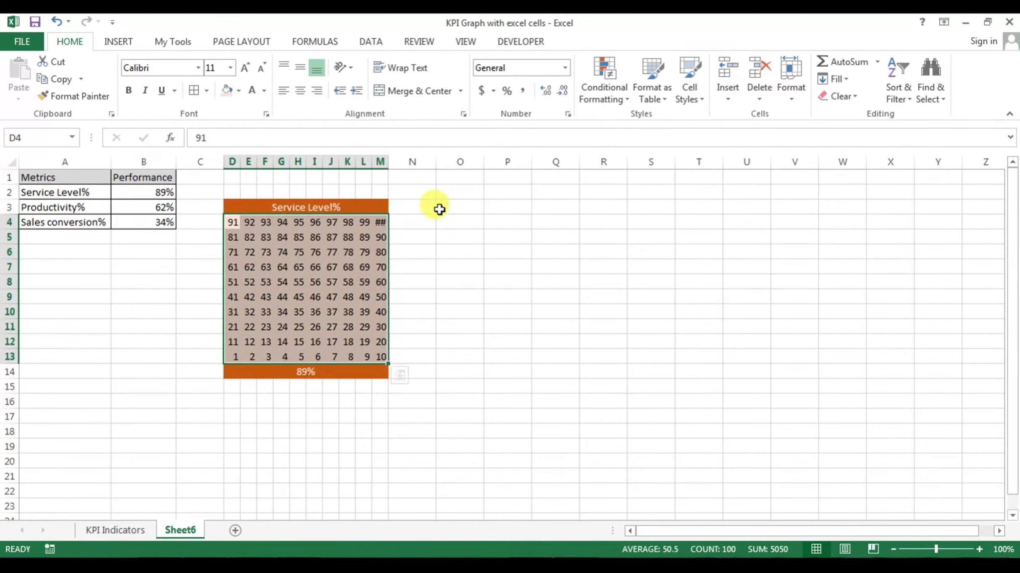
{"action": "left_click", "coordinate": [439, 207]}
{"action": "left_click_drag", "start_coordinate": [228, 223], "coordinate": [370, 354]}
{"action": "key", "text": "alt+o"}
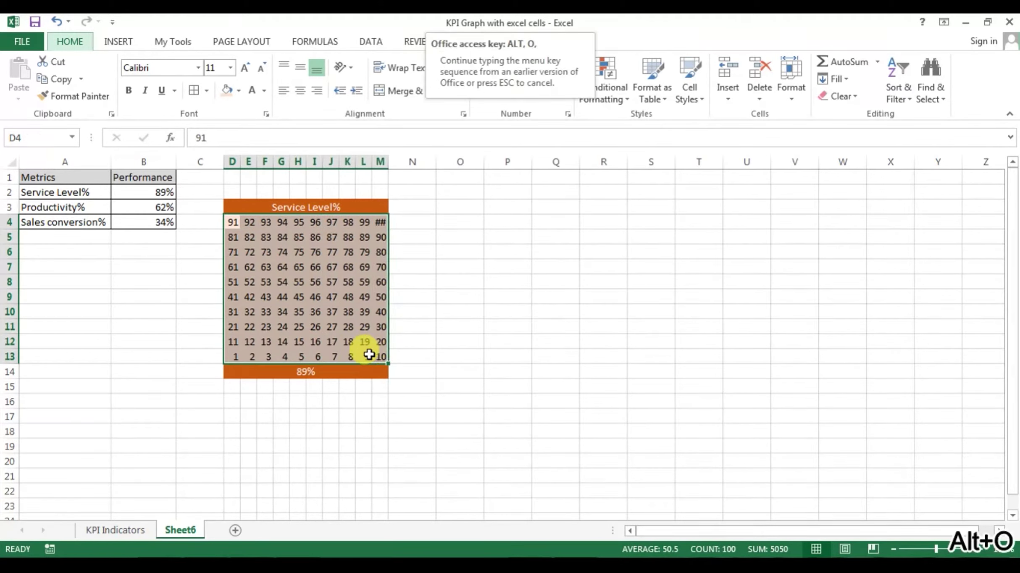
{"action": "key", "text": "alt+d"}
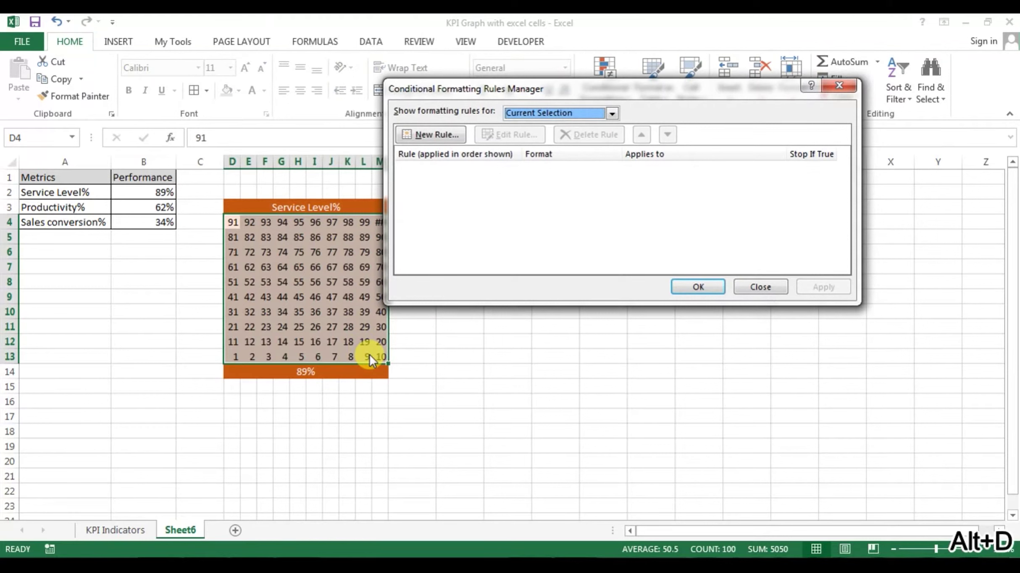
{"action": "key", "text": "Escape"}
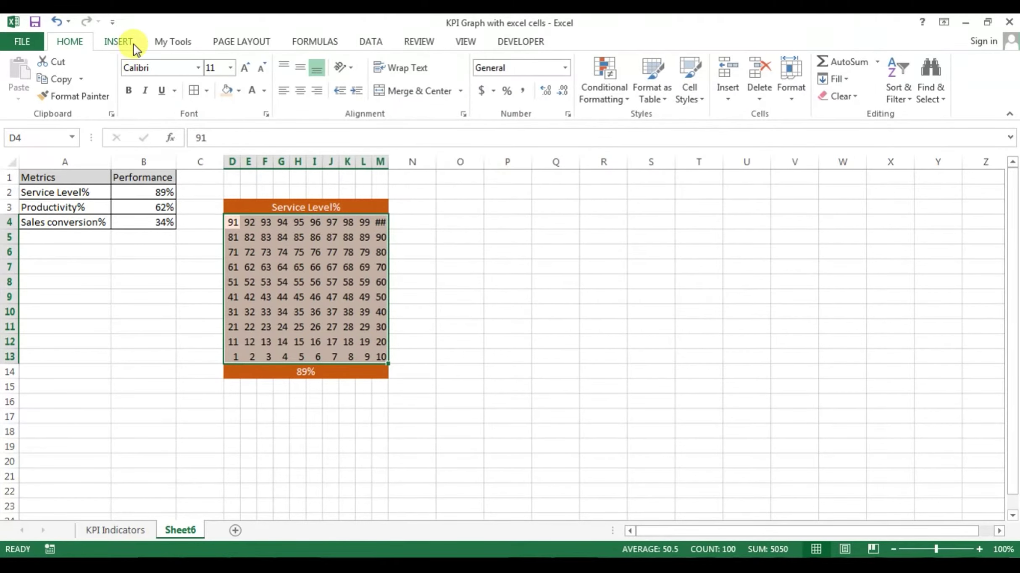
Start a formula-based conditional formatting rule for the number grid D4:M13 with the formula =D4<=$D$14
{"action": "left_click", "coordinate": [630, 100]}
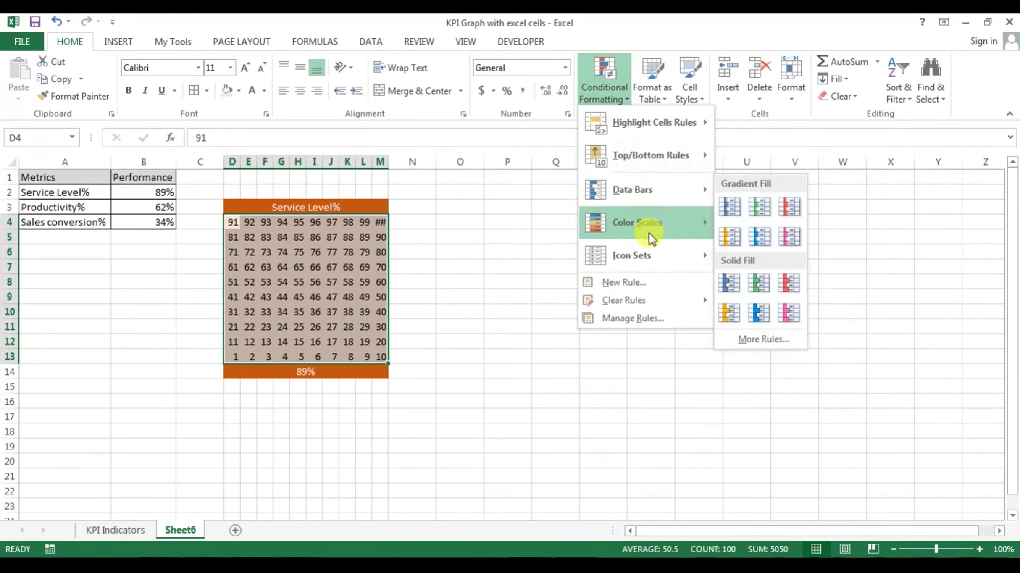
{"action": "left_click", "coordinate": [638, 283]}
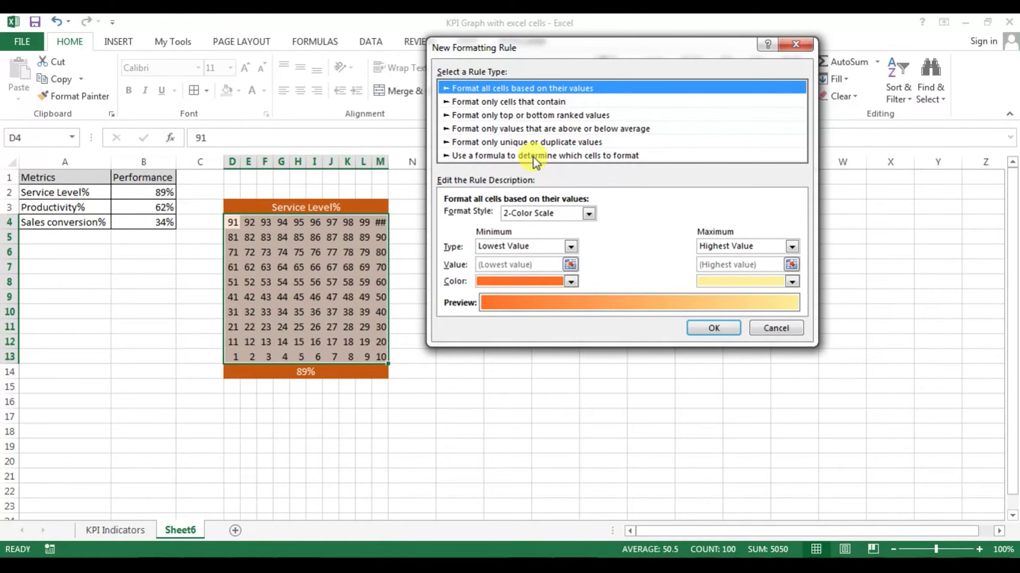
{"action": "left_click", "coordinate": [625, 155]}
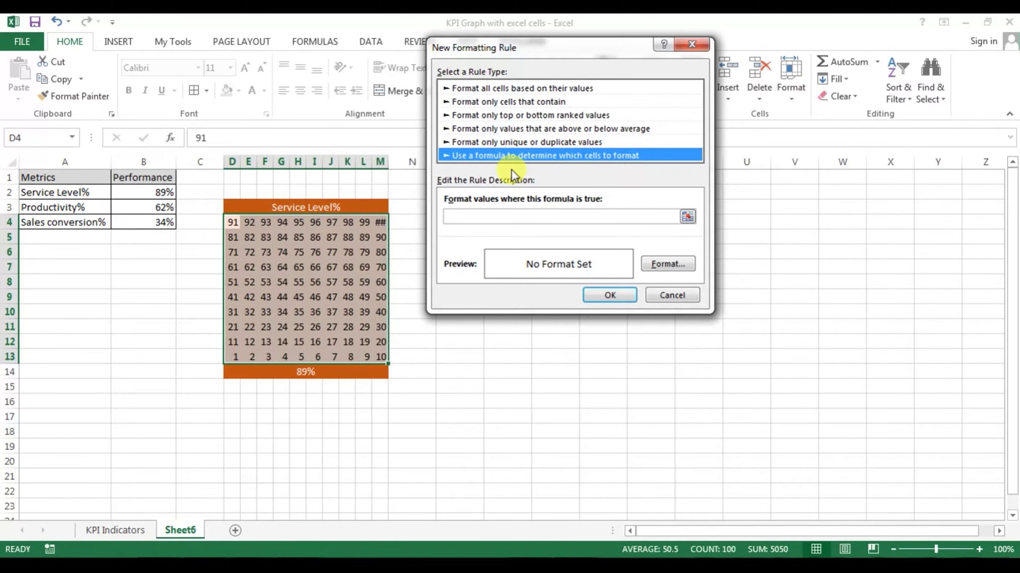
{"action": "left_click", "coordinate": [493, 217]}
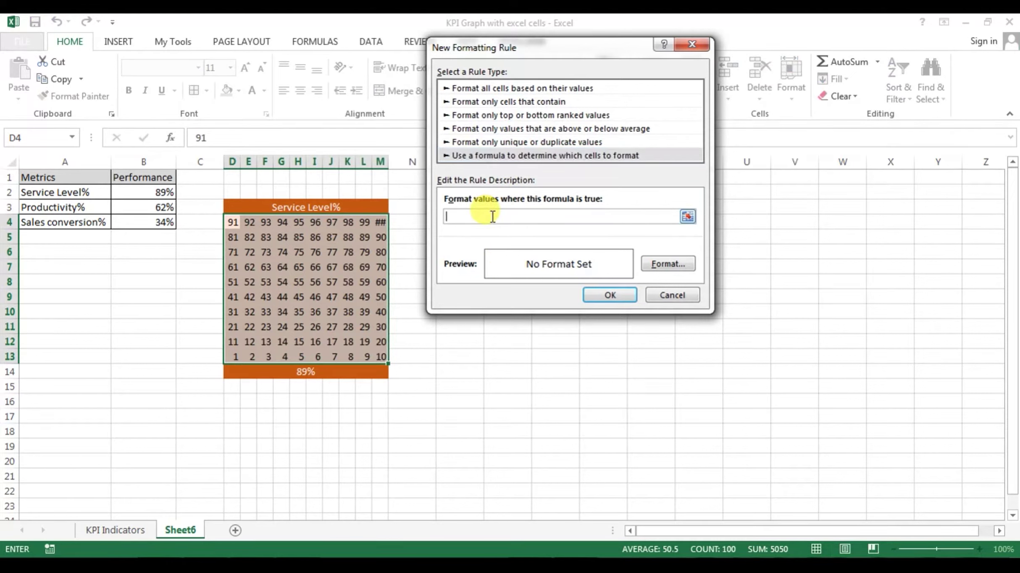
{"action": "type", "text": "="}
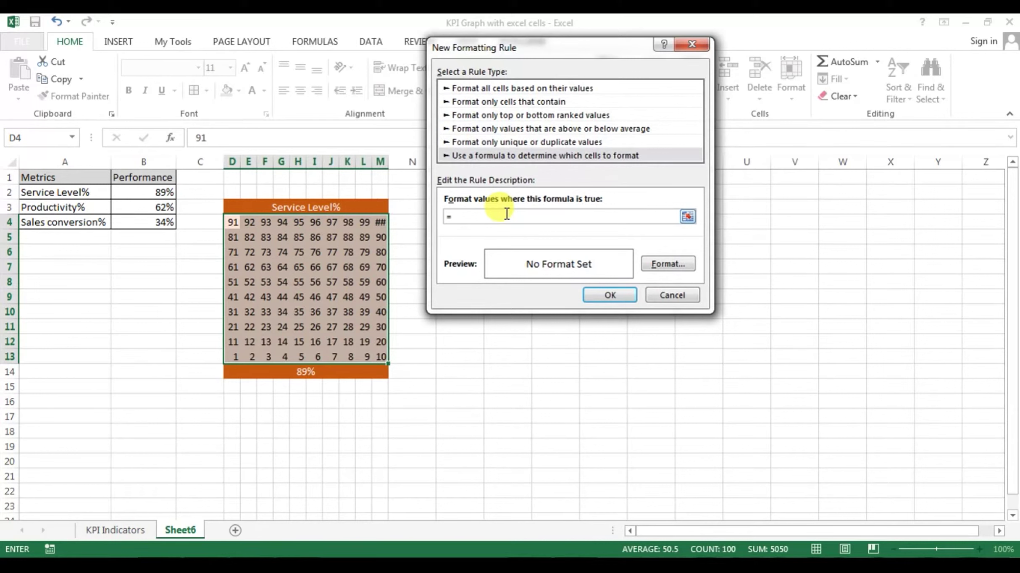
{"action": "type", "text": "D4<="}
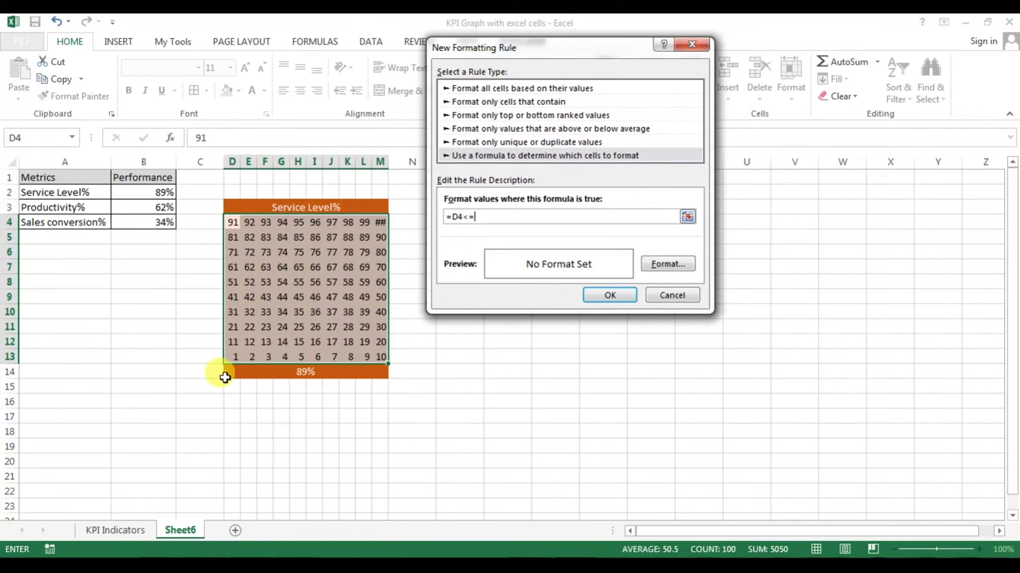
{"action": "left_click", "coordinate": [263, 371]}
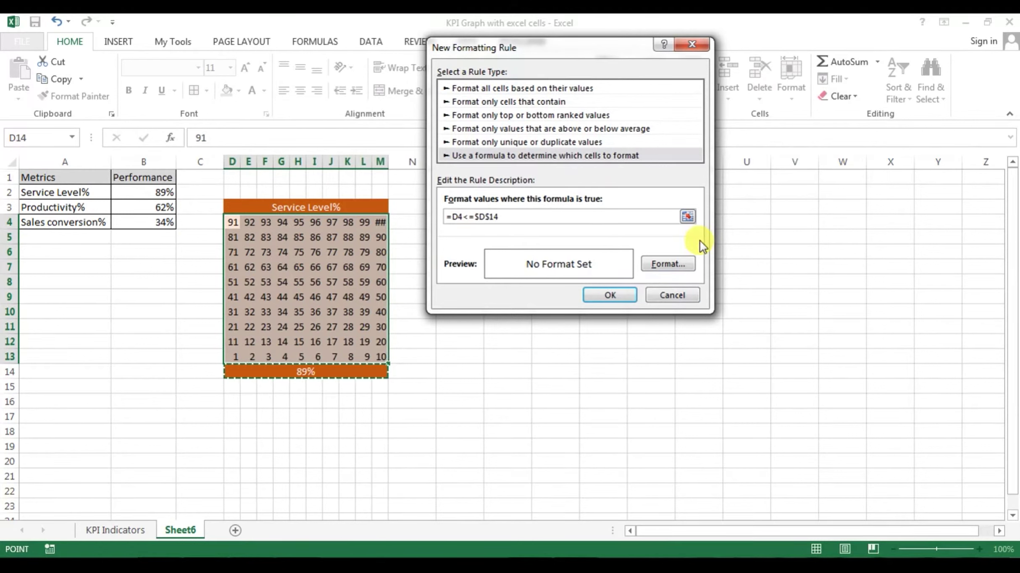
Set the rule's format to a medium orange fill and apply the rule to the number grid
{"action": "left_click", "coordinate": [679, 267]}
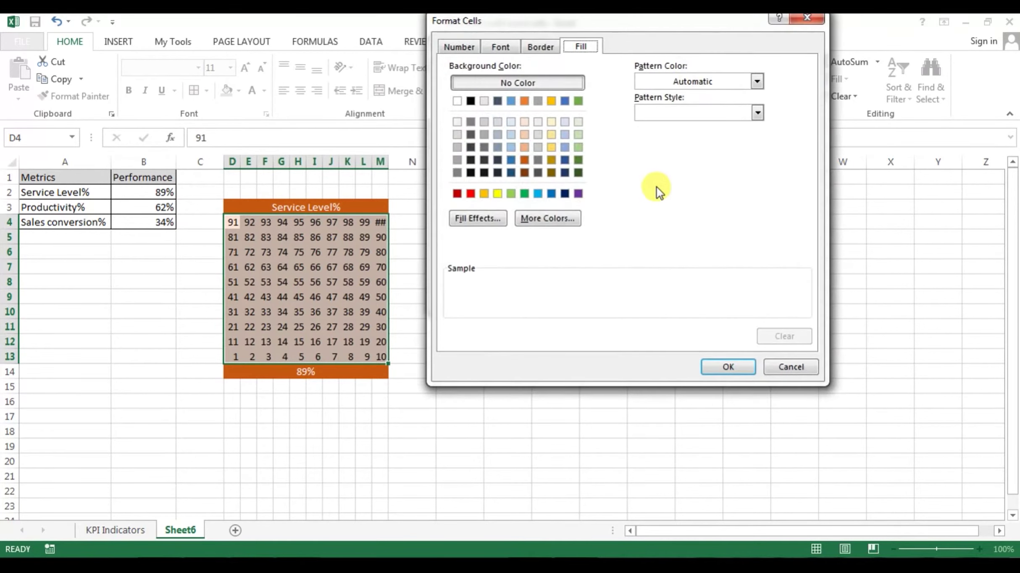
{"action": "left_click_drag", "start_coordinate": [628, 19], "coordinate": [716, 65]}
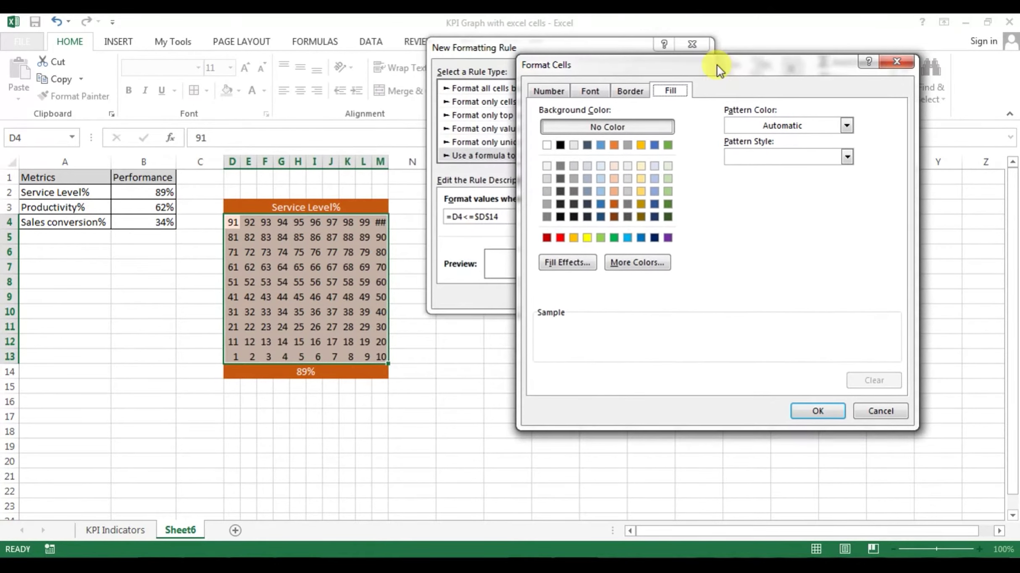
{"action": "left_click", "coordinate": [615, 191]}
{"action": "left_click", "coordinate": [815, 409]}
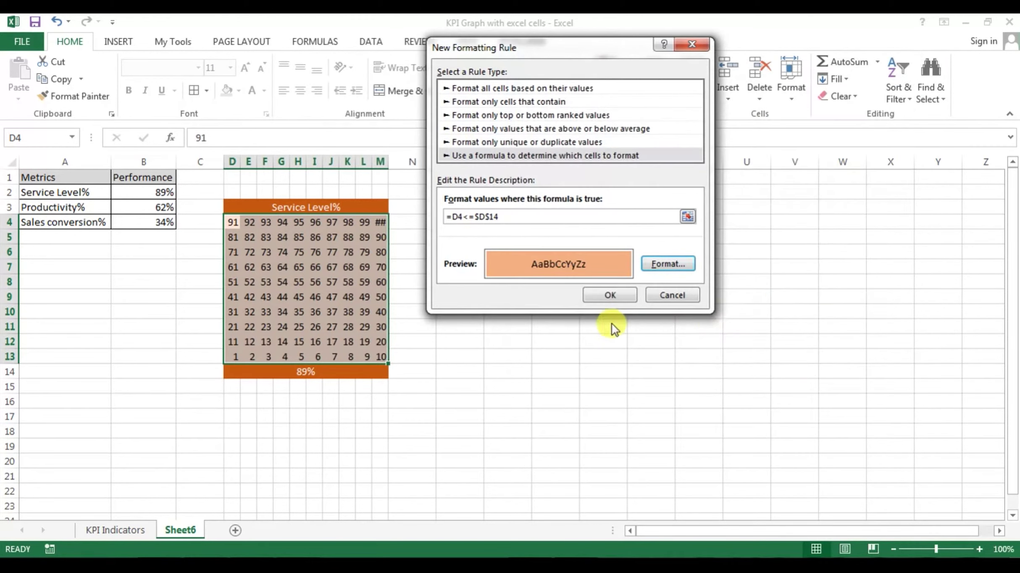
{"action": "left_click", "coordinate": [611, 296]}
{"action": "left_click", "coordinate": [536, 279]}
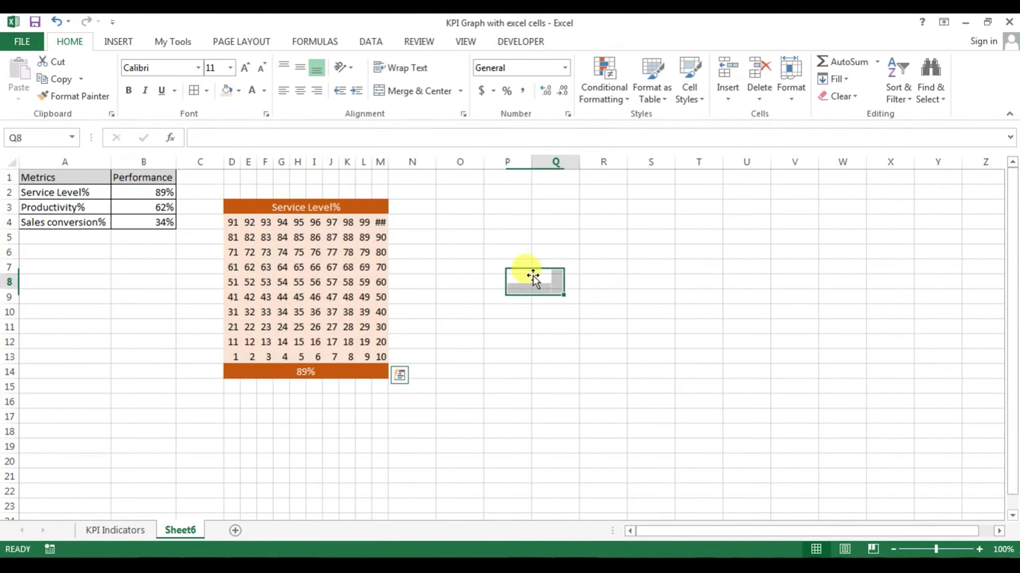
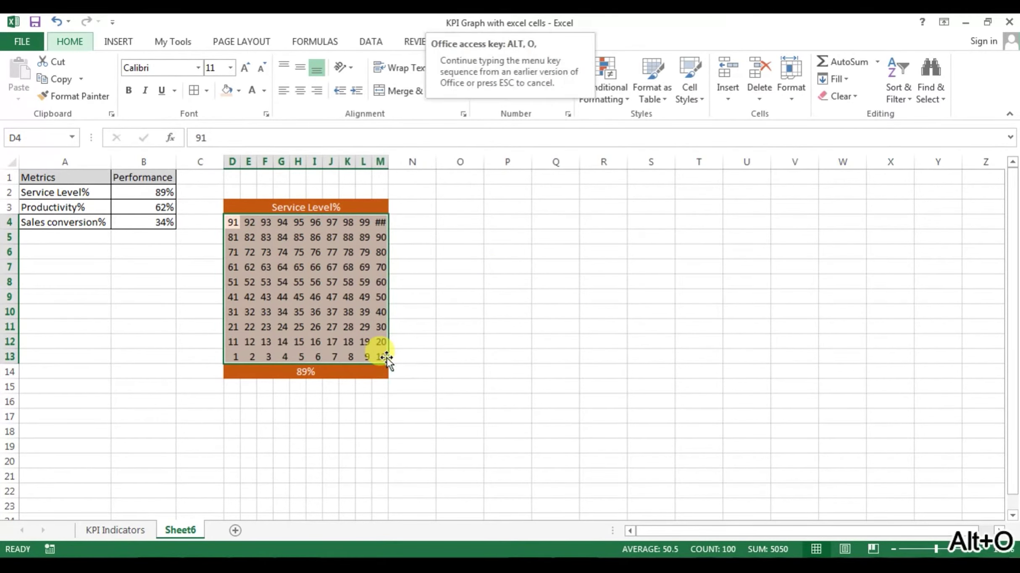
Change the number grid's conditional formatting formula to =D4<=($D$14*100) and apply the edited rule
{"action": "left_click_drag", "start_coordinate": [468, 75], "coordinate": [608, 89]}
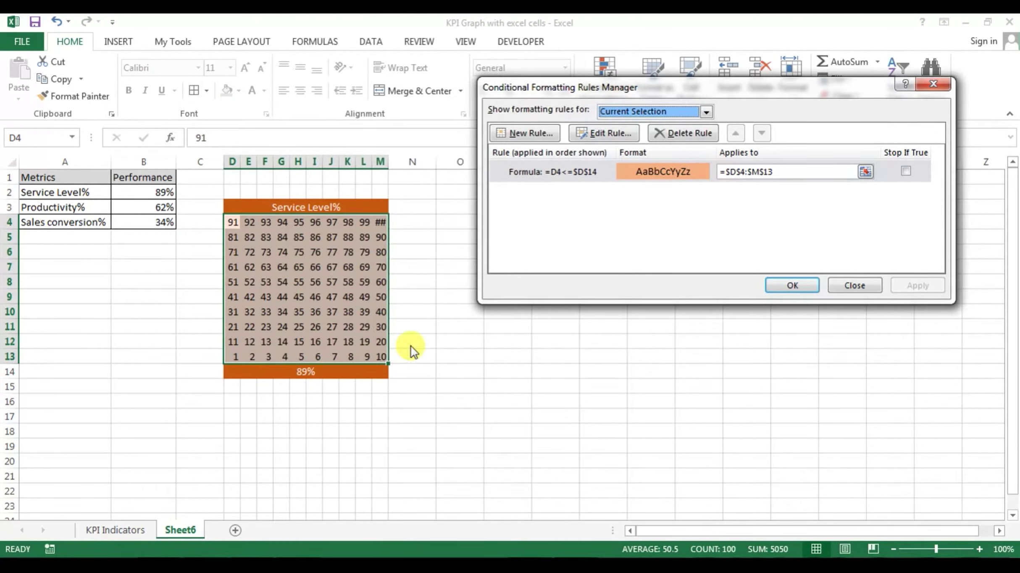
{"action": "left_click", "coordinate": [622, 171]}
{"action": "left_click", "coordinate": [608, 139]}
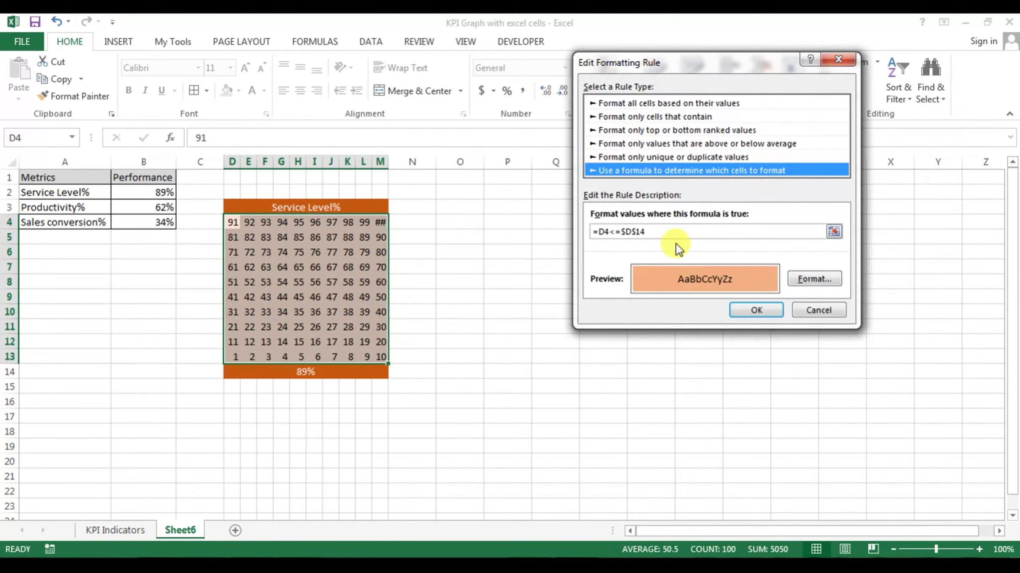
{"action": "left_click", "coordinate": [621, 231]}
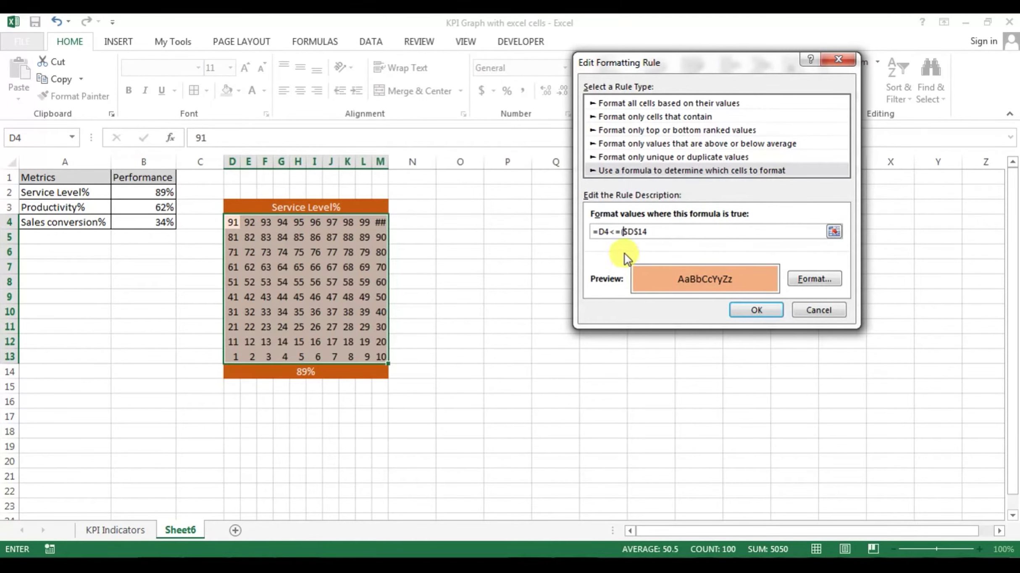
{"action": "type", "text": "*100"}
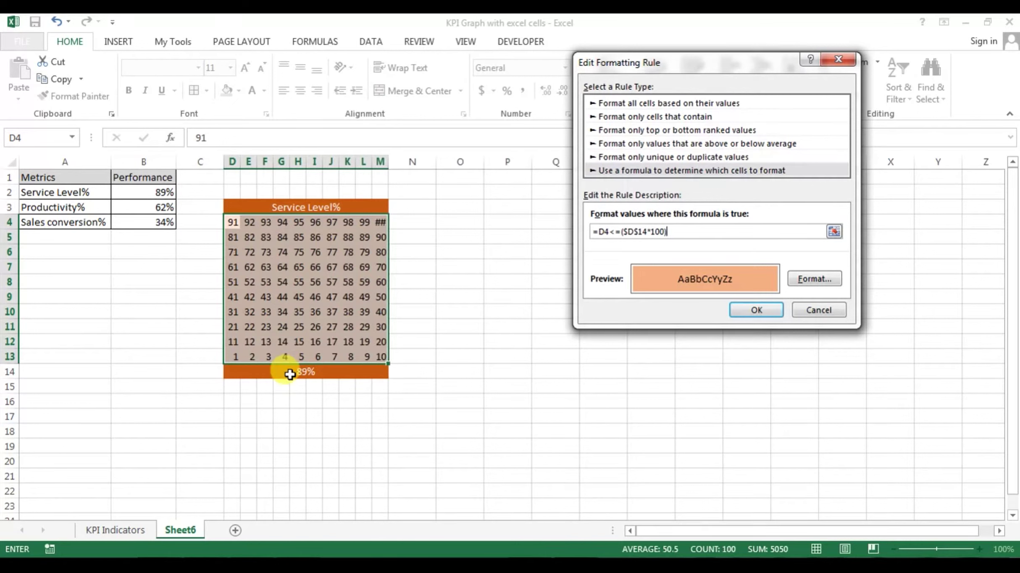
{"action": "left_click", "coordinate": [759, 310]}
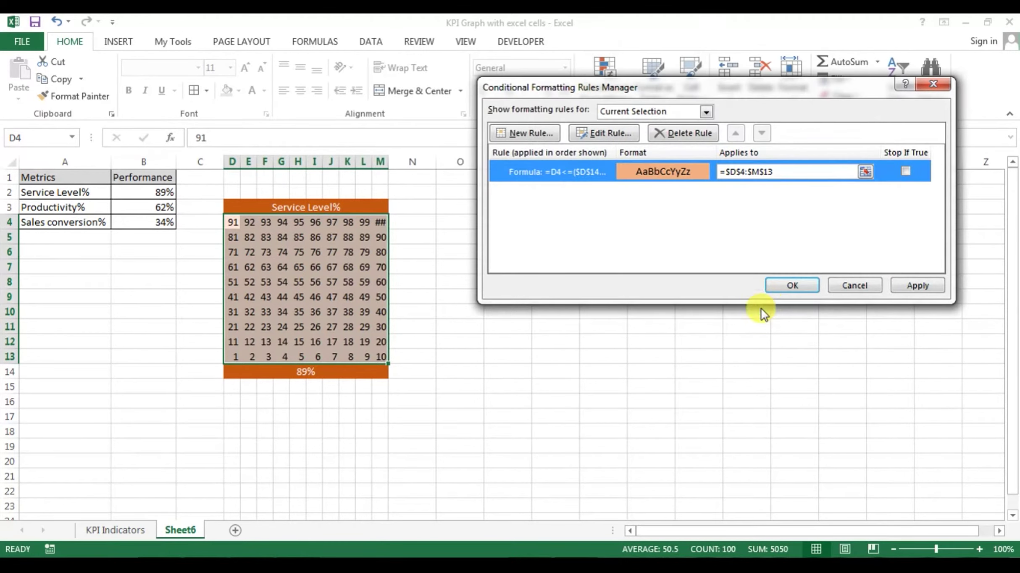
{"action": "left_click", "coordinate": [791, 286]}
{"action": "left_click", "coordinate": [610, 313]}
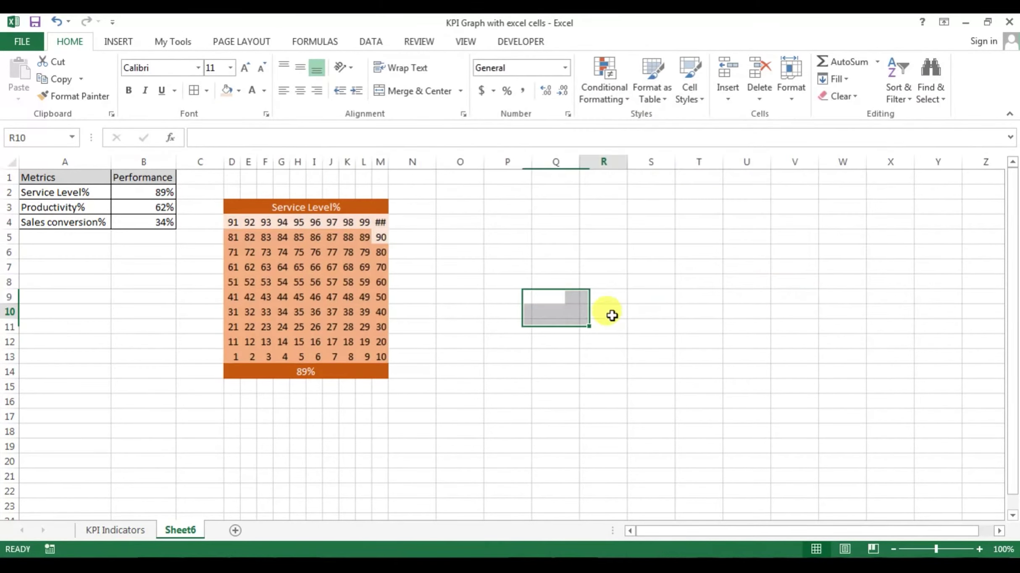
Open the cell formatting for the number grid D4:M13 and choose a thin solid border line in white
{"action": "left_click_drag", "start_coordinate": [233, 229], "coordinate": [378, 356]}
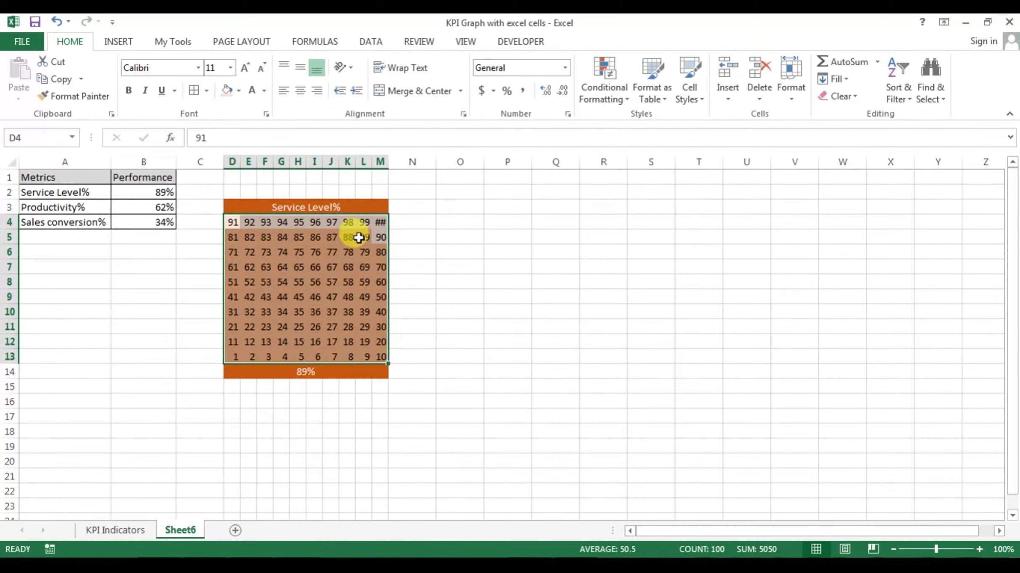
{"action": "right_click", "coordinate": [366, 268]}
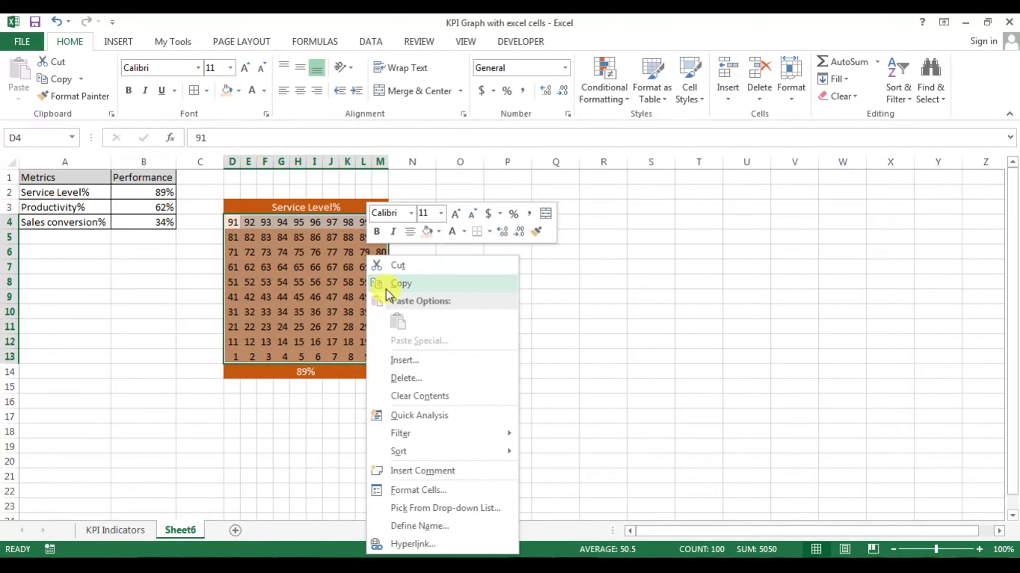
{"action": "left_click", "coordinate": [421, 490]}
{"action": "left_click_drag", "start_coordinate": [481, 220], "coordinate": [765, 126]}
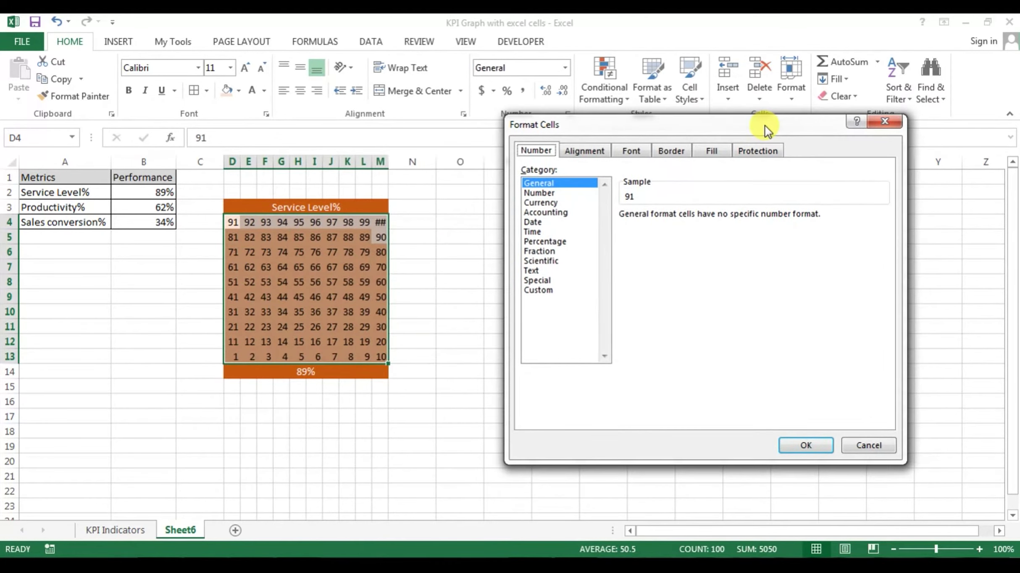
{"action": "left_click", "coordinate": [672, 151]}
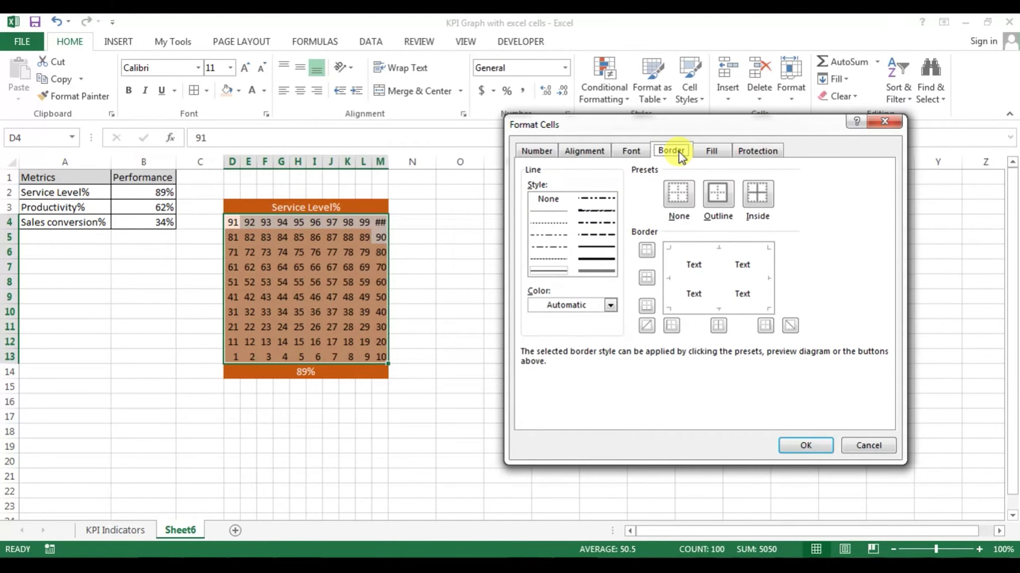
{"action": "left_click", "coordinate": [611, 306]}
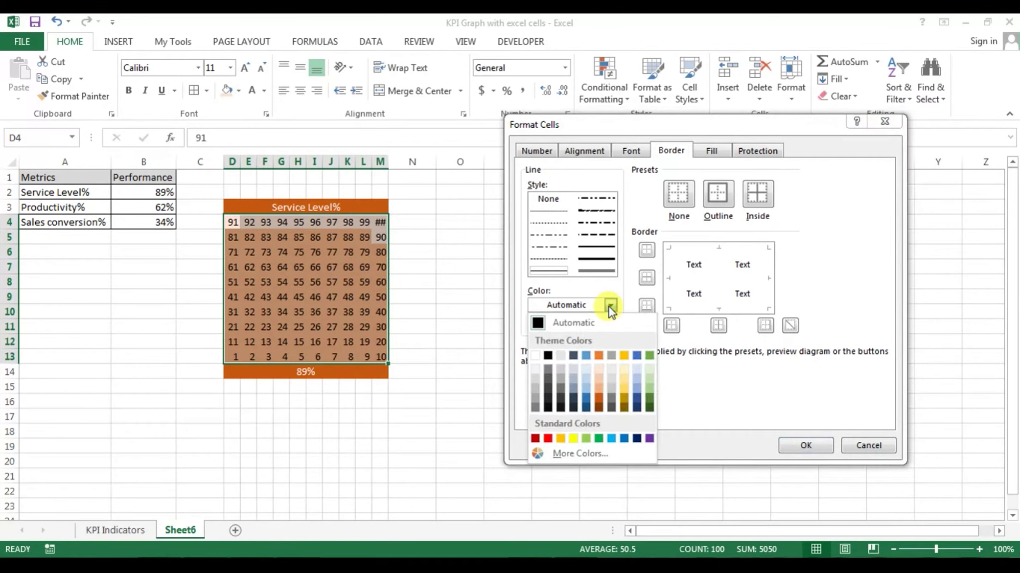
{"action": "left_click", "coordinate": [535, 356]}
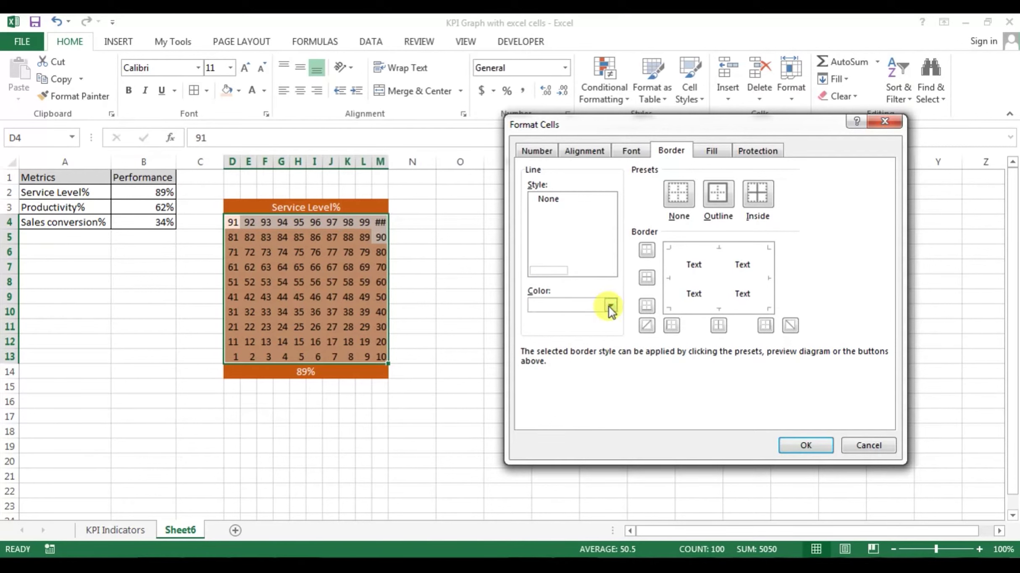
{"action": "left_click", "coordinate": [611, 306]}
{"action": "left_click", "coordinate": [547, 356]}
{"action": "left_click", "coordinate": [554, 272]}
{"action": "left_click", "coordinate": [611, 306]}
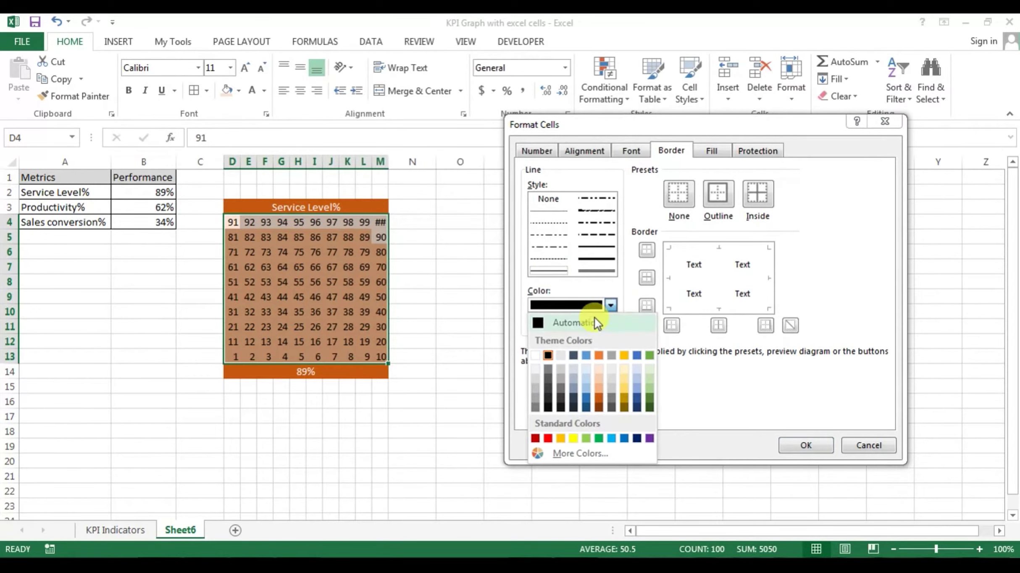
{"action": "left_click", "coordinate": [542, 355]}
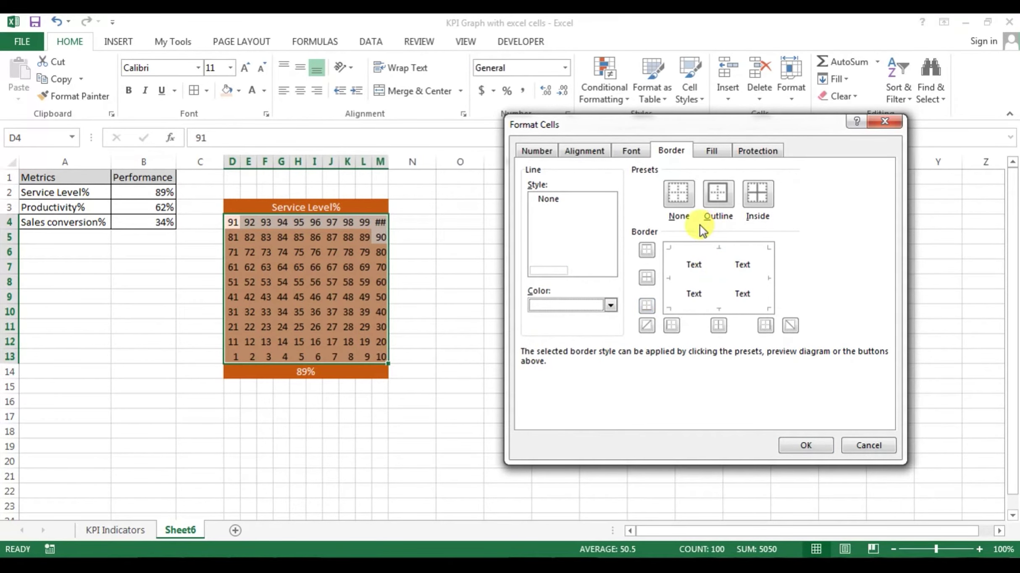
Apply the white line as outline and inside borders to the number grid D4:M13
{"action": "left_click", "coordinate": [723, 195]}
{"action": "left_click", "coordinate": [762, 195]}
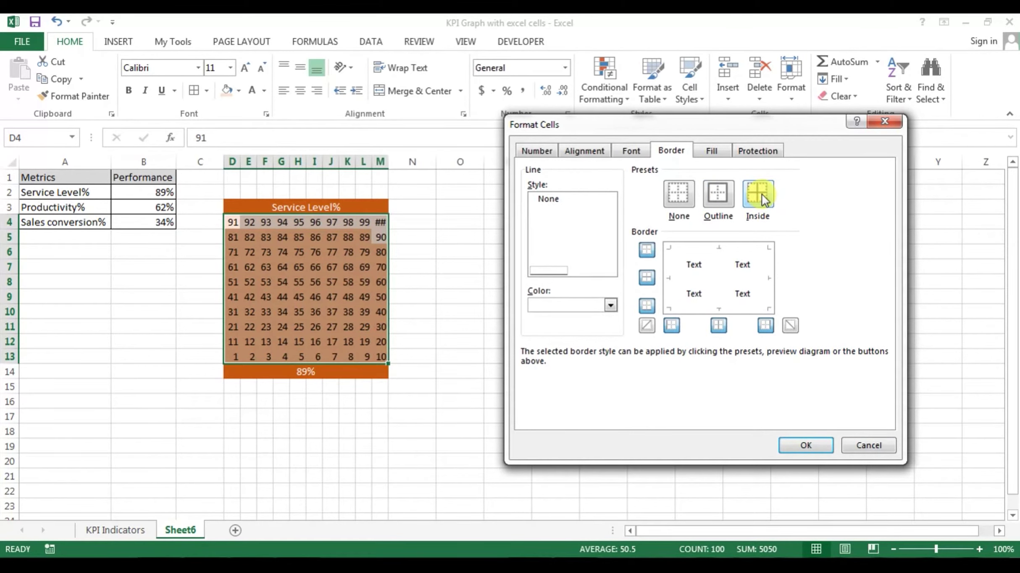
{"action": "left_click", "coordinate": [811, 445]}
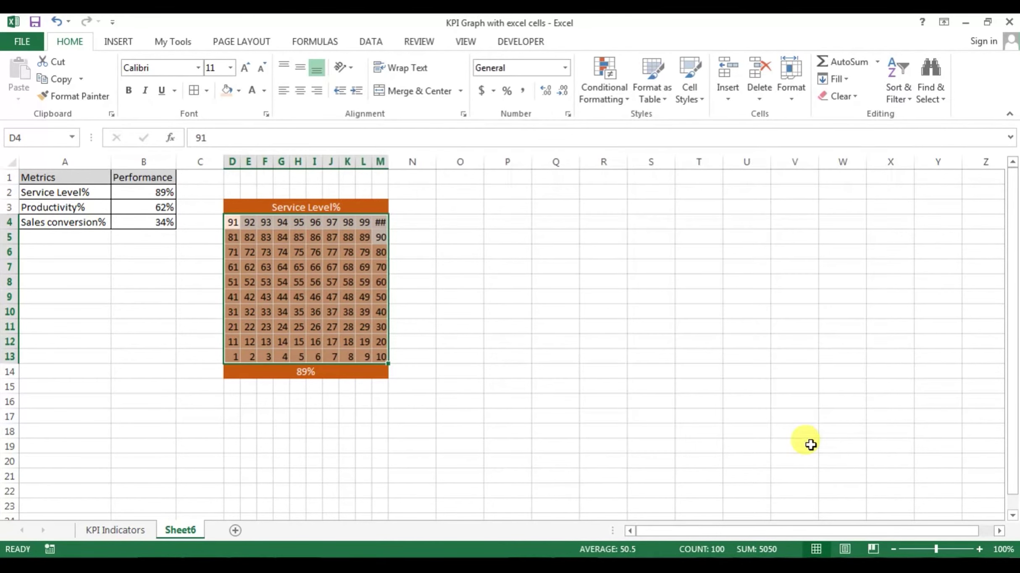
{"action": "left_click", "coordinate": [589, 355]}
Hide the numbers in the grid D4:M13 by applying the custom number format ;;;
{"action": "left_click_drag", "start_coordinate": [234, 227], "coordinate": [374, 353]}
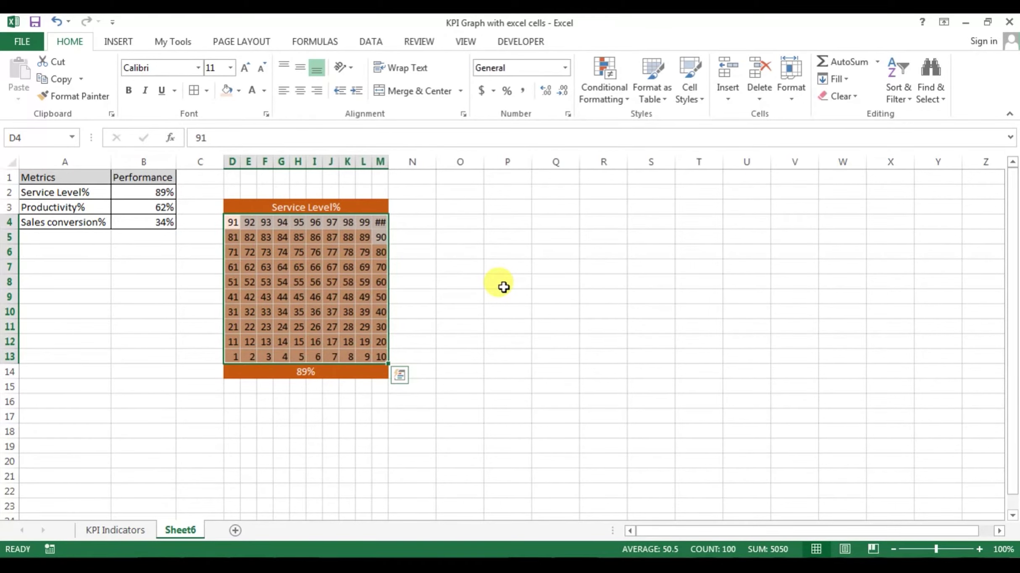
{"action": "right_click", "coordinate": [311, 256]}
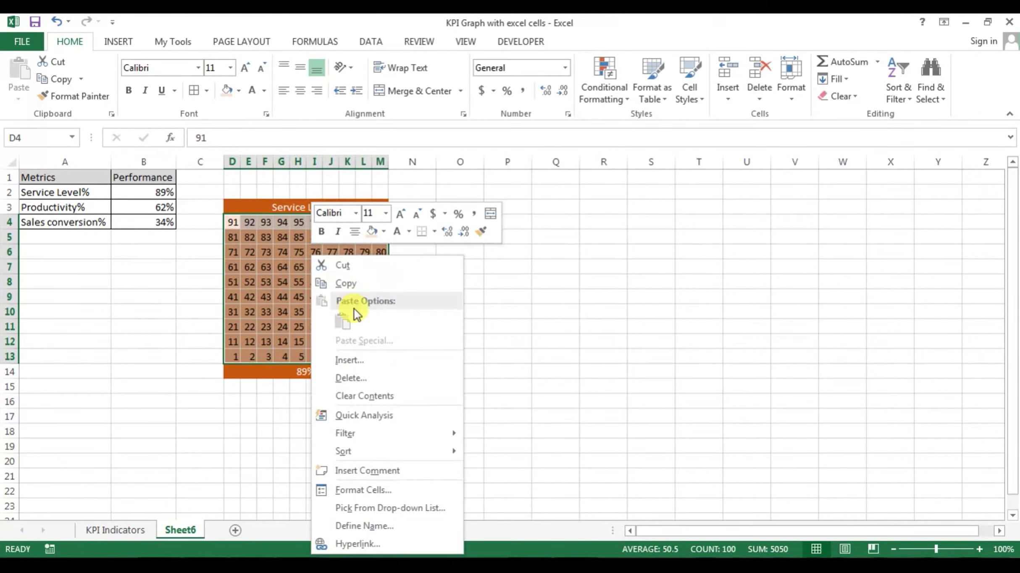
{"action": "left_click", "coordinate": [371, 491]}
{"action": "left_click_drag", "start_coordinate": [406, 220], "coordinate": [716, 114]}
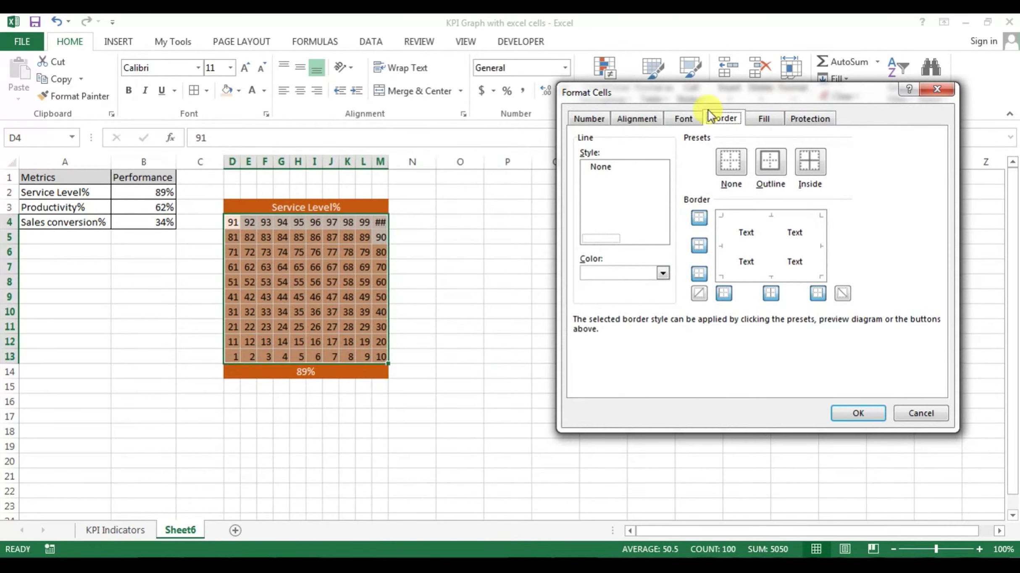
{"action": "left_click", "coordinate": [597, 119]}
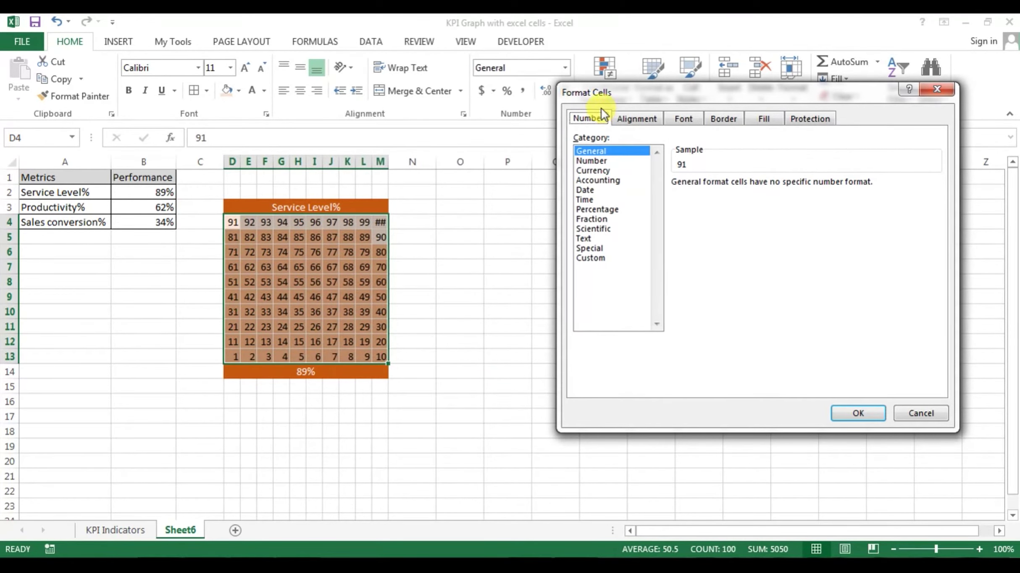
{"action": "left_click", "coordinate": [592, 259]}
{"action": "double_click", "coordinate": [688, 196]}
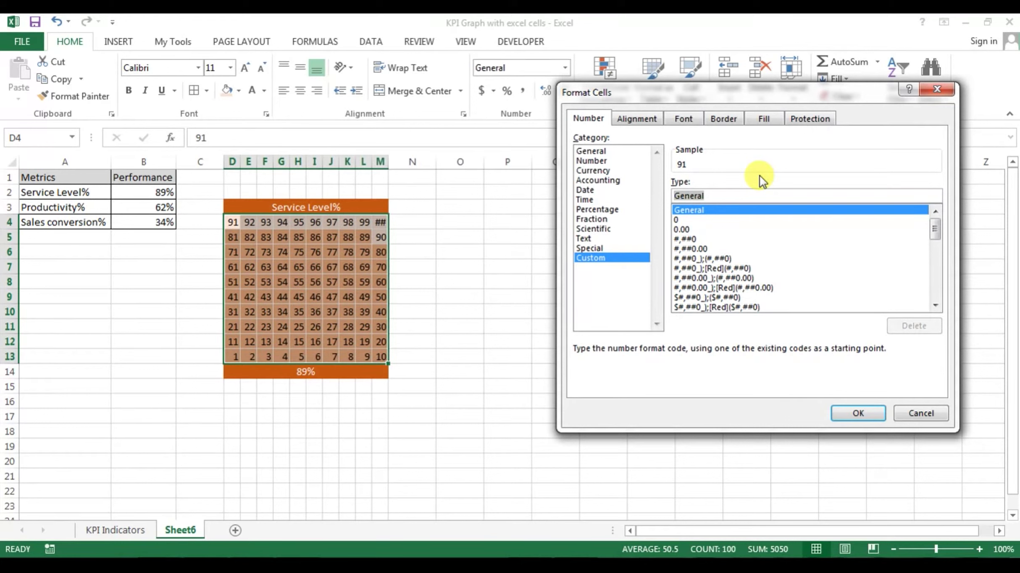
{"action": "type", "text": ";;;"}
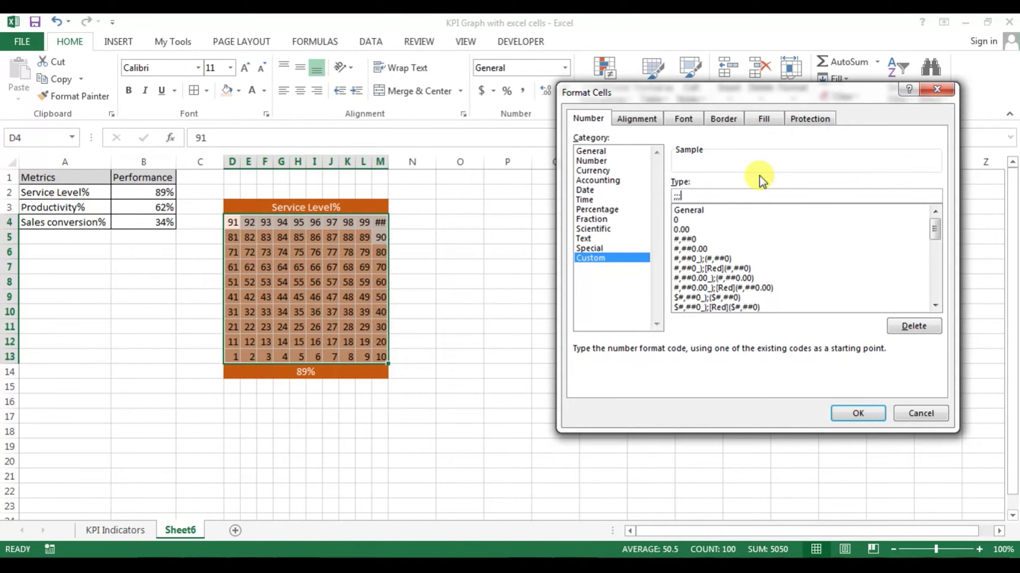
{"action": "left_click", "coordinate": [866, 413]}
{"action": "left_click", "coordinate": [546, 383]}
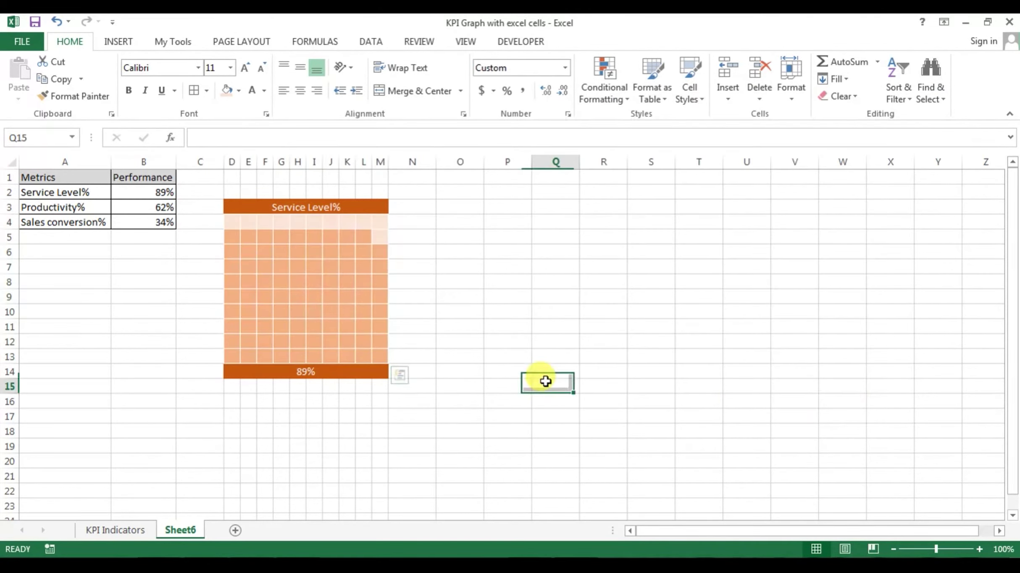
{"action": "left_click_drag", "start_coordinate": [227, 224], "coordinate": [369, 356]}
{"action": "left_click", "coordinate": [393, 357]}
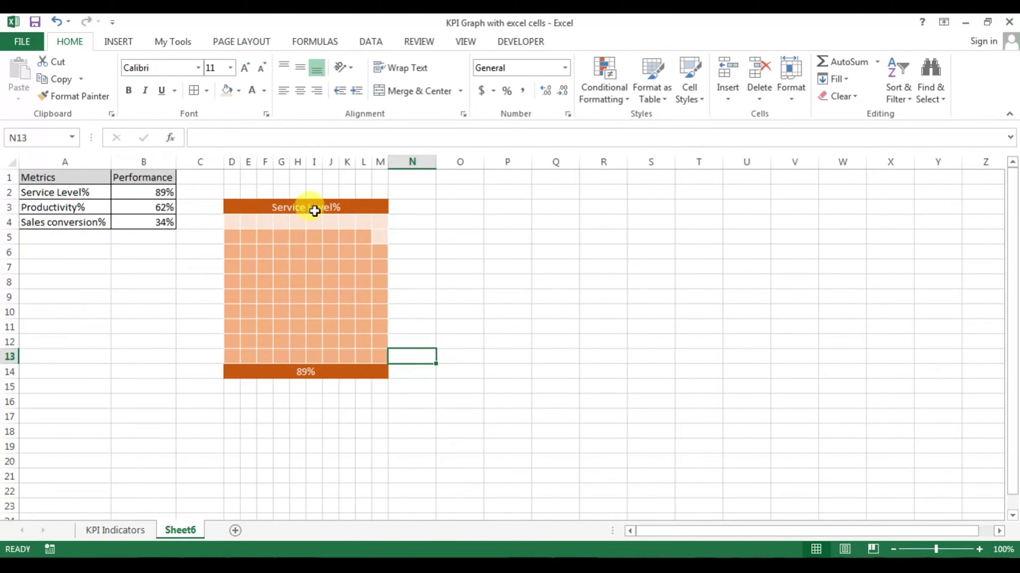
Format the Service Level% header above the grid as bold Arial, size 12
{"action": "left_click", "coordinate": [318, 207]}
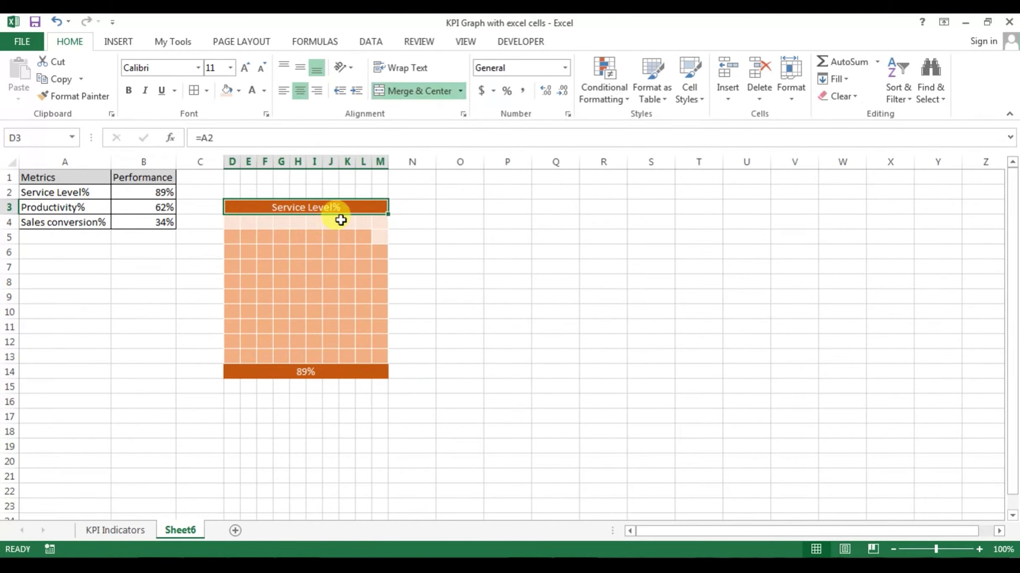
{"action": "left_click", "coordinate": [163, 67]}
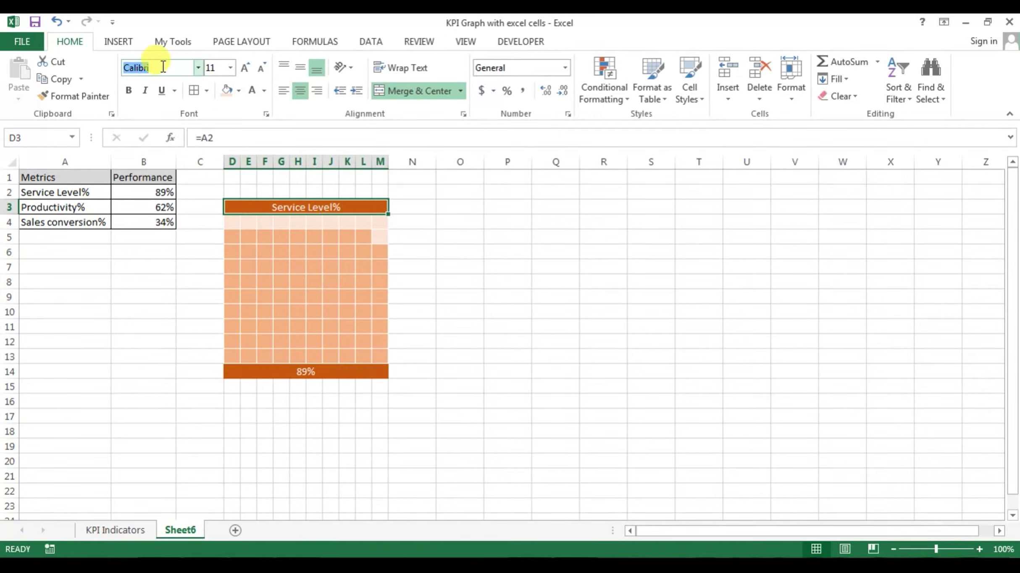
{"action": "type", "text": "Arial"}
{"action": "key", "text": "Return"}
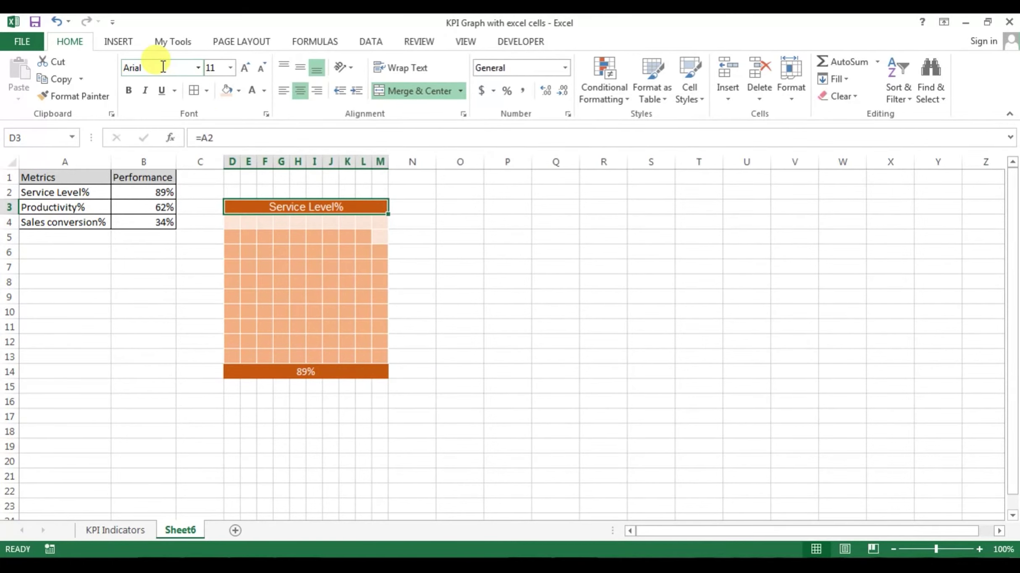
{"action": "left_click", "coordinate": [225, 67]}
{"action": "type", "text": "12"}
{"action": "key", "text": "Return"}
{"action": "left_click", "coordinate": [132, 91]}
Format the percentage cell D14 below the grid with the Impact font at size 16
{"action": "left_click", "coordinate": [301, 374]}
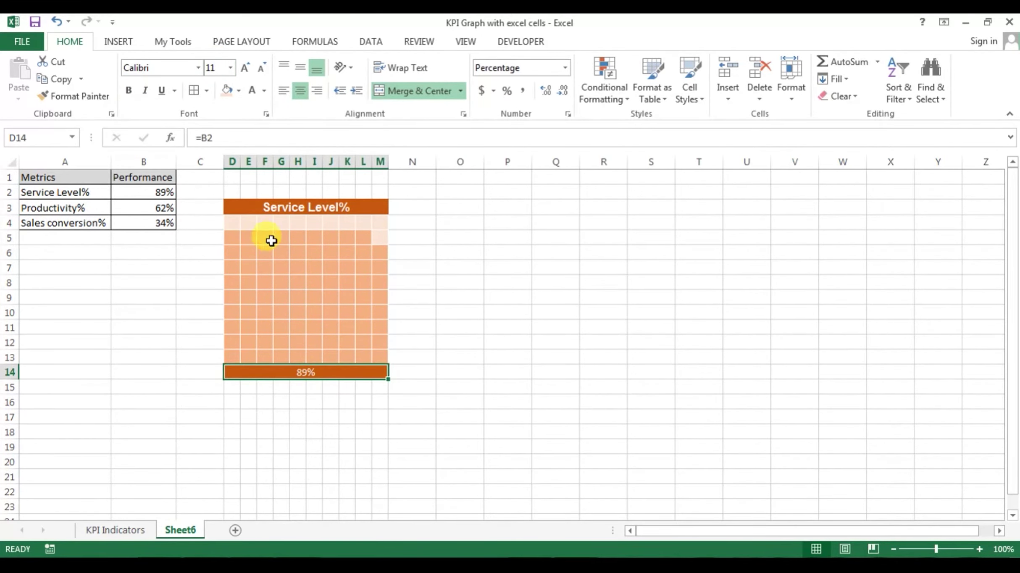
{"action": "left_click", "coordinate": [218, 69]}
{"action": "type", "text": "16"}
{"action": "key", "text": "Return"}
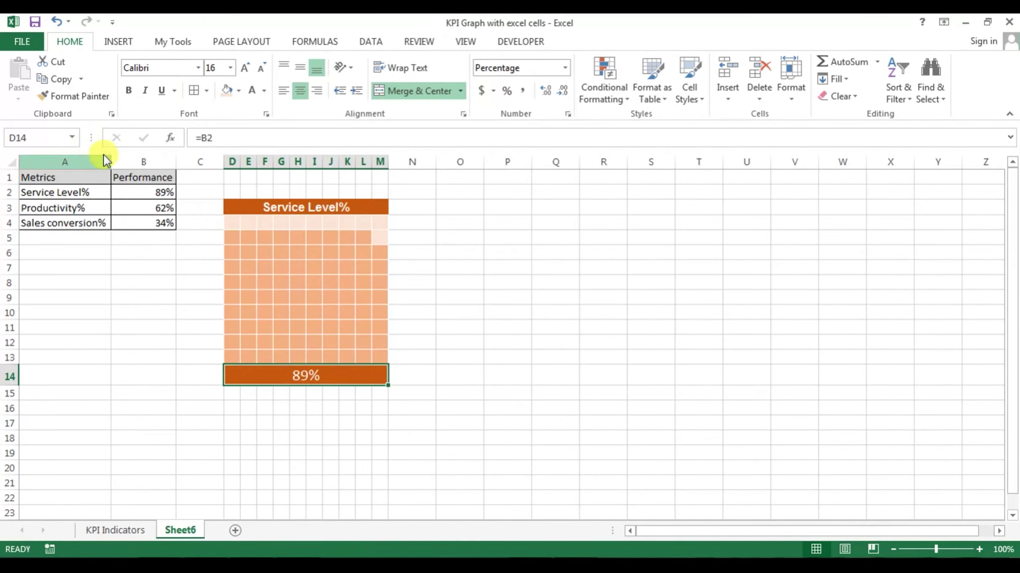
{"action": "left_click", "coordinate": [165, 68]}
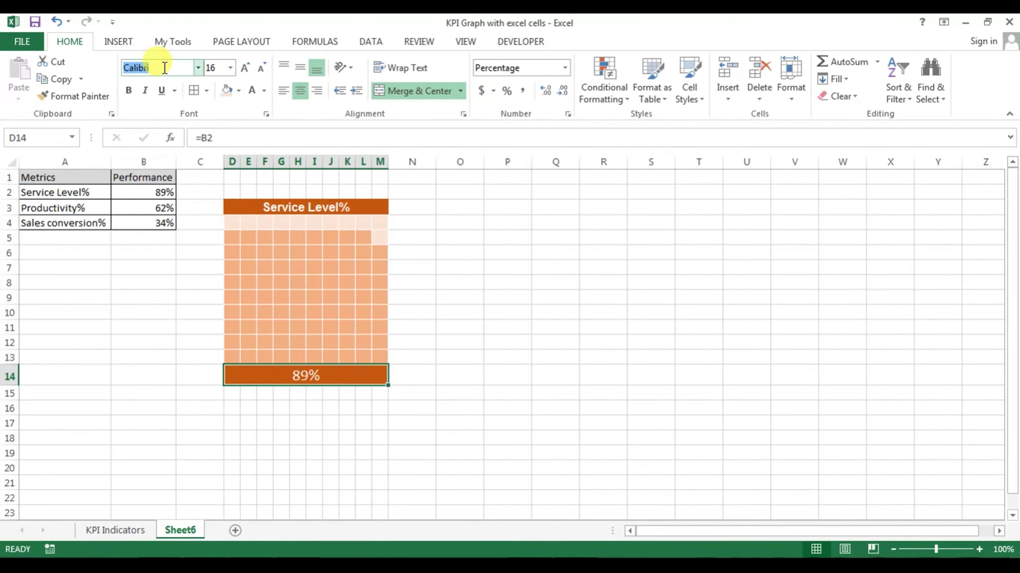
{"action": "type", "text": "Impact"}
{"action": "key", "text": "Return"}
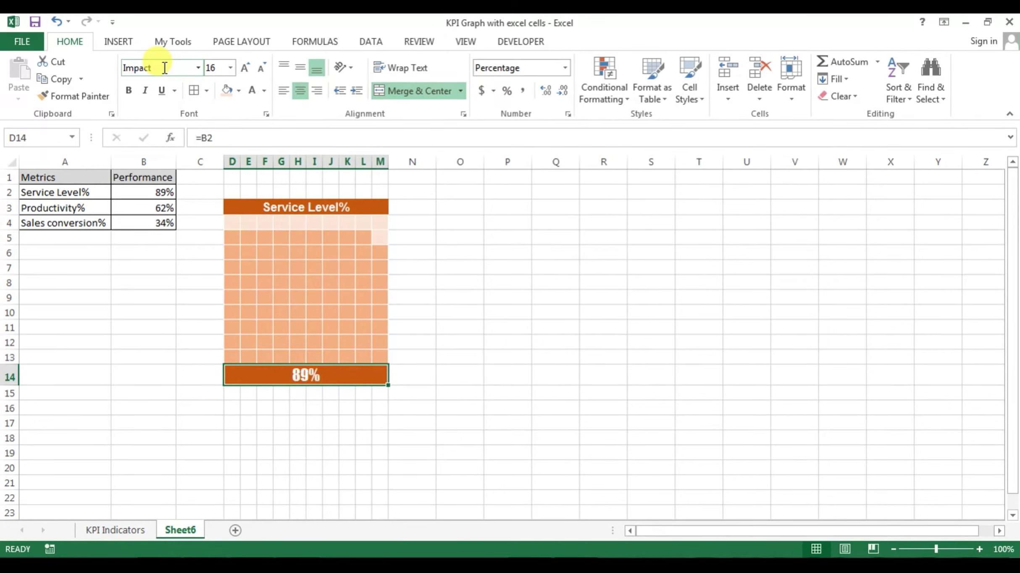
{"action": "left_click", "coordinate": [458, 251]}
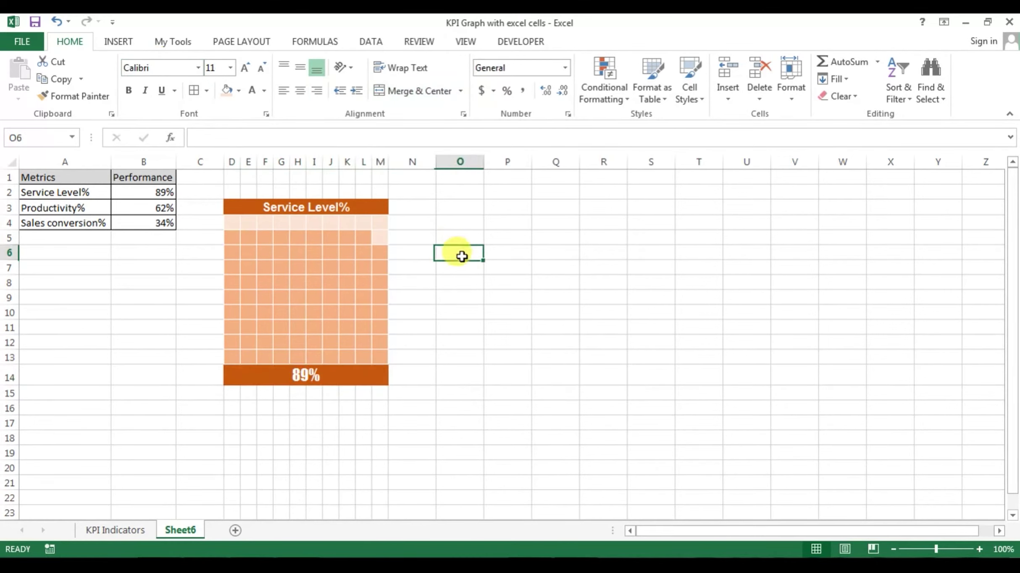
Turn off the gridlines on the sheet
{"action": "left_click", "coordinate": [464, 41]}
{"action": "left_click", "coordinate": [173, 90]}
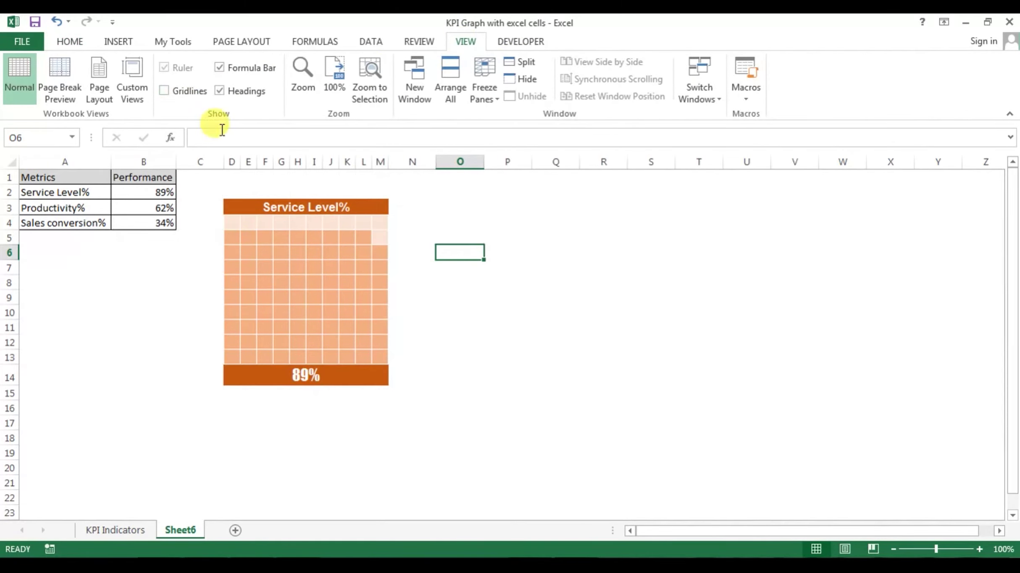
{"action": "left_click", "coordinate": [582, 312]}
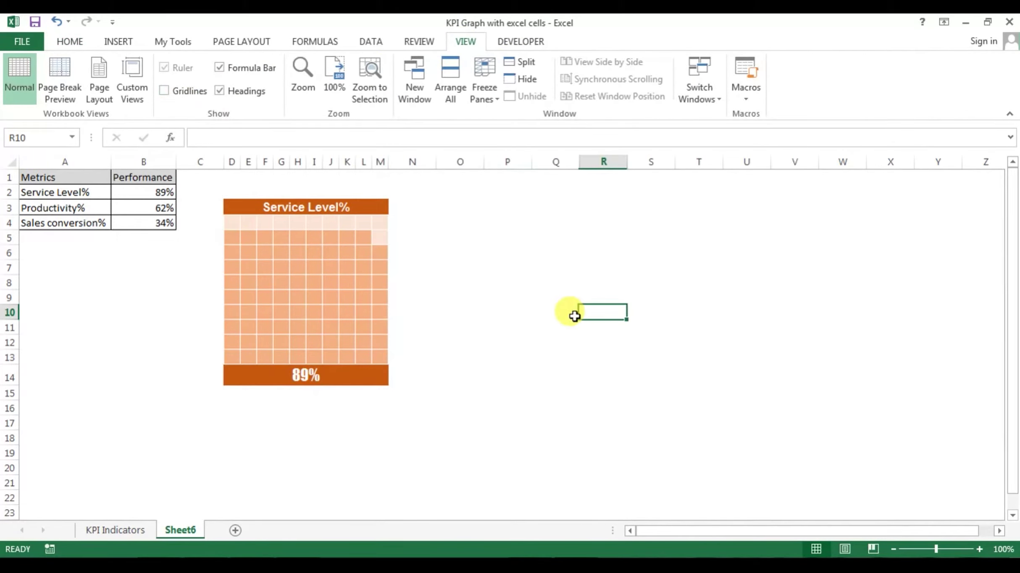
Test the indicator by entering 1% and 100% as the Service Level% performance in B2
{"action": "left_click", "coordinate": [132, 190]}
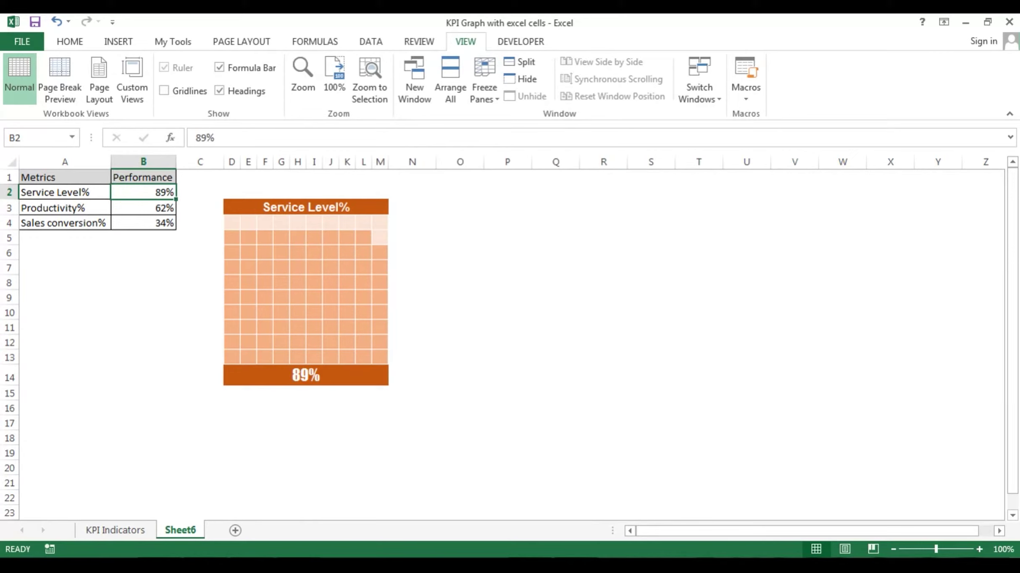
{"action": "type", "text": "1"}
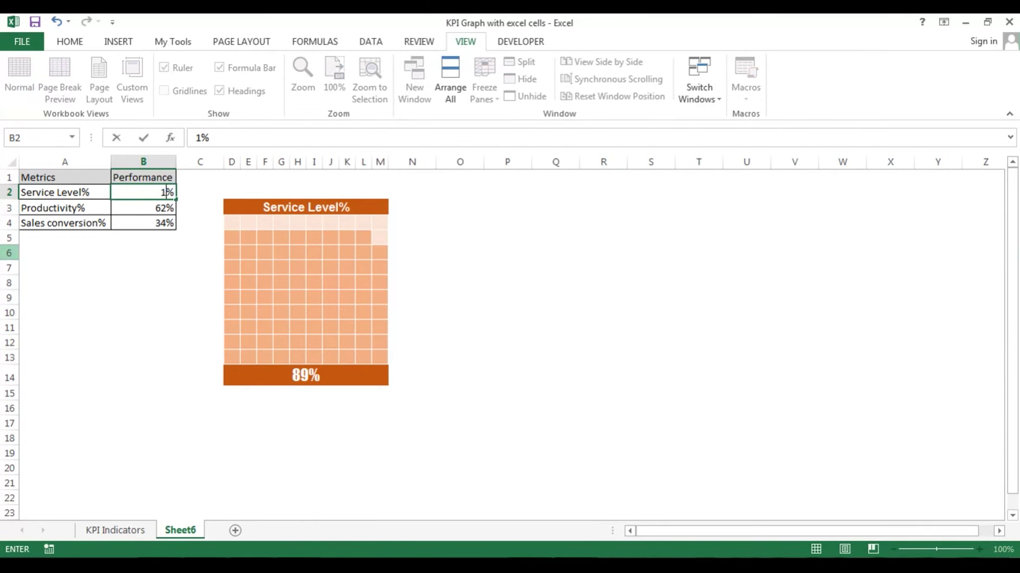
{"action": "key", "text": "Return"}
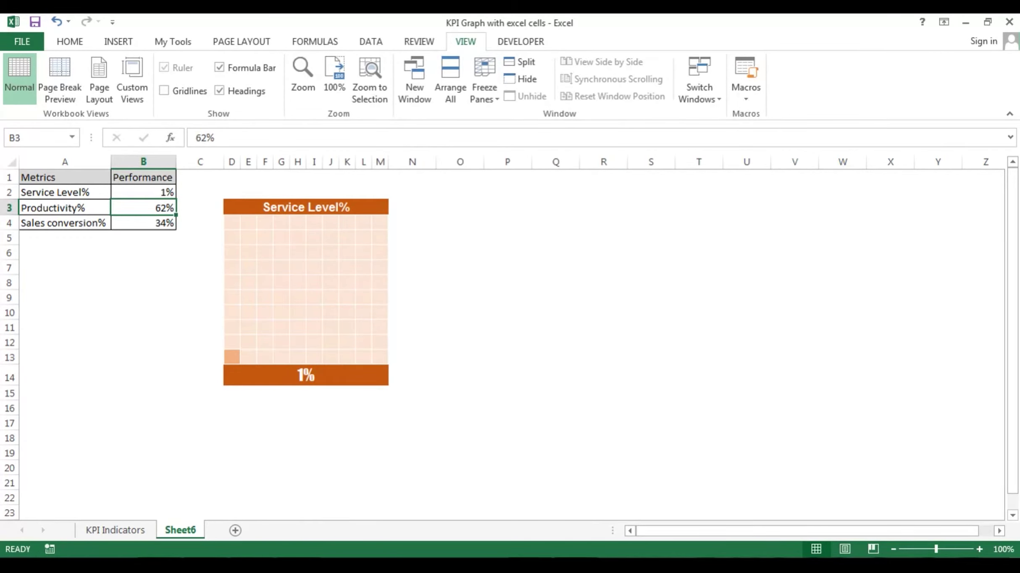
{"action": "left_click", "coordinate": [142, 192]}
{"action": "type", "text": "1"}
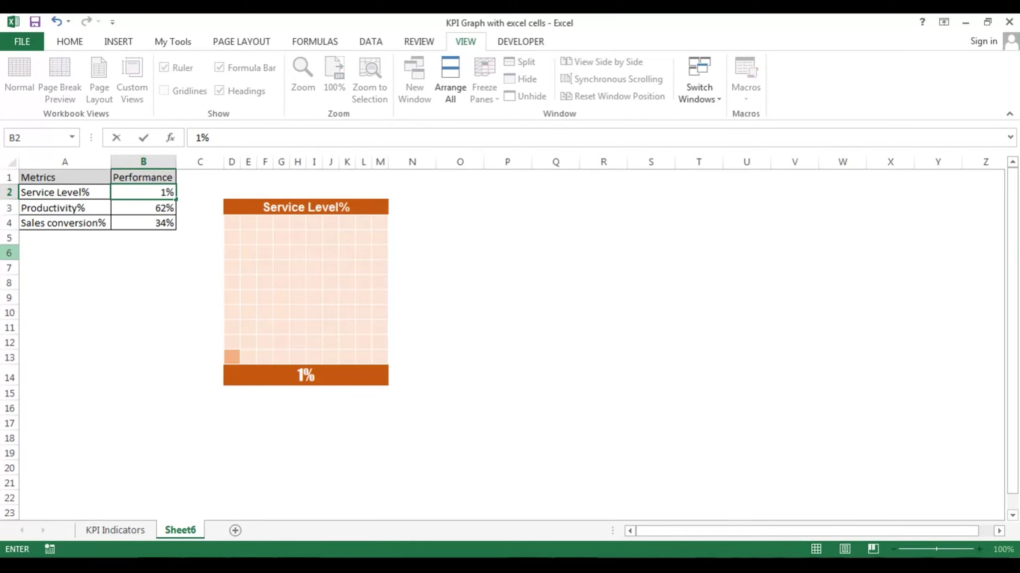
{"action": "type", "text": "00"}
{"action": "key", "text": "Return"}
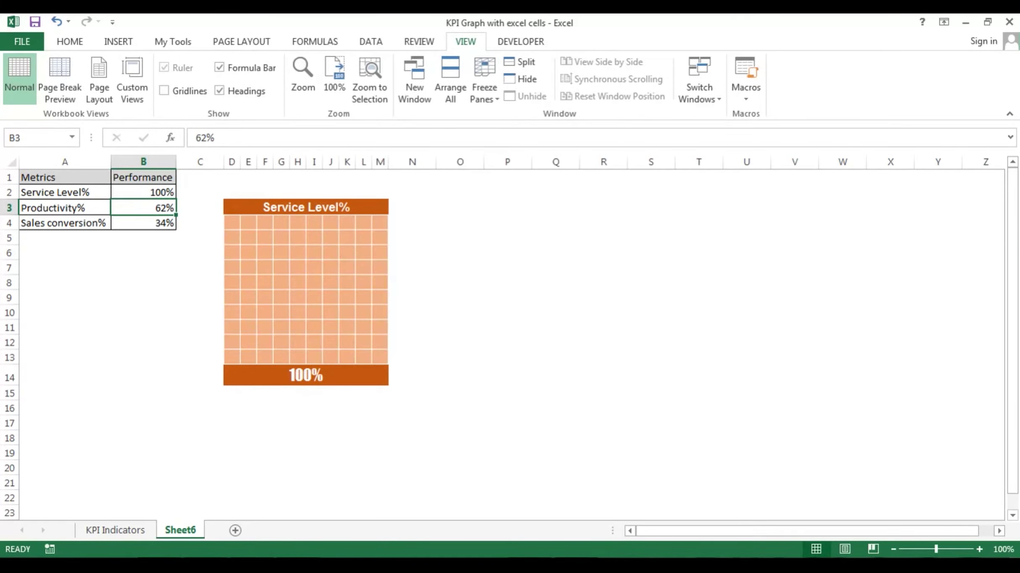
Test the indicator with Service Level% performance values of 99% and 65% in B2
{"action": "left_click", "coordinate": [143, 192]}
{"action": "type", "text": "99"}
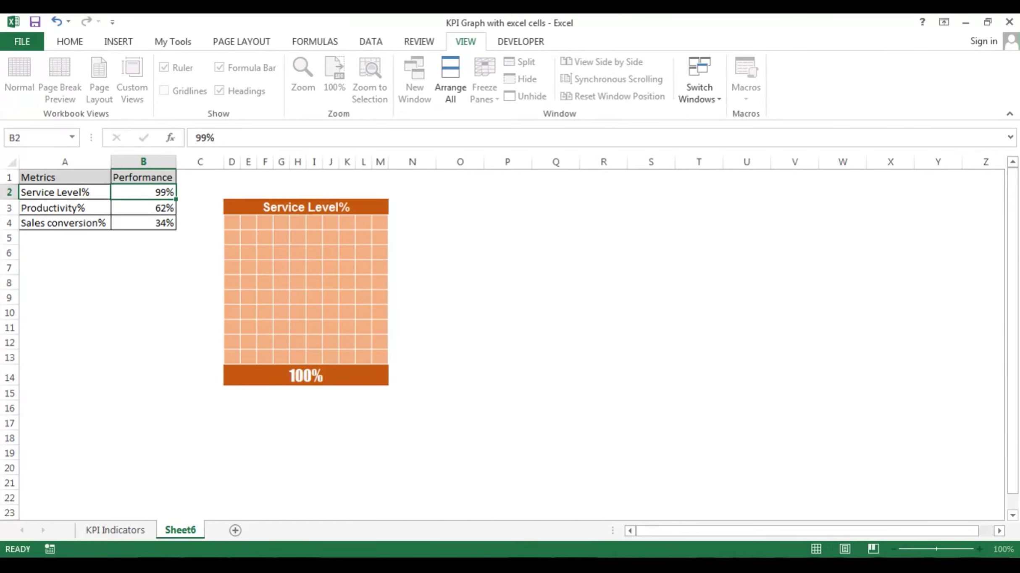
{"action": "key", "text": "Return"}
{"action": "left_click", "coordinate": [143, 192]}
{"action": "type", "text": "65"}
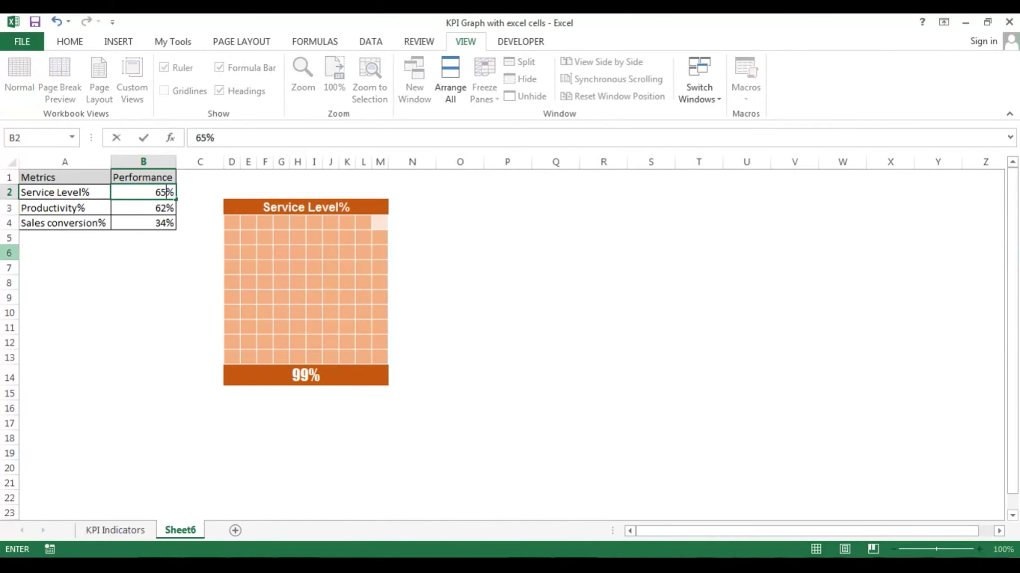
{"action": "key", "text": "Return"}
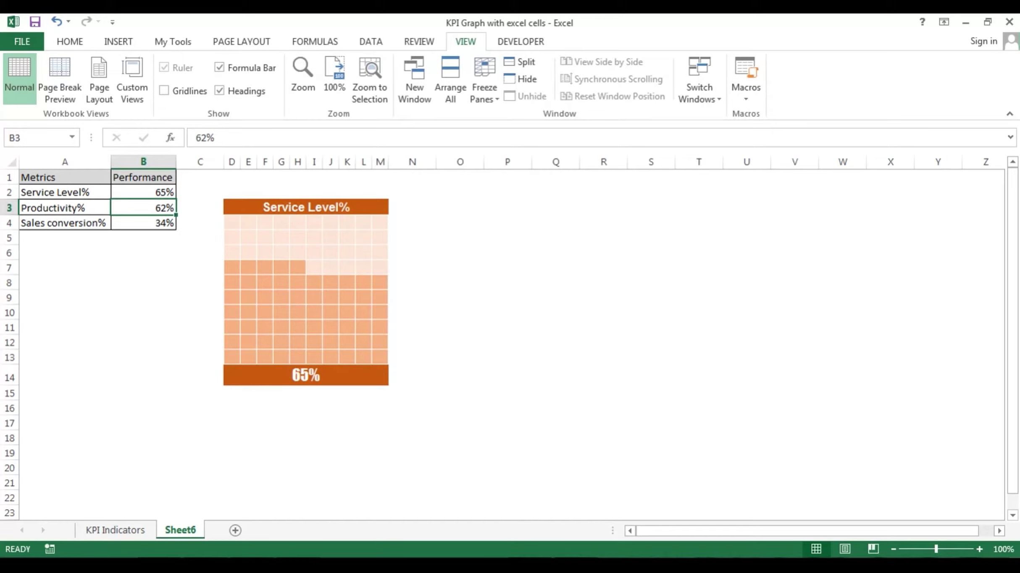
Duplicate the complete Service Level% indicator, including its header and percentage cell, with the copy starting at O3
{"action": "left_click_drag", "start_coordinate": [269, 207], "coordinate": [329, 375]}
{"action": "key", "text": "ctrl+c"}
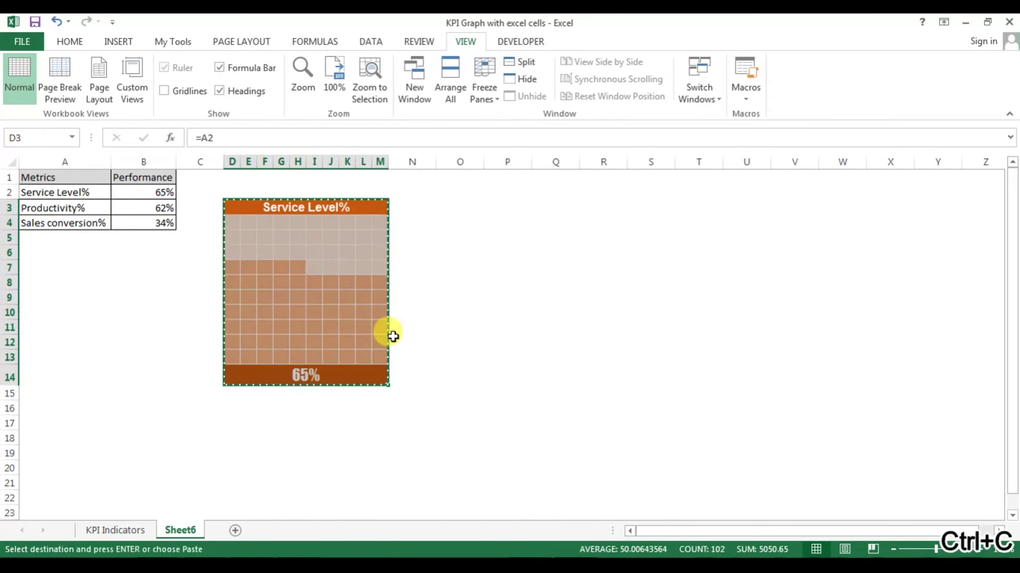
{"action": "left_click", "coordinate": [446, 208]}
{"action": "key", "text": "ctrl+v"}
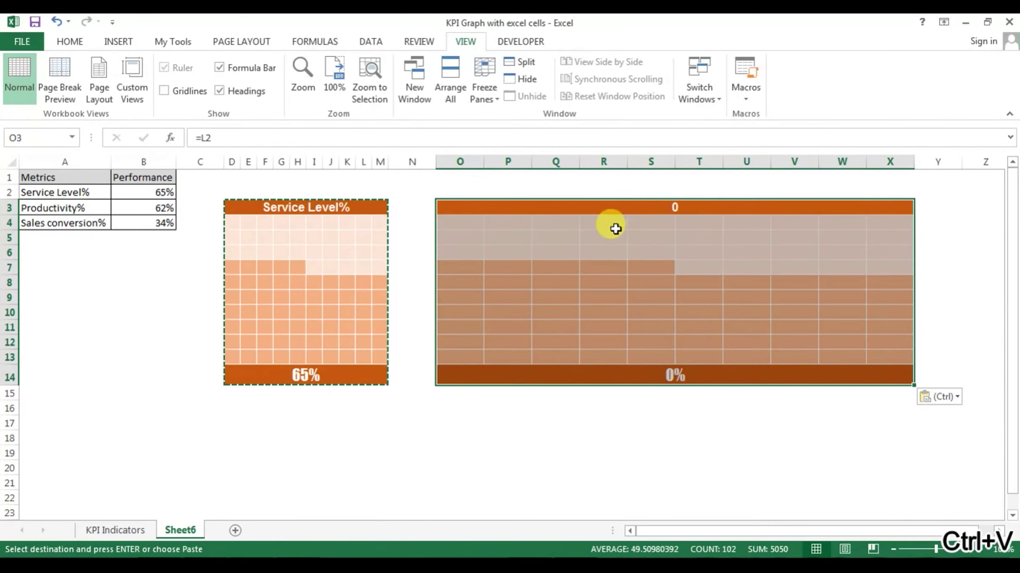
{"action": "left_click", "coordinate": [464, 191]}
Apply the column widths of the Service Level% grid to the copied grid's columns O through X using Paste Special
{"action": "left_click_drag", "start_coordinate": [235, 222], "coordinate": [374, 225]}
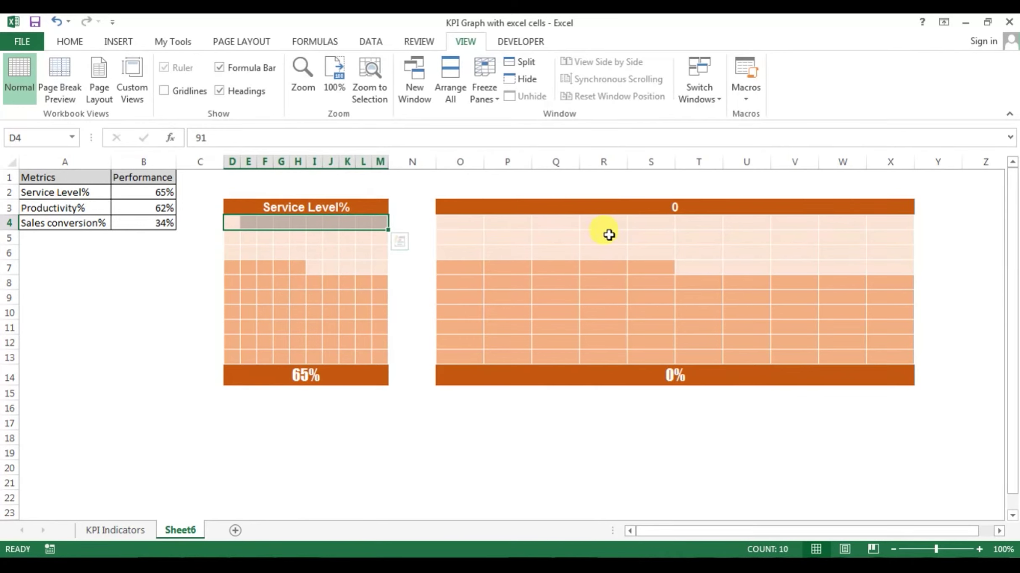
{"action": "key", "text": "ctrl+c"}
{"action": "left_click_drag", "start_coordinate": [458, 223], "coordinate": [882, 228]}
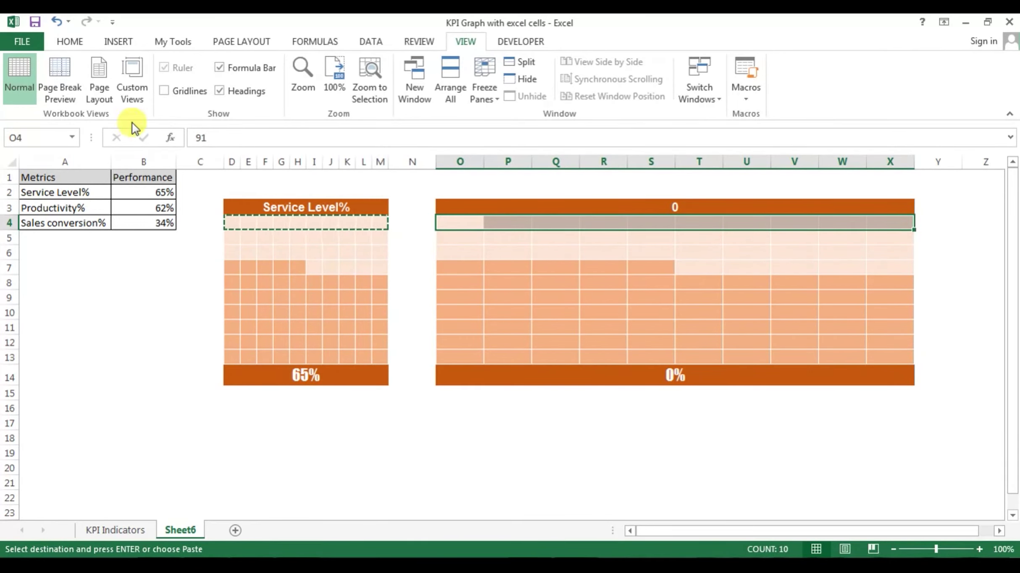
{"action": "left_click", "coordinate": [63, 41]}
{"action": "left_click", "coordinate": [19, 99]}
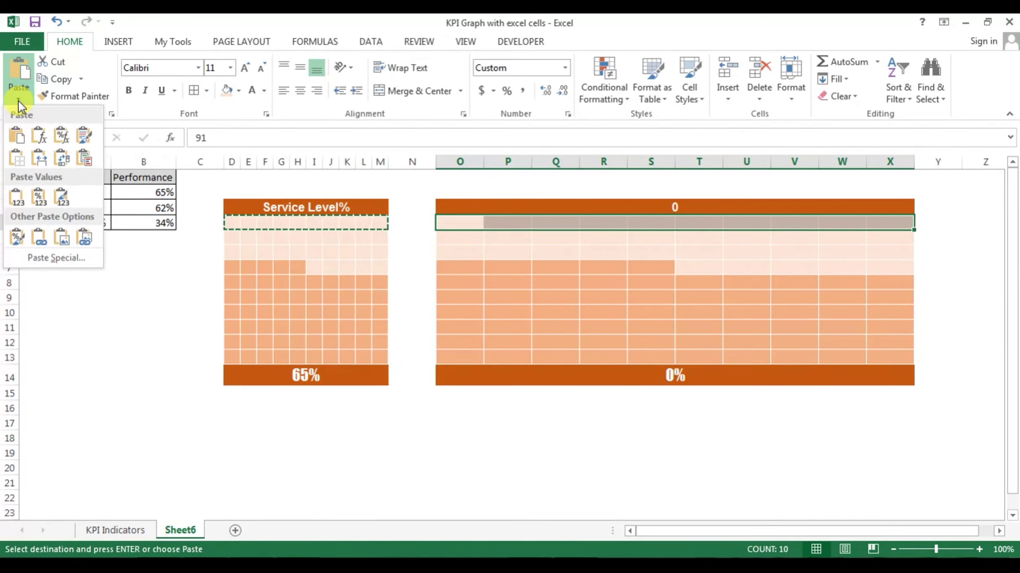
{"action": "left_click", "coordinate": [48, 256]}
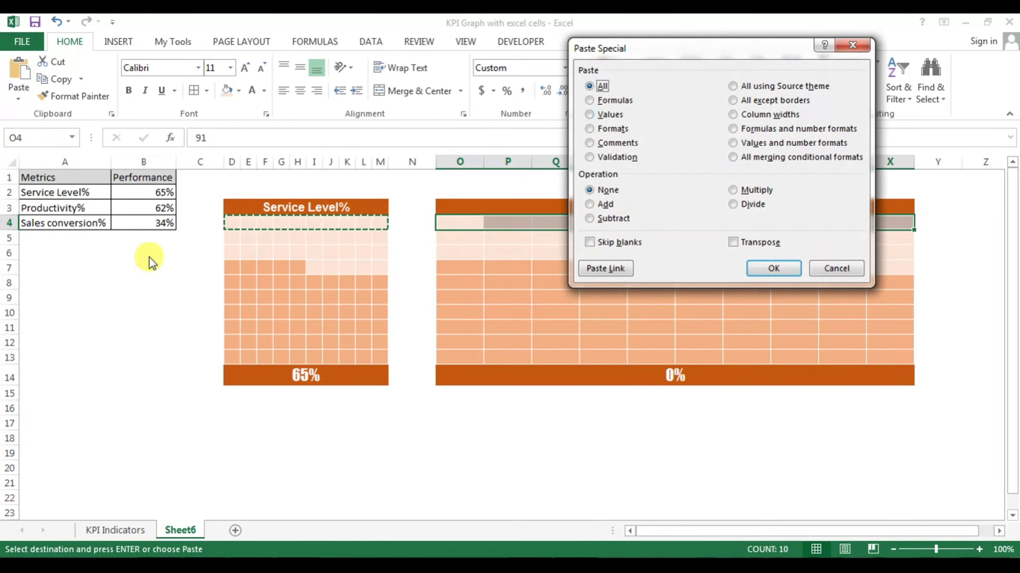
{"action": "left_click_drag", "start_coordinate": [694, 47], "coordinate": [226, 157]}
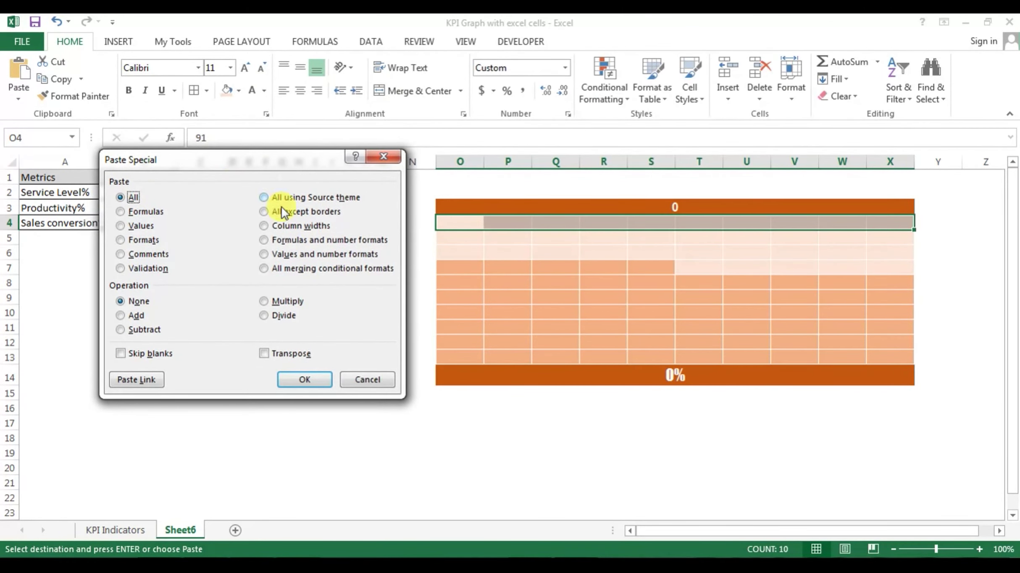
{"action": "left_click", "coordinate": [273, 228]}
{"action": "left_click", "coordinate": [304, 378]}
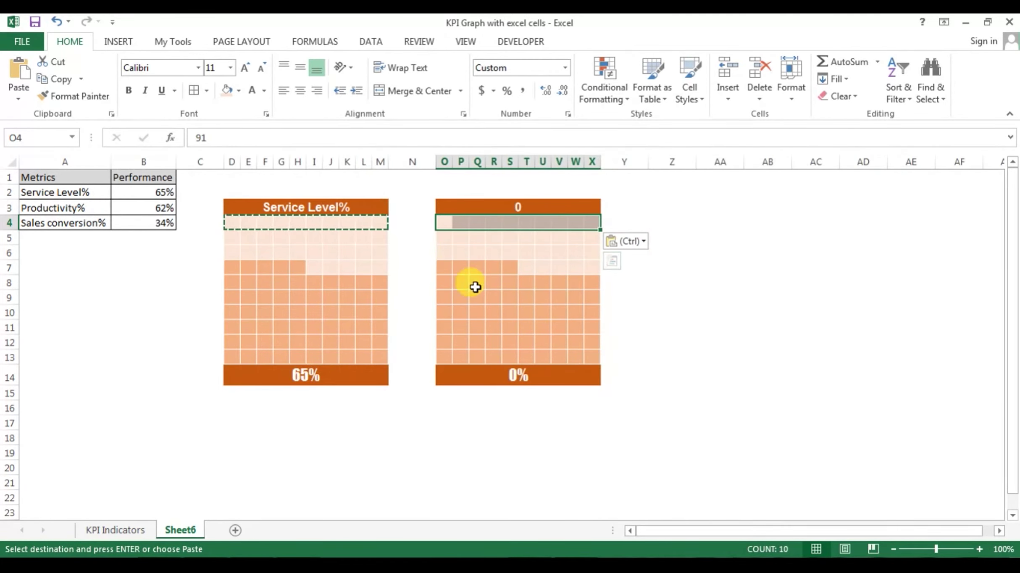
{"action": "left_click", "coordinate": [510, 282]}
Link the copied indicator's header O3 to the Productivity% metric name with the formula =A3
{"action": "left_click", "coordinate": [530, 207]}
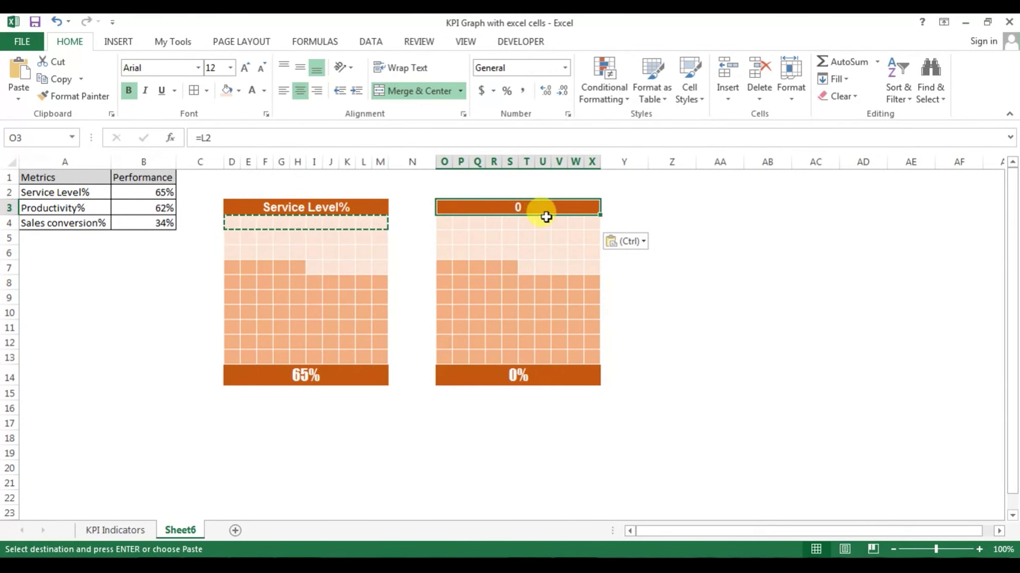
{"action": "left_click", "coordinate": [267, 138]}
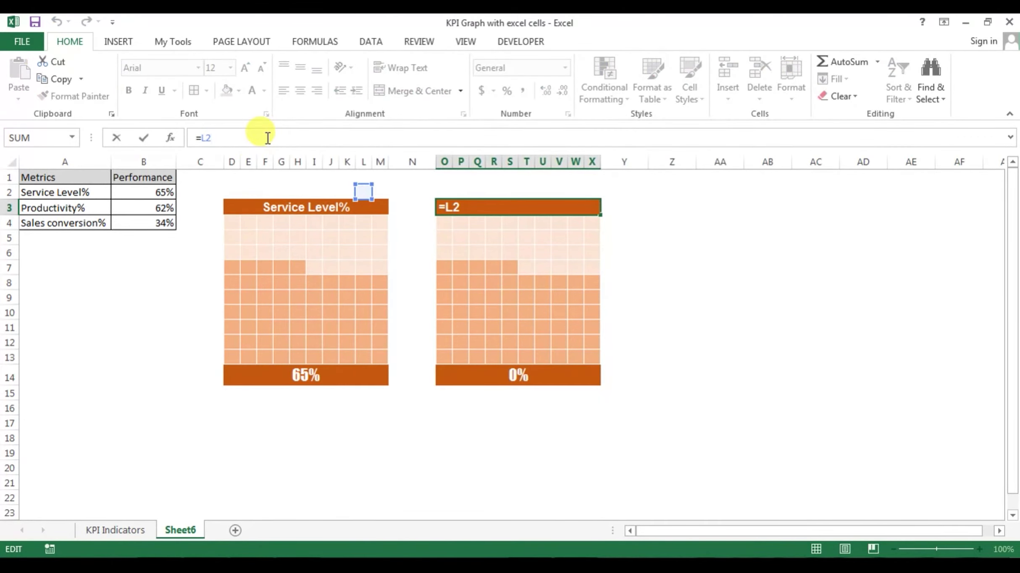
{"action": "key", "text": "BackSpace"}
{"action": "key", "text": "BackSpace"}
{"action": "key", "text": "BackSpace"}
{"action": "type", "text": "="}
{"action": "left_click", "coordinate": [91, 209]}
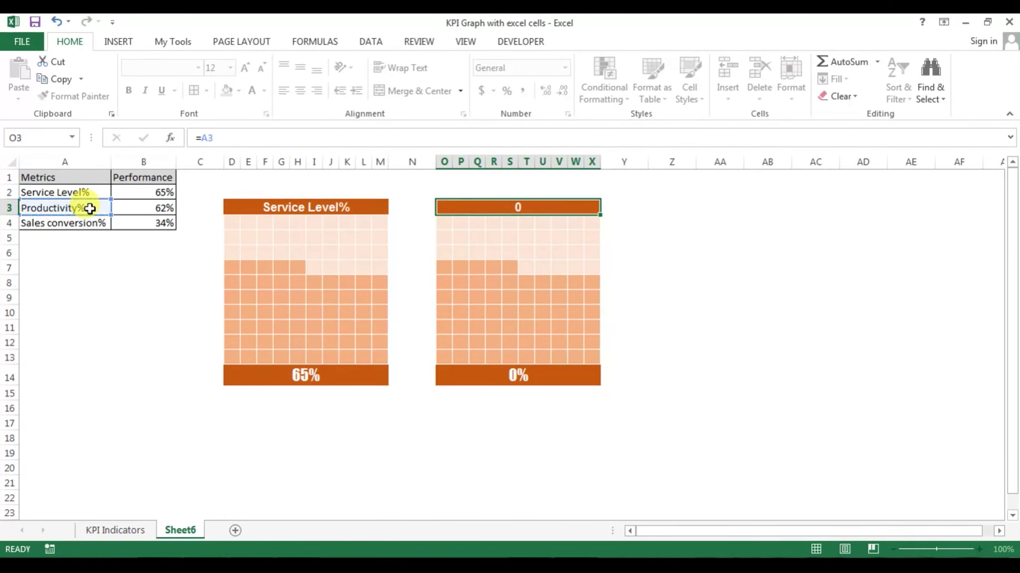
{"action": "key", "text": "Return"}
Link the percentage cell O14 below the copied grid to the Productivity% performance with the formula =B3
{"action": "left_click", "coordinate": [495, 380]}
{"action": "double_click", "coordinate": [504, 377]}
{"action": "key", "text": "BackSpace"}
{"action": "key", "text": "BackSpace"}
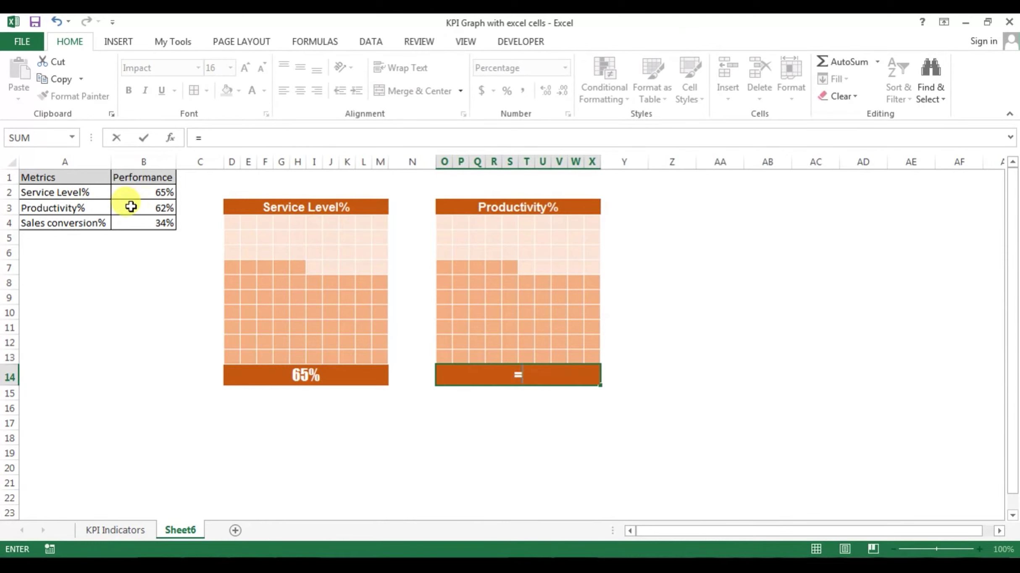
{"action": "left_click", "coordinate": [151, 208]}
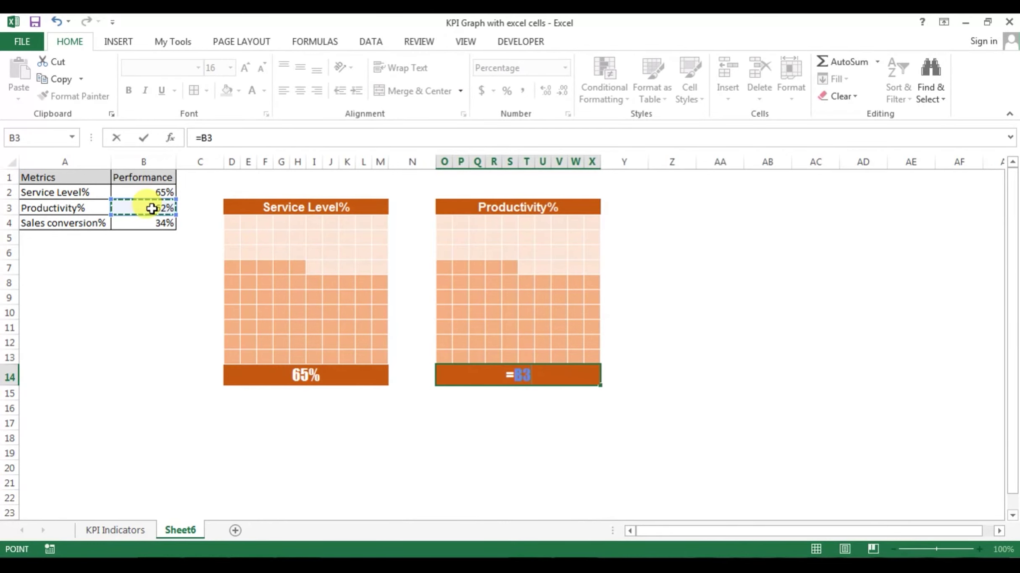
{"action": "key", "text": "Return"}
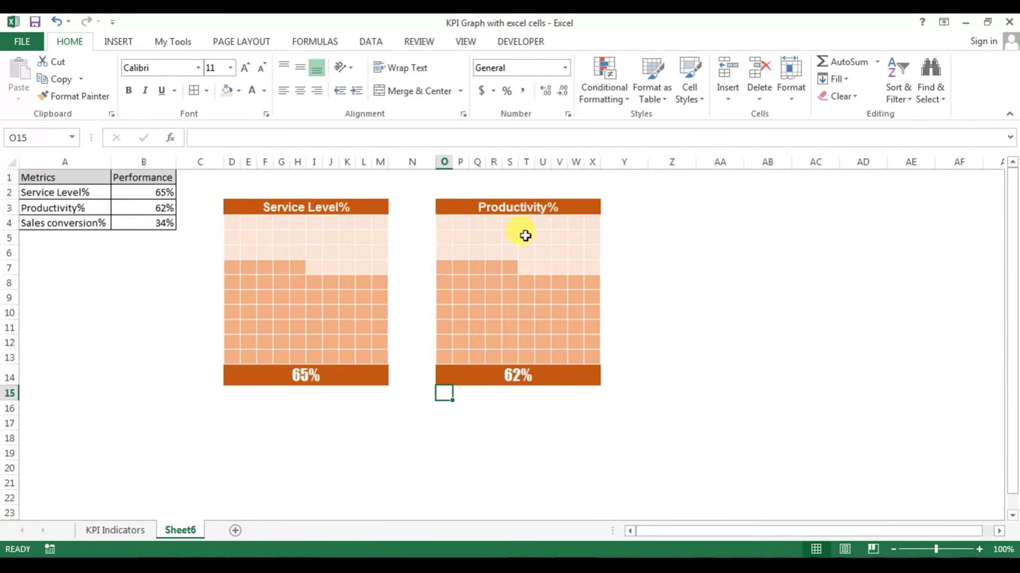
Fill the Productivity% header O3 and percentage cell O14 with the darker blue theme color
{"action": "left_click", "coordinate": [479, 206]}
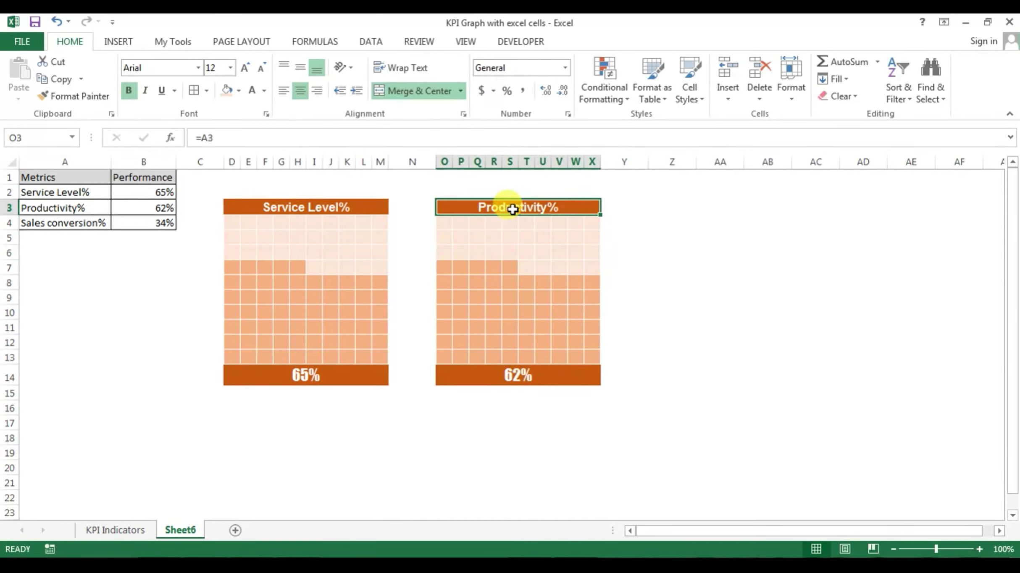
{"action": "left_click", "coordinate": [555, 375], "text": "ctrl"}
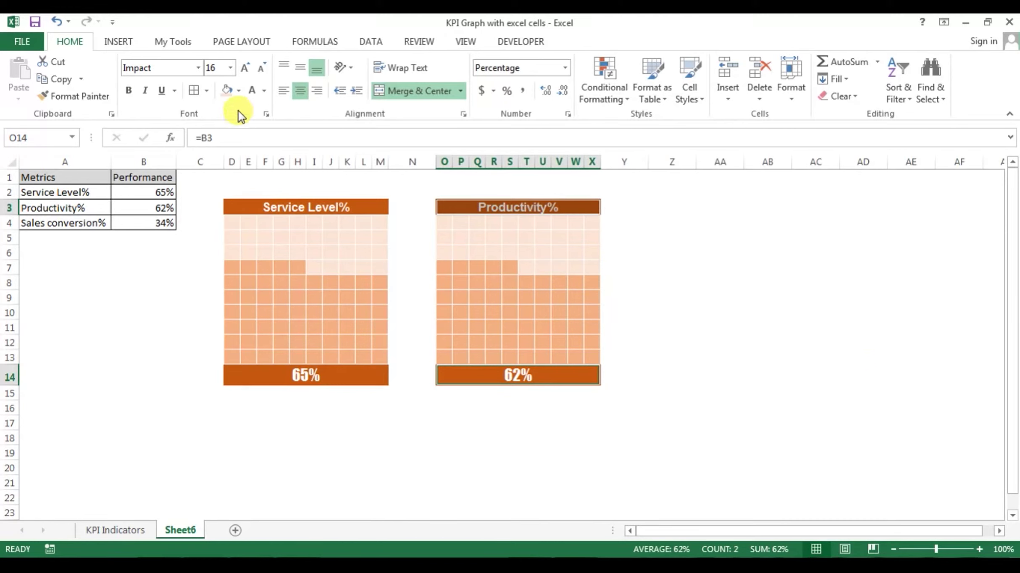
{"action": "left_click", "coordinate": [237, 94]}
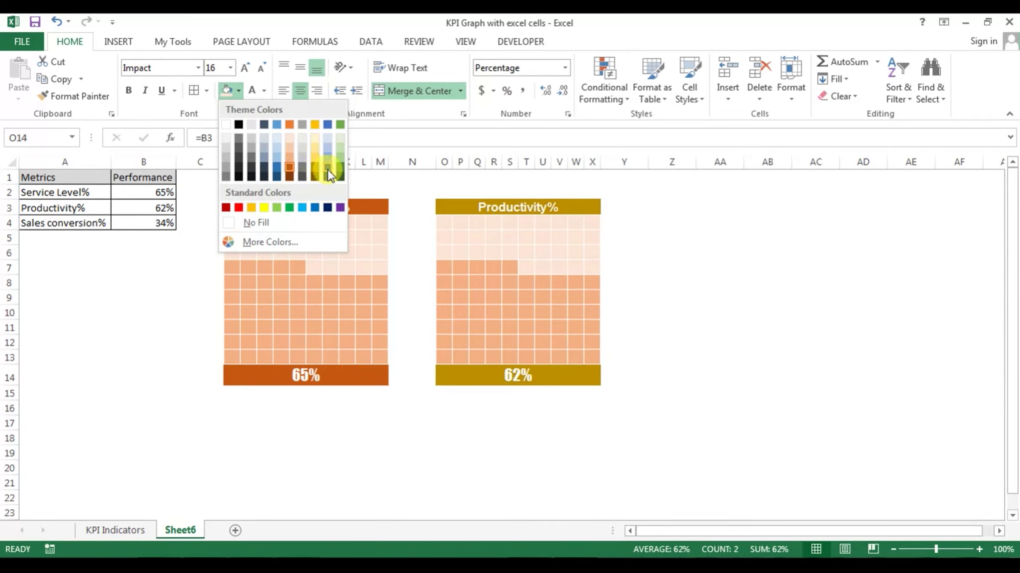
{"action": "left_click", "coordinate": [280, 168]}
Fill the Productivity% grid O4:X13 with the lightest blue theme color
{"action": "left_click_drag", "start_coordinate": [445, 222], "coordinate": [587, 359]}
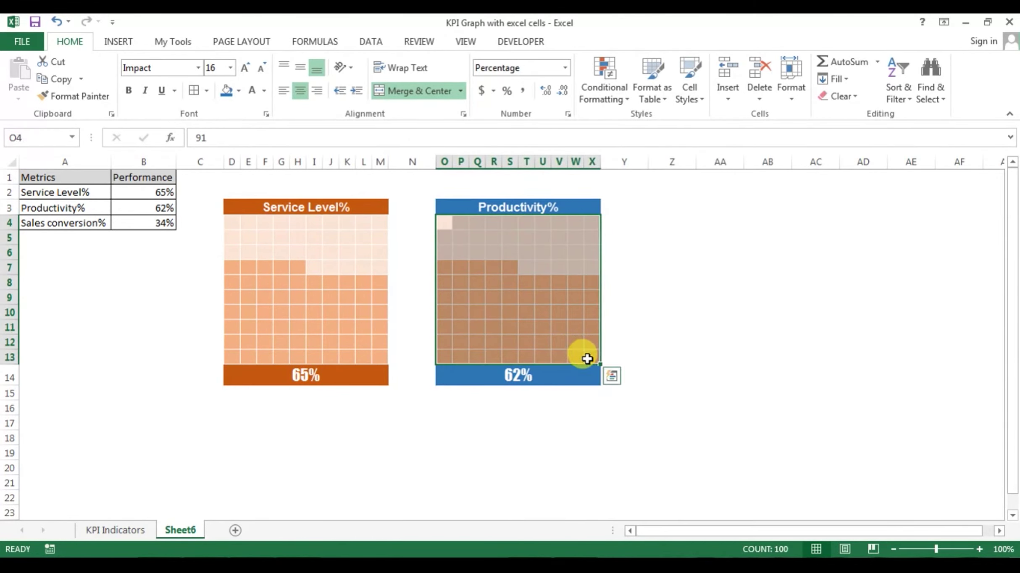
{"action": "left_click", "coordinate": [238, 90]}
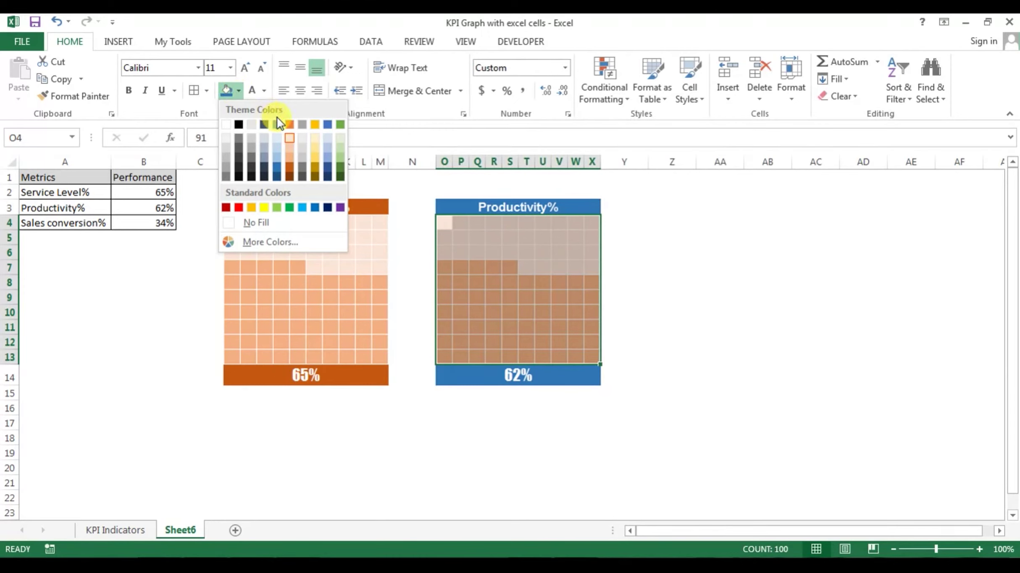
{"action": "left_click", "coordinate": [276, 138]}
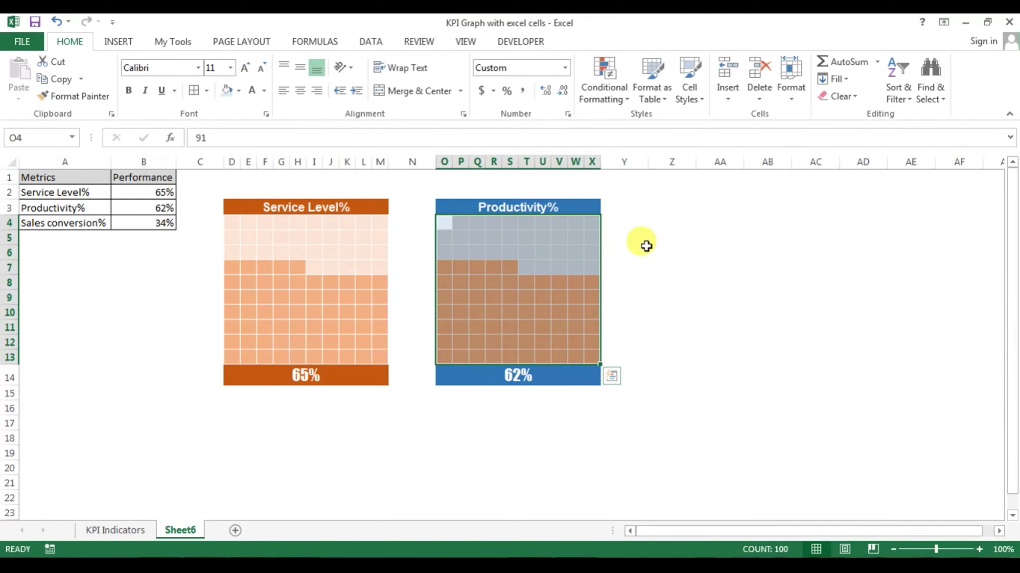
Change the conditional formatting rule formula of the Productivity% grid to =O4<=($O$14*100)
{"action": "key", "text": "alt+o"}
{"action": "key", "text": "d"}
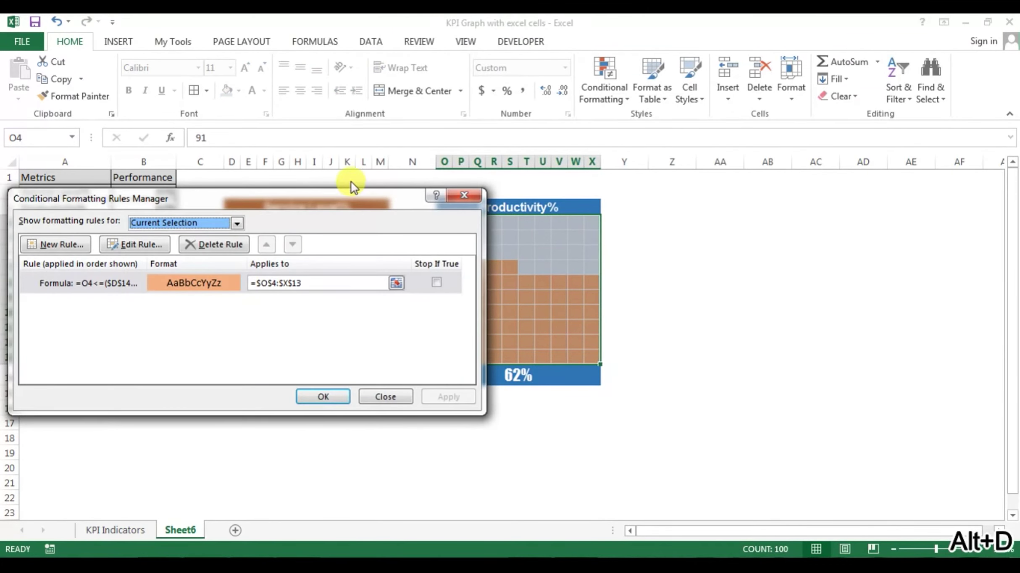
{"action": "left_click_drag", "start_coordinate": [325, 196], "coordinate": [788, 86]}
{"action": "left_click", "coordinate": [616, 177]}
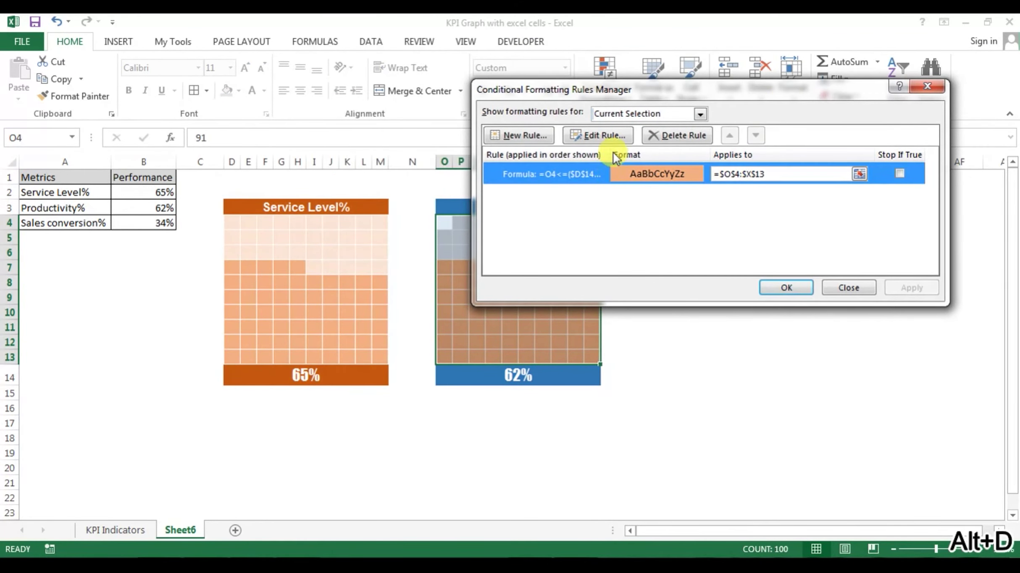
{"action": "left_click", "coordinate": [615, 134]}
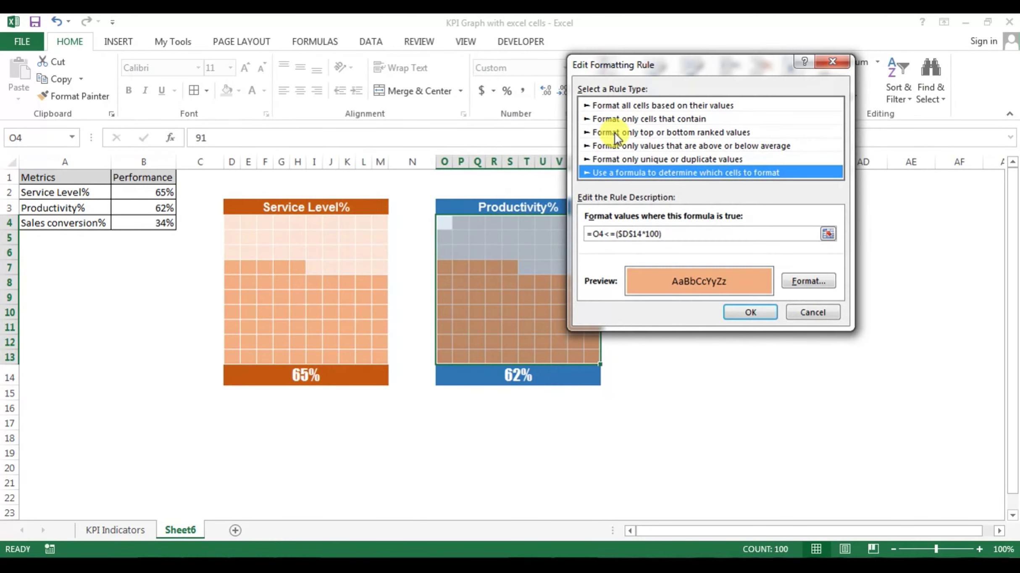
{"action": "left_click_drag", "start_coordinate": [702, 65], "coordinate": [757, 42]}
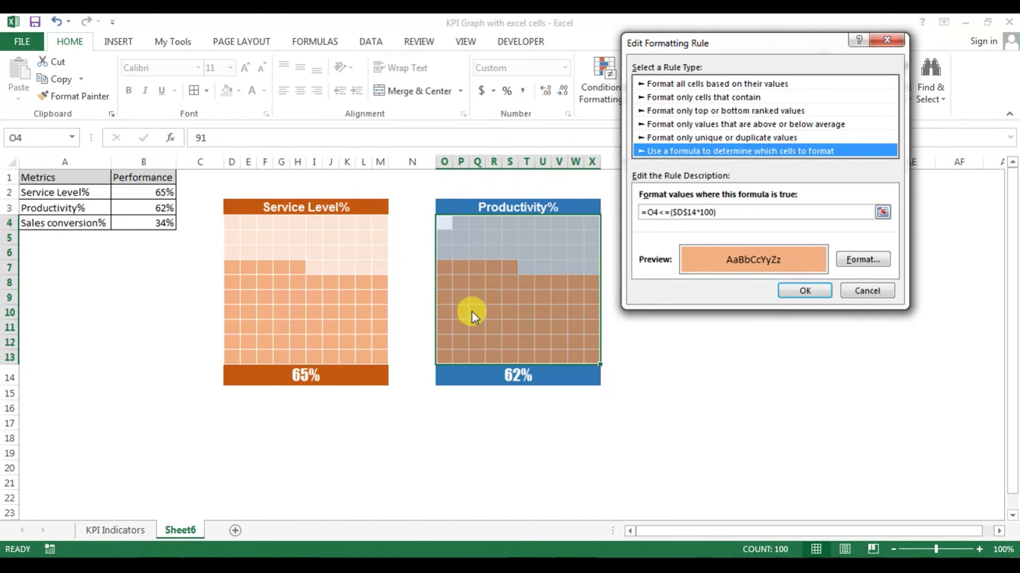
{"action": "left_click", "coordinate": [687, 213]}
{"action": "key", "text": "BackSpace"}
{"action": "key", "text": "BackSpace"}
{"action": "type", "text": "B$"}
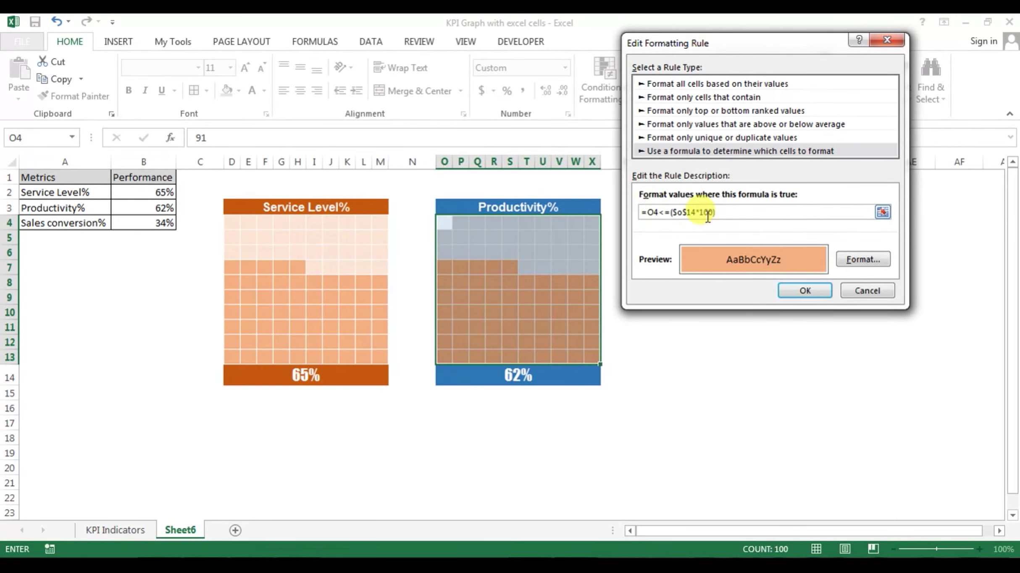
Set the Productivity% rule's fill to a medium blue and apply the edited conditional formatting rule
{"action": "left_click", "coordinate": [871, 258]}
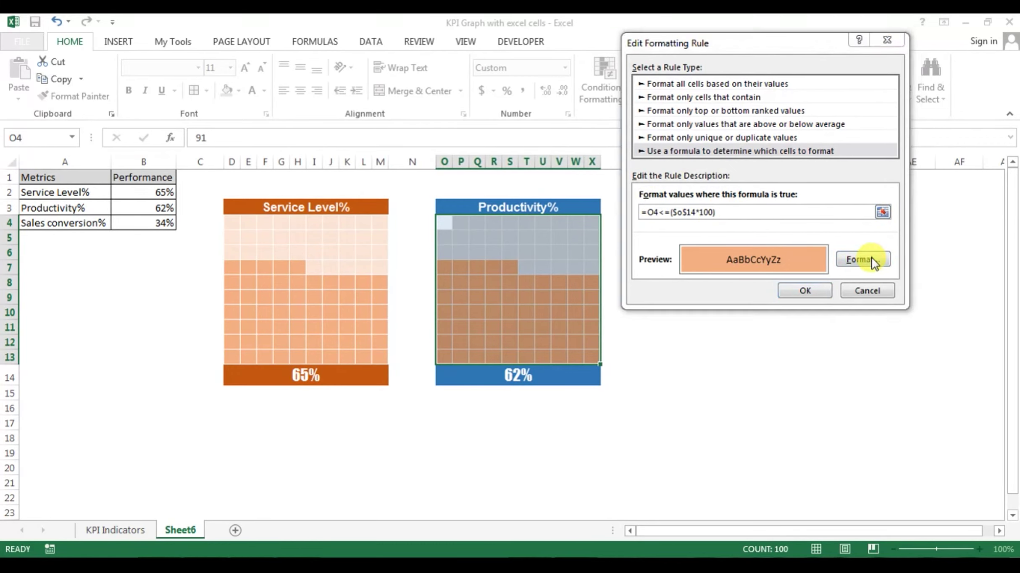
{"action": "left_click_drag", "start_coordinate": [673, 28], "coordinate": [732, 23]}
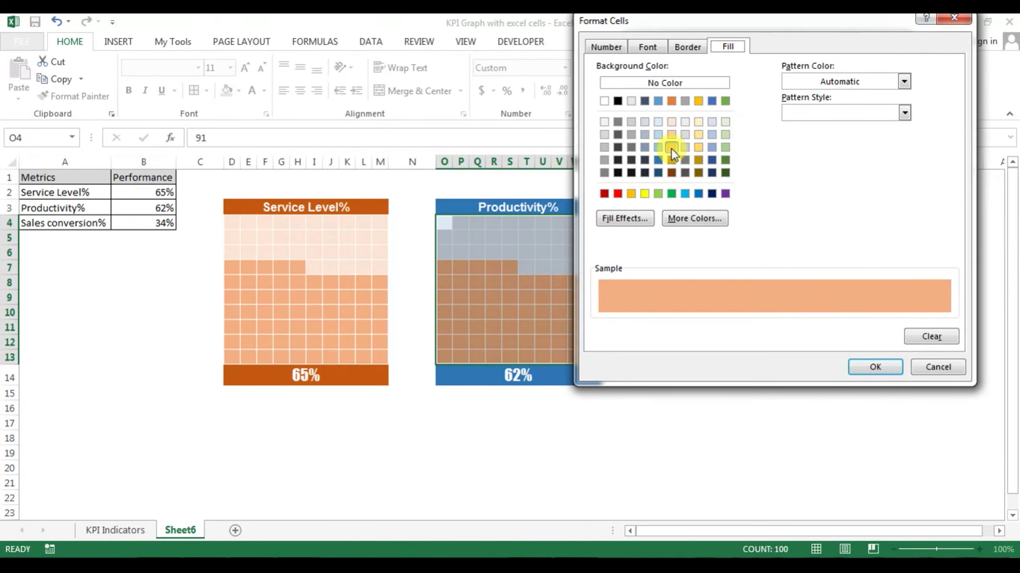
{"action": "left_click", "coordinate": [658, 147]}
{"action": "left_click", "coordinate": [857, 366]}
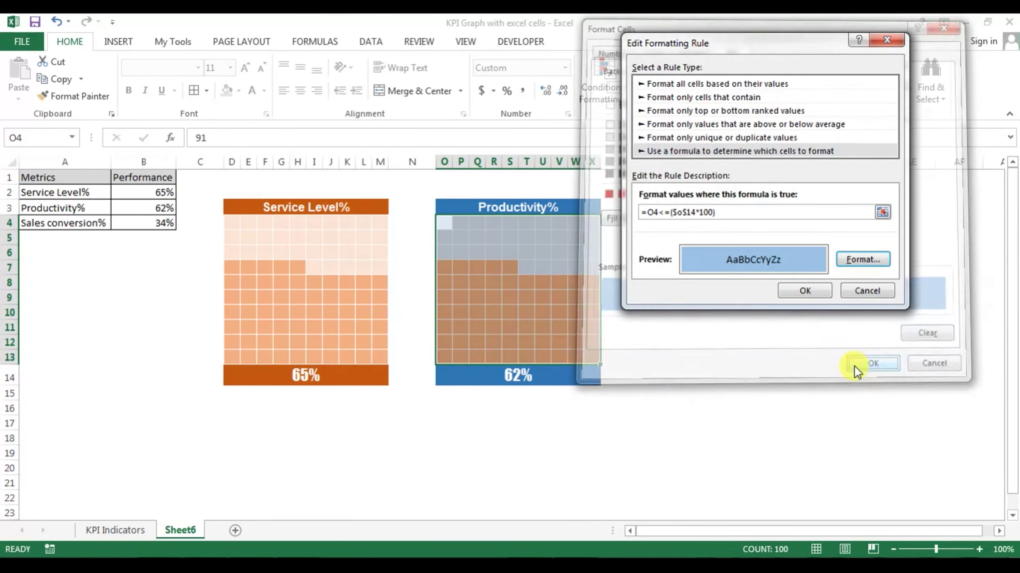
{"action": "left_click", "coordinate": [801, 289]}
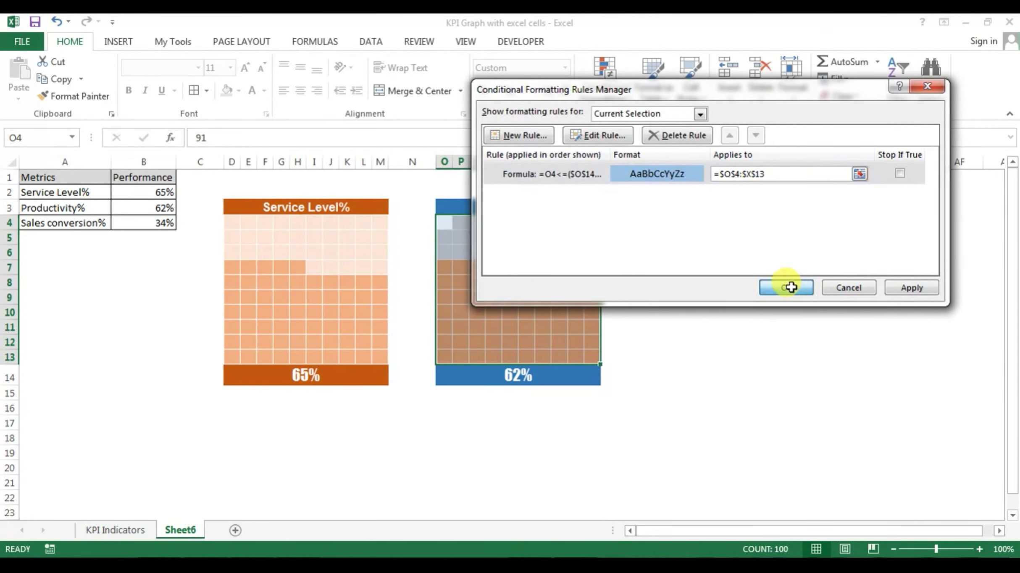
{"action": "left_click", "coordinate": [787, 287]}
Narrow column N to reduce the gap between the Service Level% and Productivity% indicators
{"action": "left_click", "coordinate": [733, 312]}
{"action": "left_click_drag", "start_coordinate": [436, 162], "coordinate": [414, 162]}
{"action": "left_click", "coordinate": [605, 219]}
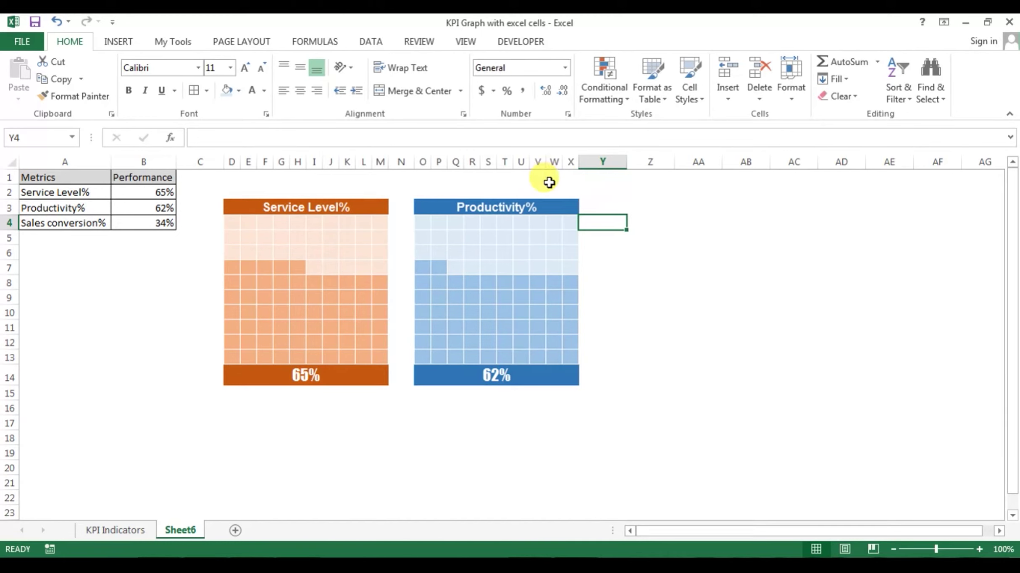
Copy the Productivity% indicator O3:X14 and paste the copy starting at cell Z3
{"action": "left_click_drag", "start_coordinate": [537, 207], "coordinate": [581, 365]}
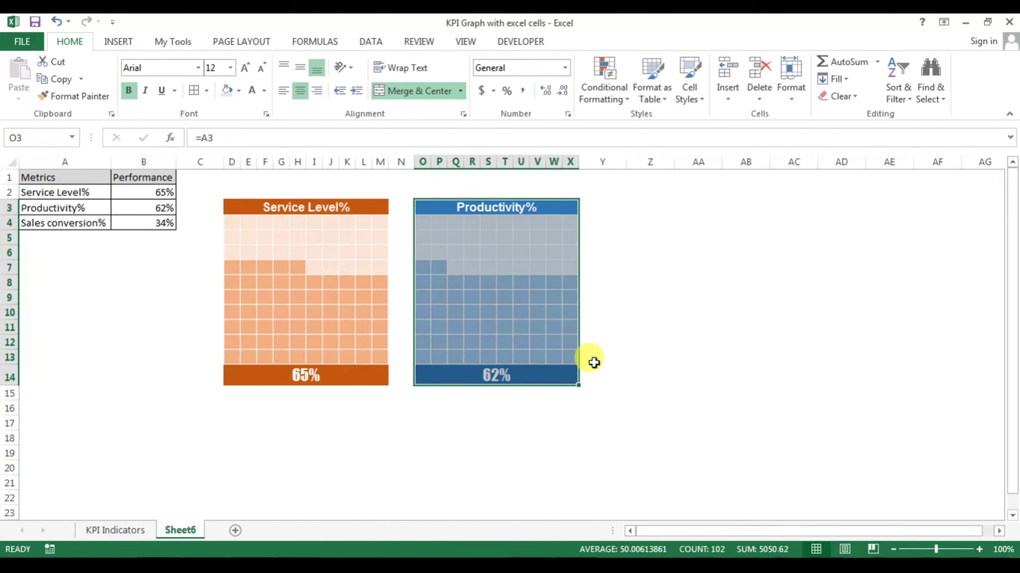
{"action": "key", "text": "ctrl+c"}
{"action": "left_click", "coordinate": [635, 206]}
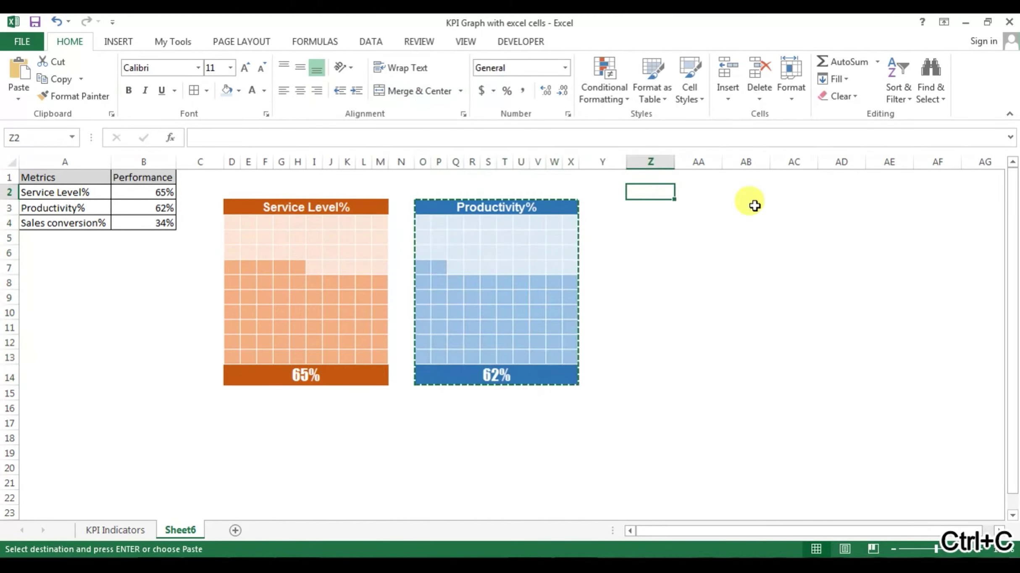
{"action": "key", "text": "ctrl+v"}
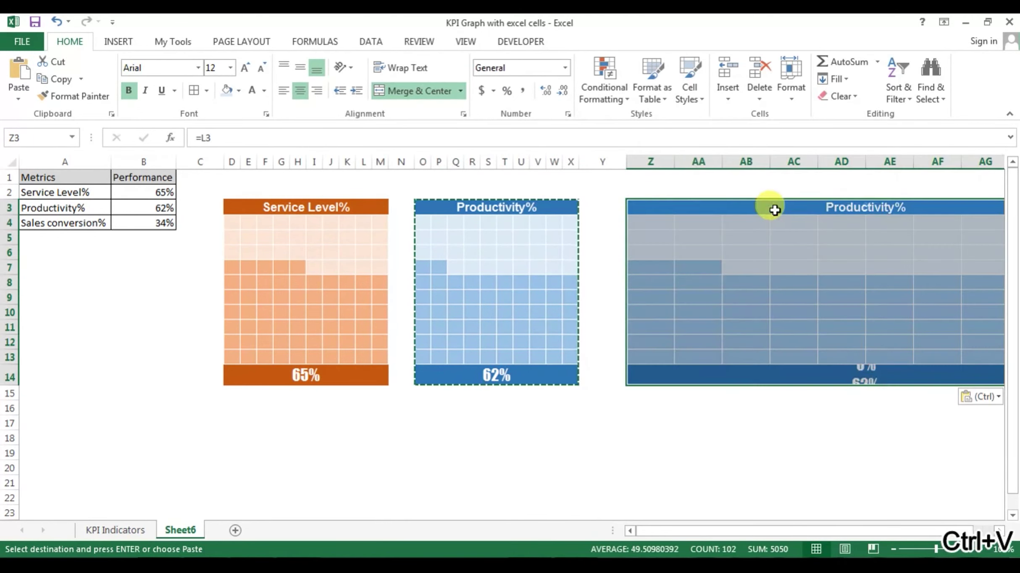
Copy the column widths of O4:X4 onto the pasted indicator's columns Z:AI with Paste Special
{"action": "left_click_drag", "start_coordinate": [423, 224], "coordinate": [576, 221]}
{"action": "key", "text": "ctrl+c"}
{"action": "left_click_drag", "start_coordinate": [659, 223], "coordinate": [941, 225]}
{"action": "key", "text": "alt+e"}
{"action": "key", "text": "s"}
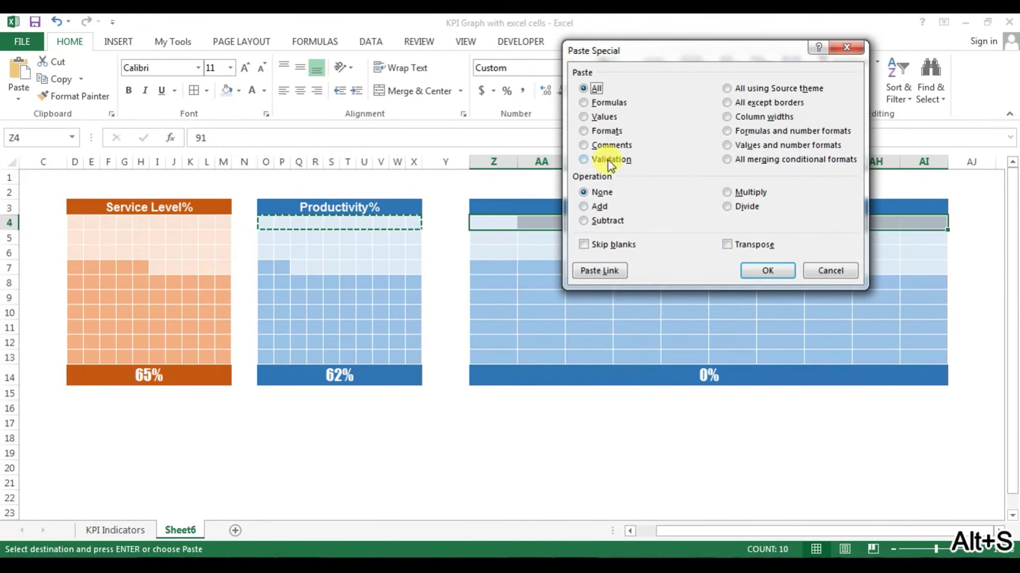
{"action": "left_click", "coordinate": [759, 114]}
{"action": "left_click", "coordinate": [775, 272]}
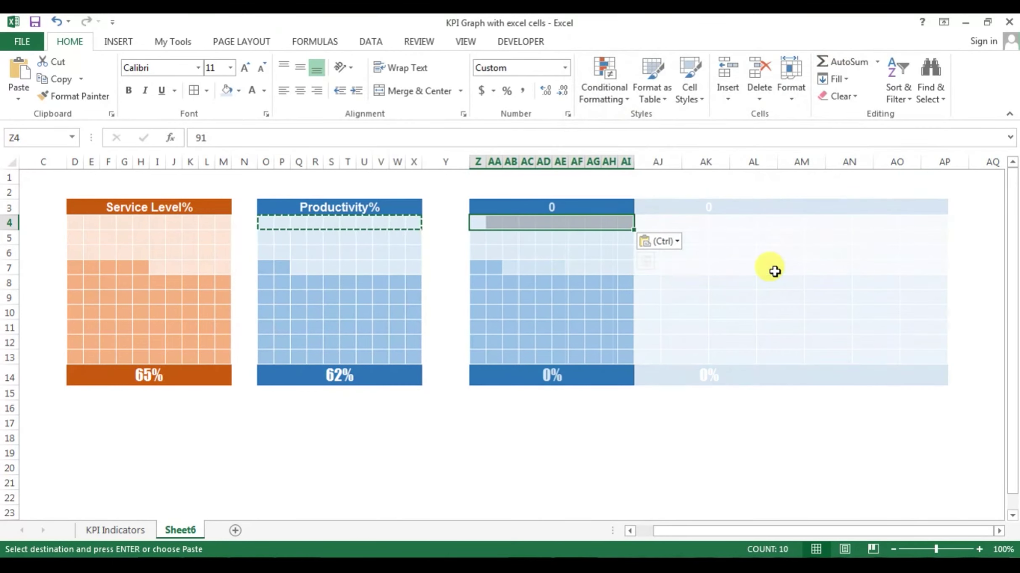
Link the third indicator's header cell Z3 to the Sales conversion% metric name with =A4
{"action": "left_click", "coordinate": [562, 252]}
{"action": "left_click", "coordinate": [553, 209]}
{"action": "key", "text": "ctrl+Left"}
{"action": "key", "text": "ctrl+Left"}
{"action": "key", "text": "ctrl+Left"}
{"action": "key", "text": "ctrl+Left"}
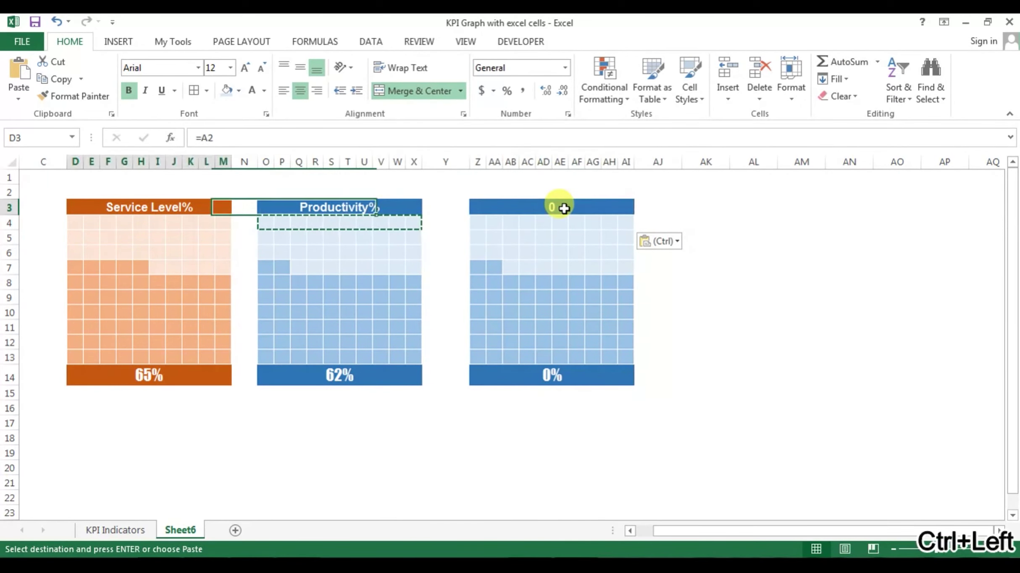
{"action": "left_click", "coordinate": [742, 199]}
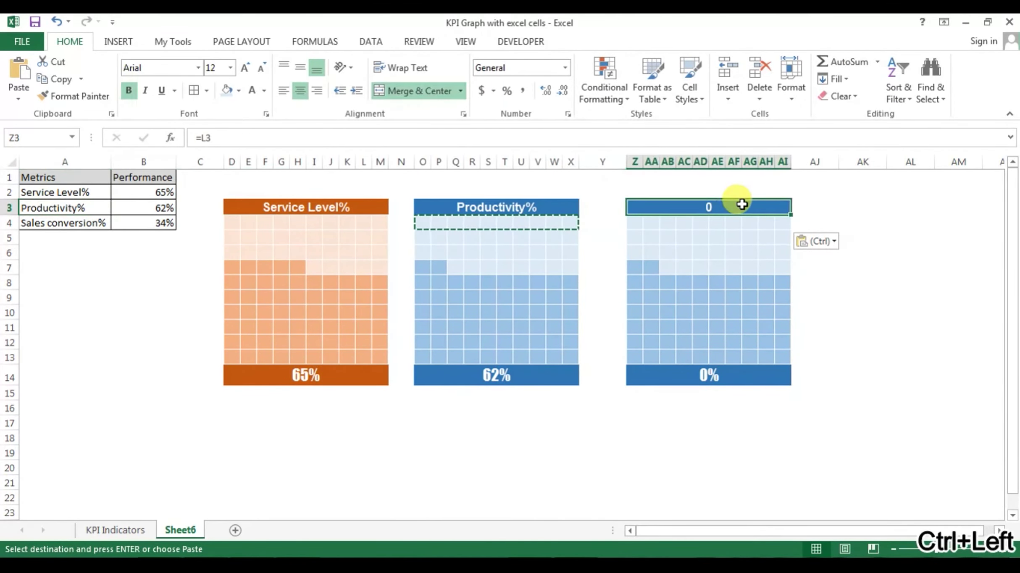
{"action": "type", "text": "="}
{"action": "left_click", "coordinate": [55, 227]}
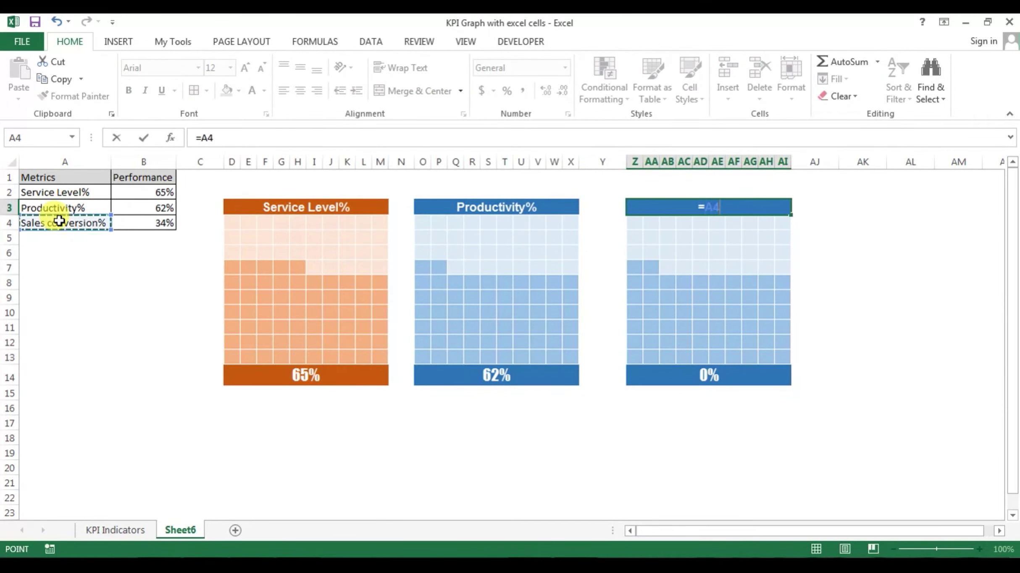
{"action": "key", "text": "Return"}
Link the third indicator's percentage cell Z14 to the Sales conversion% performance value with =B4
{"action": "left_click", "coordinate": [722, 376]}
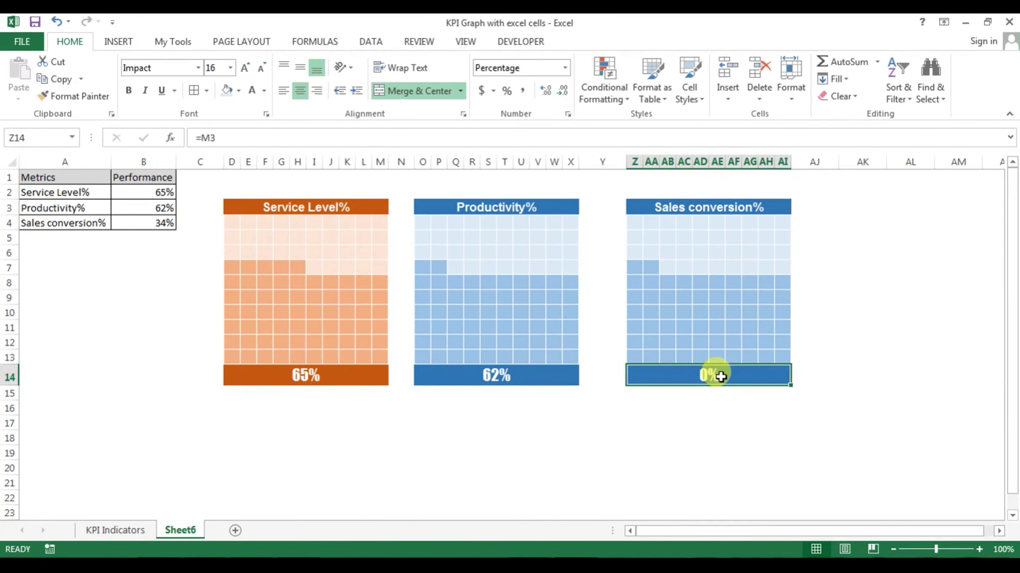
{"action": "type", "text": "="}
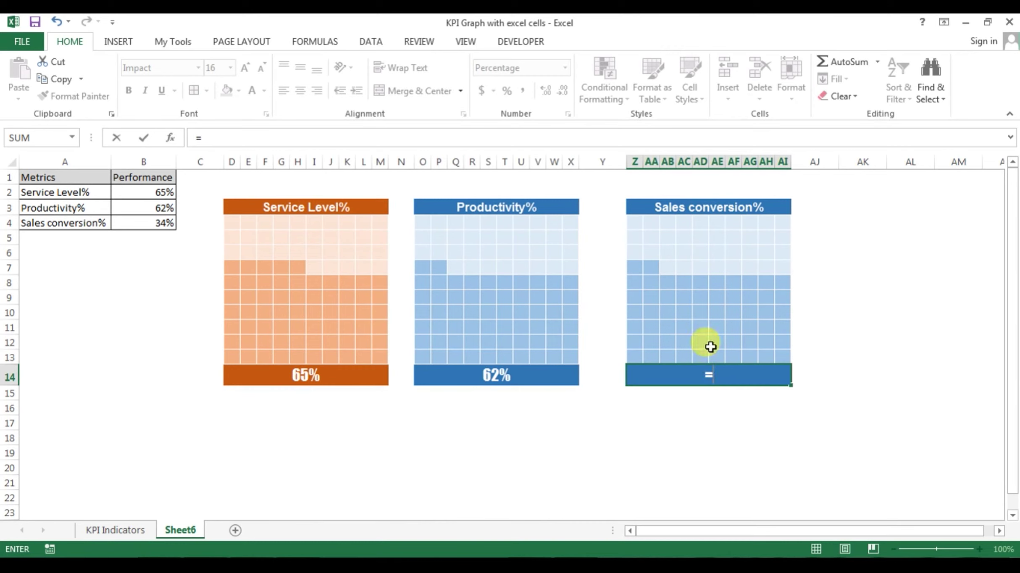
{"action": "left_click", "coordinate": [158, 224]}
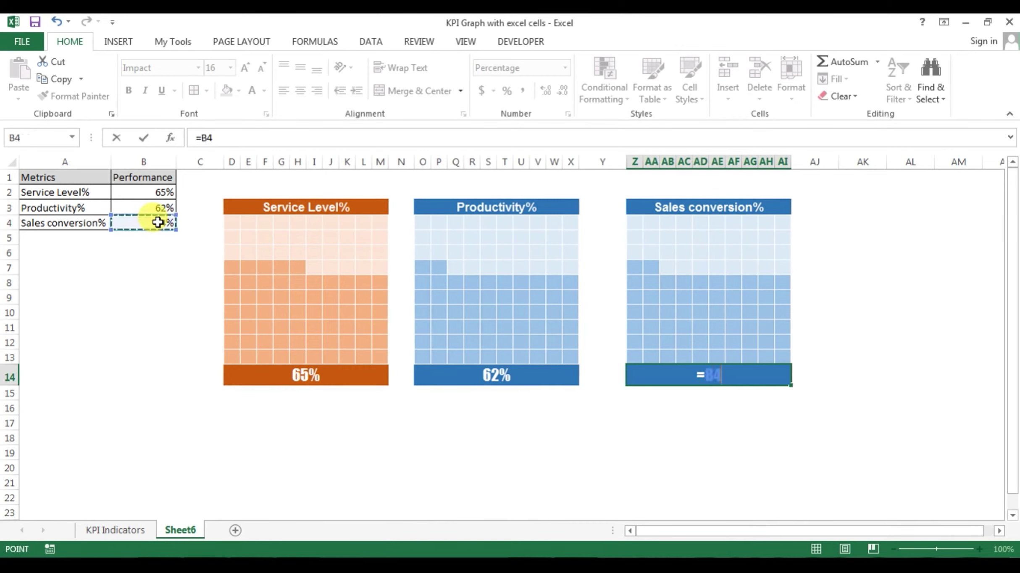
{"action": "key", "text": "Return"}
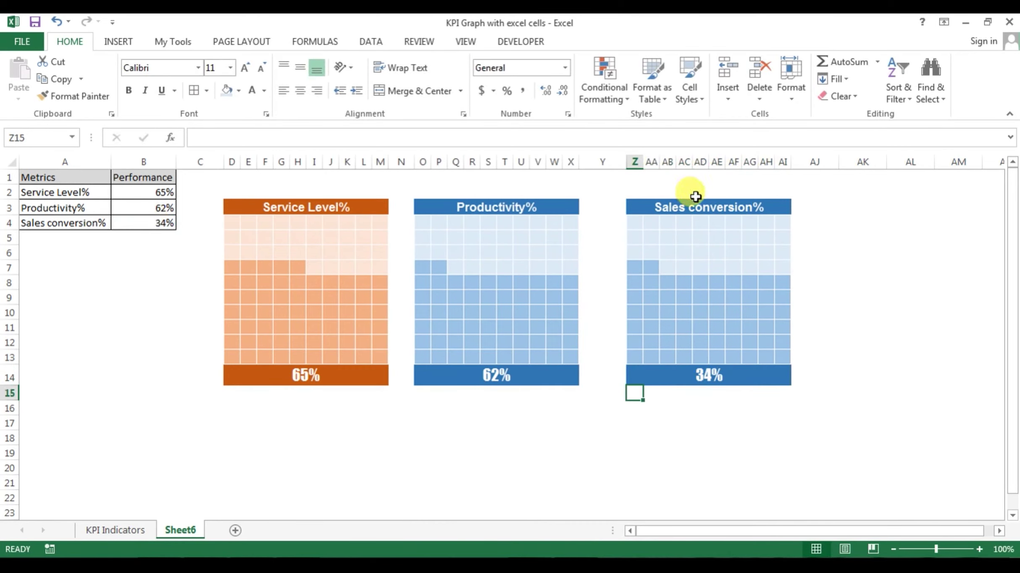
Fill the Sales conversion% header and percentage cells, Z3 and Z14, with a dark green theme color
{"action": "left_click", "coordinate": [681, 204]}
{"action": "left_click", "coordinate": [696, 377], "text": "ctrl"}
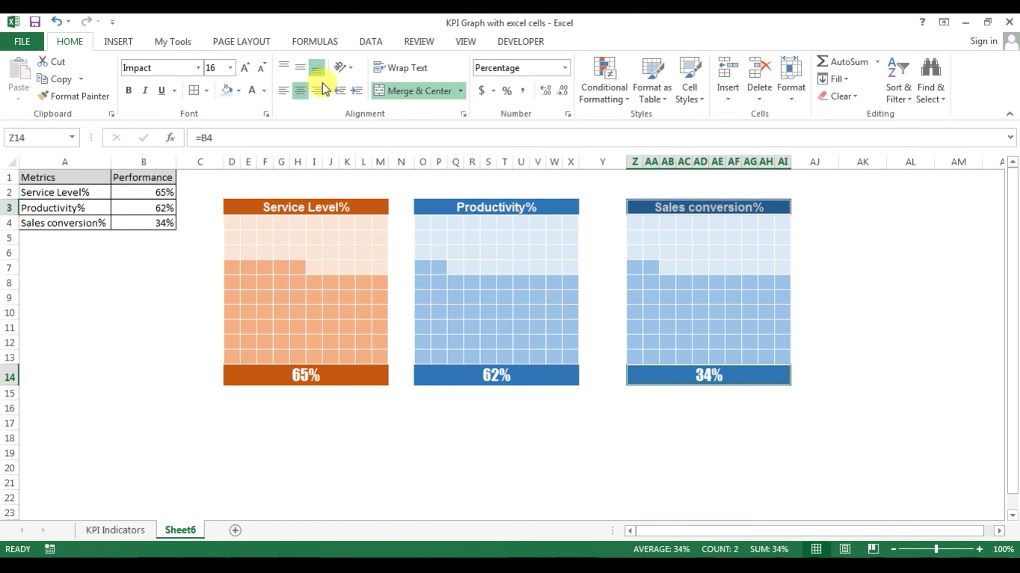
{"action": "left_click", "coordinate": [238, 89]}
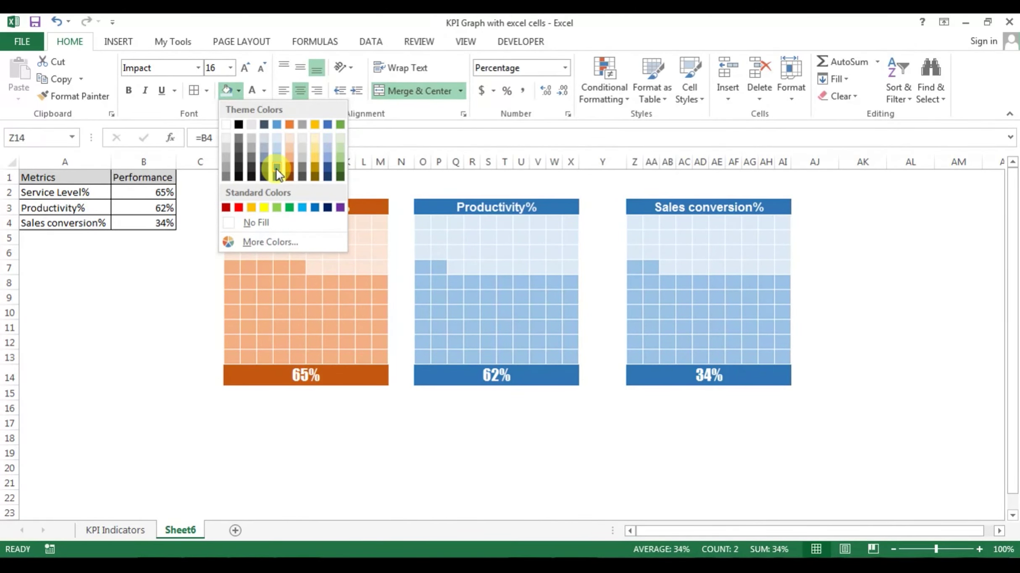
{"action": "left_click", "coordinate": [342, 168]}
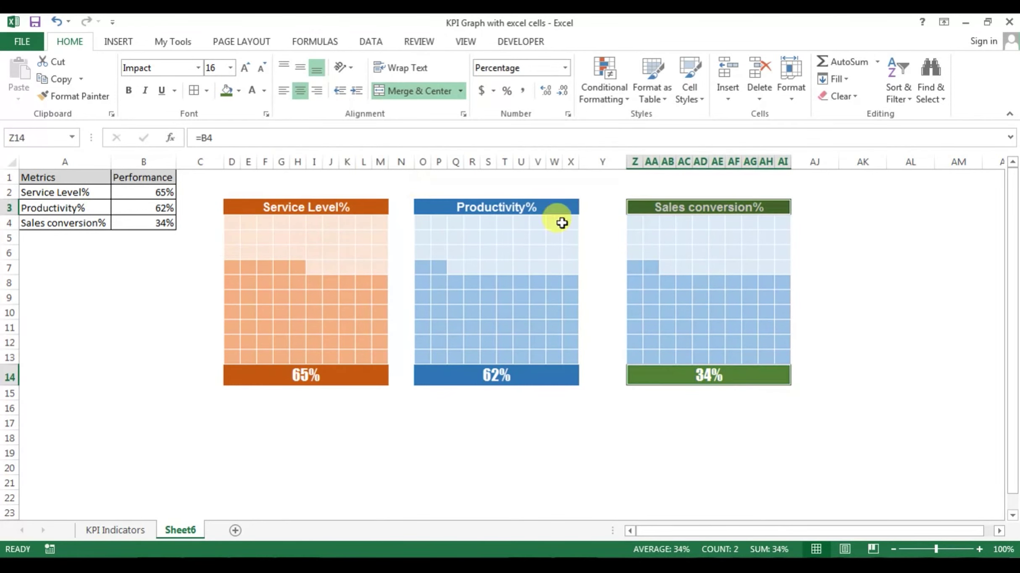
Fill the Sales conversion% grid Z4:AI13 with the lightest green theme color
{"action": "left_click", "coordinate": [636, 223]}
{"action": "left_click_drag", "start_coordinate": [635, 223], "coordinate": [781, 357]}
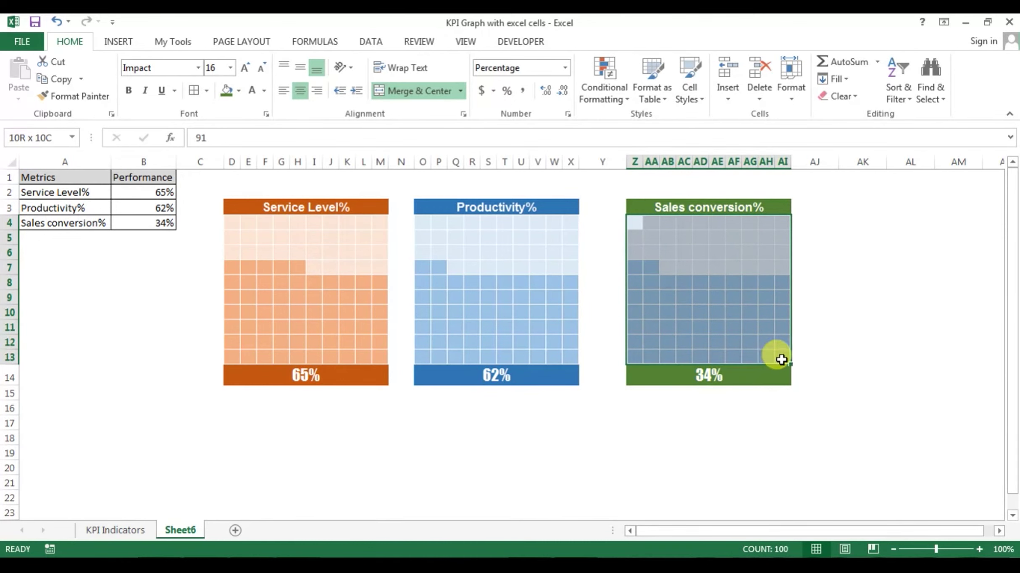
{"action": "left_click", "coordinate": [238, 96]}
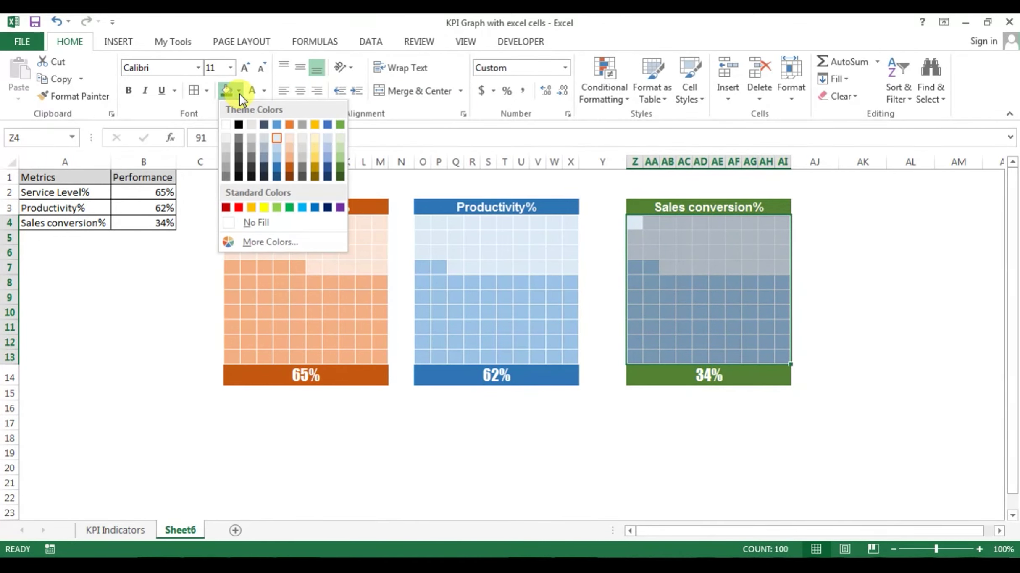
{"action": "left_click", "coordinate": [338, 138]}
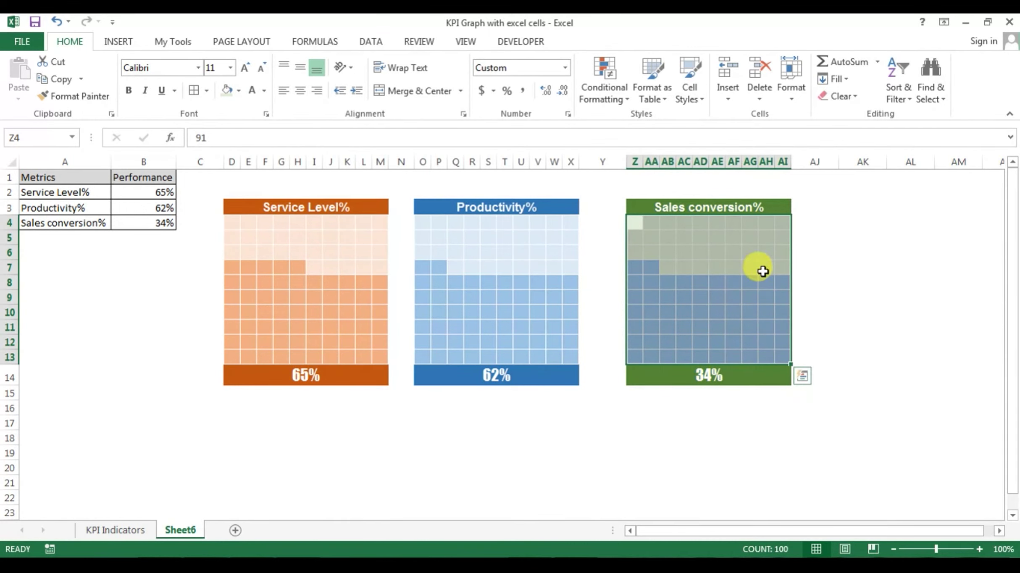
Change the conditional formatting rule formula of the Sales conversion% grid to =Z4<=($Z$14*100)
{"action": "key", "text": "alt+o"}
{"action": "key", "text": "d"}
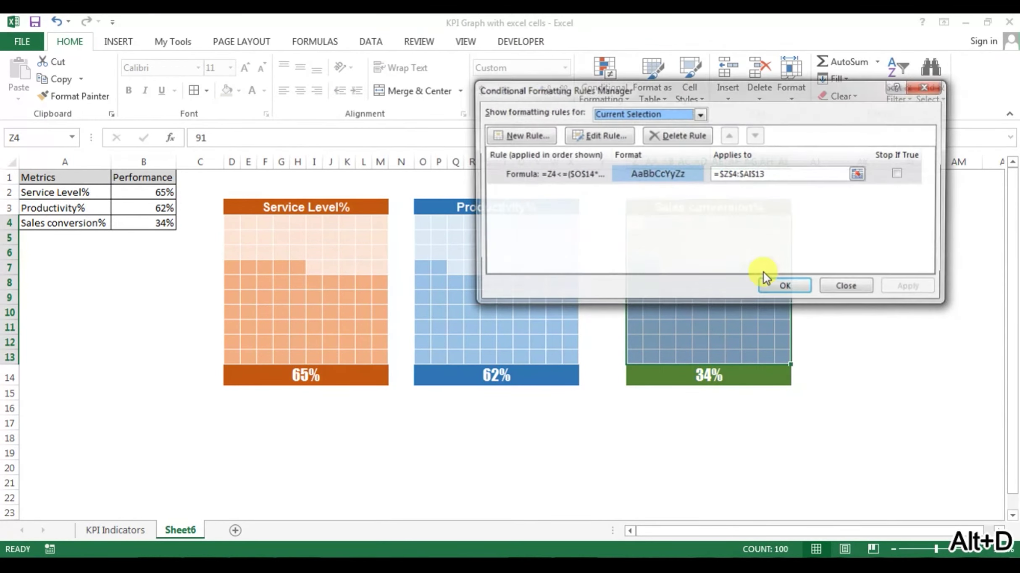
{"action": "left_click_drag", "start_coordinate": [618, 94], "coordinate": [238, 182]}
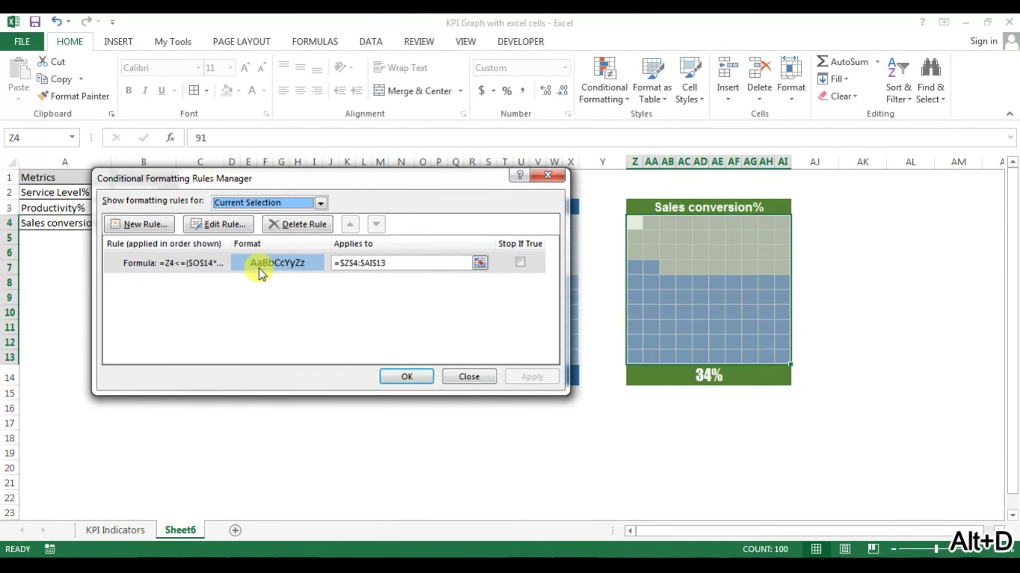
{"action": "left_click", "coordinate": [252, 263]}
{"action": "left_click", "coordinate": [220, 227]}
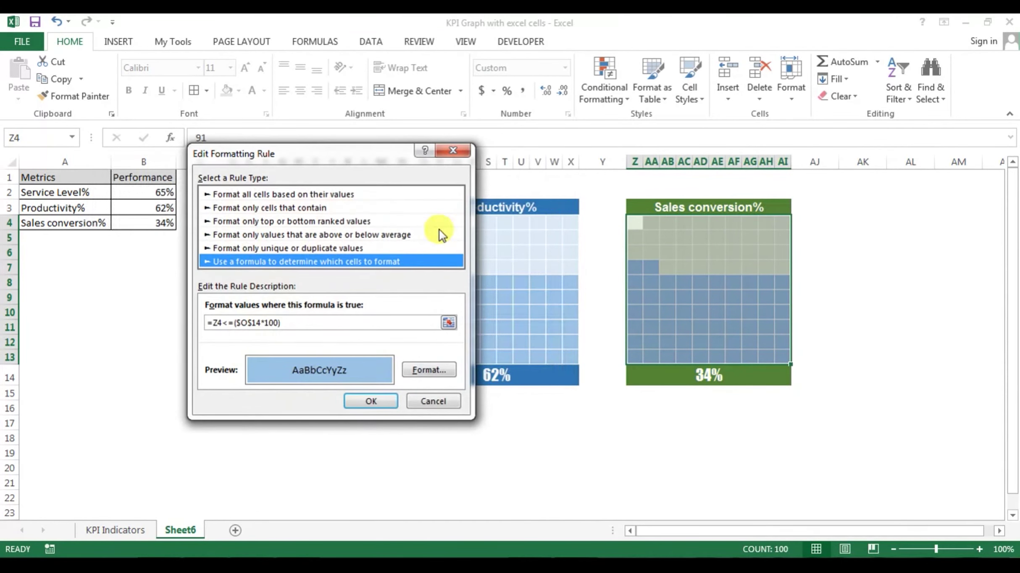
{"action": "left_click_drag", "start_coordinate": [361, 146], "coordinate": [324, 142]}
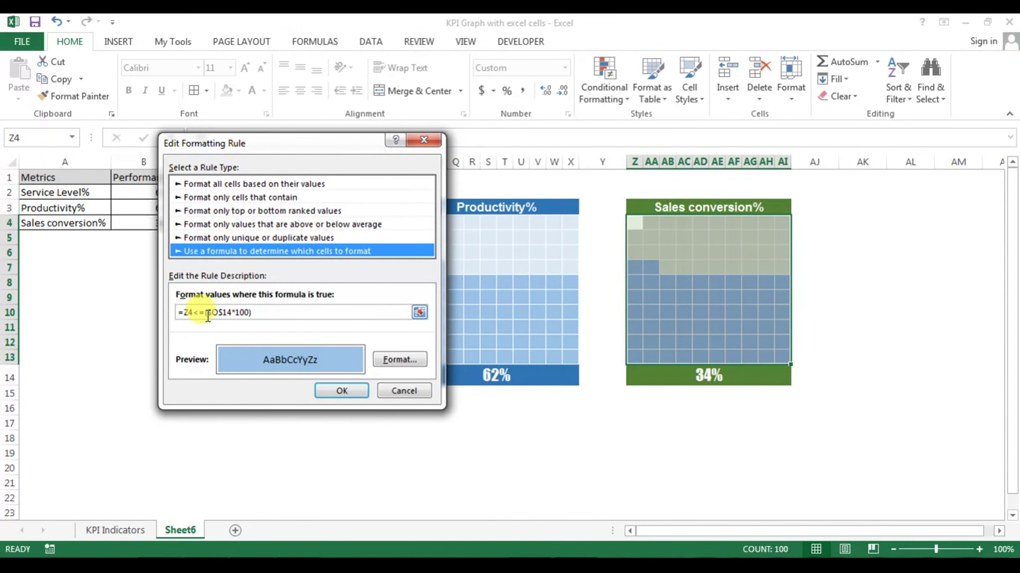
{"action": "left_click", "coordinate": [222, 314]}
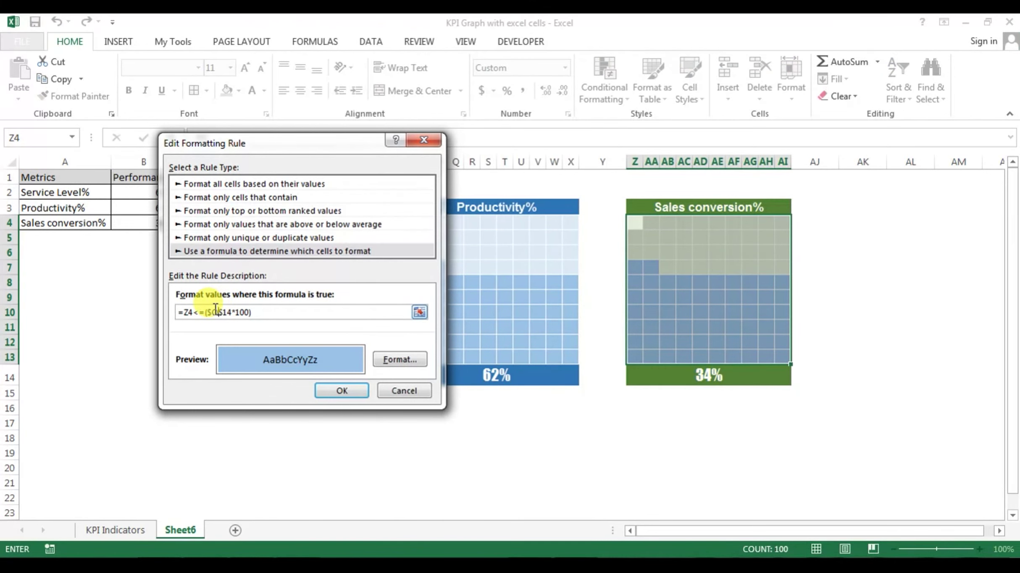
{"action": "key", "text": "BackSpace"}
{"action": "type", "text": "Z"}
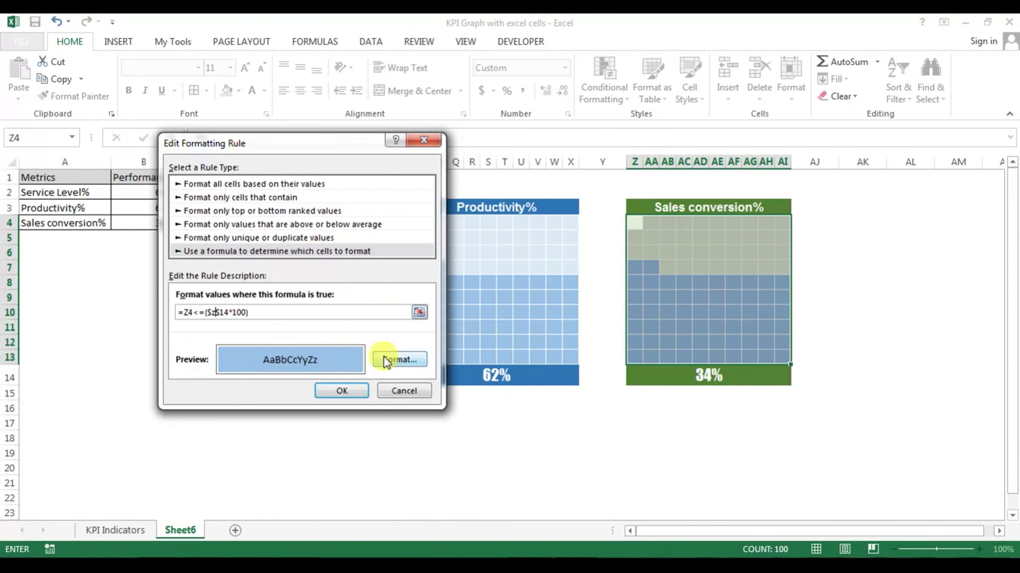
Set the Sales conversion% rule's fill to a medium green and apply the edited conditional formatting rule
{"action": "left_click", "coordinate": [401, 360]}
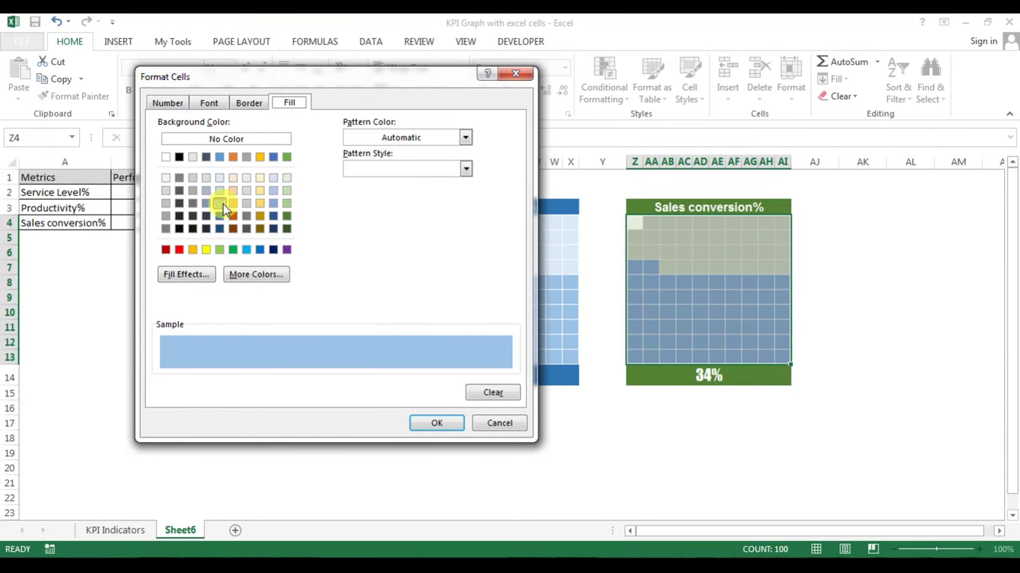
{"action": "left_click", "coordinate": [288, 203]}
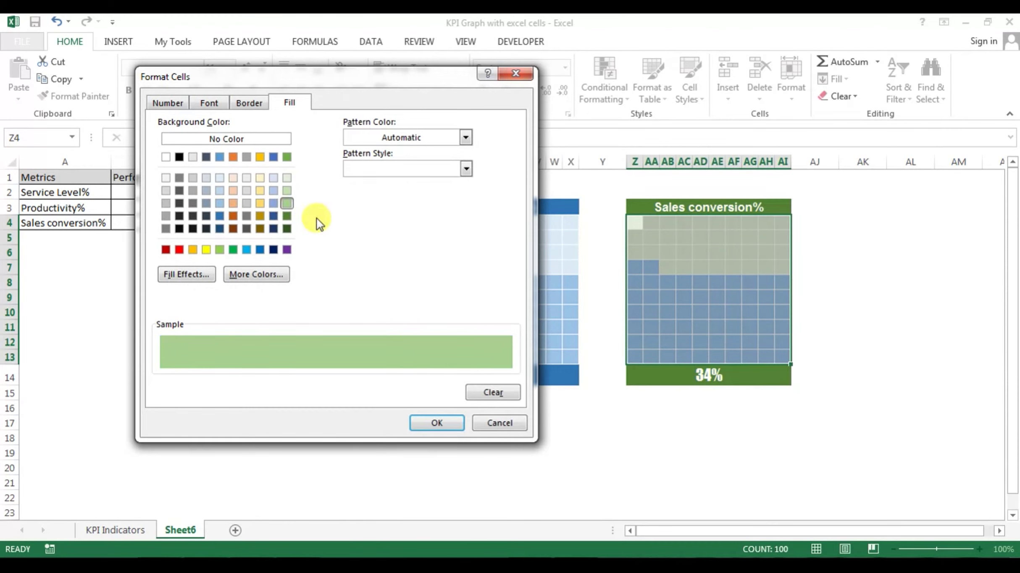
{"action": "left_click", "coordinate": [440, 428]}
{"action": "left_click", "coordinate": [352, 391]}
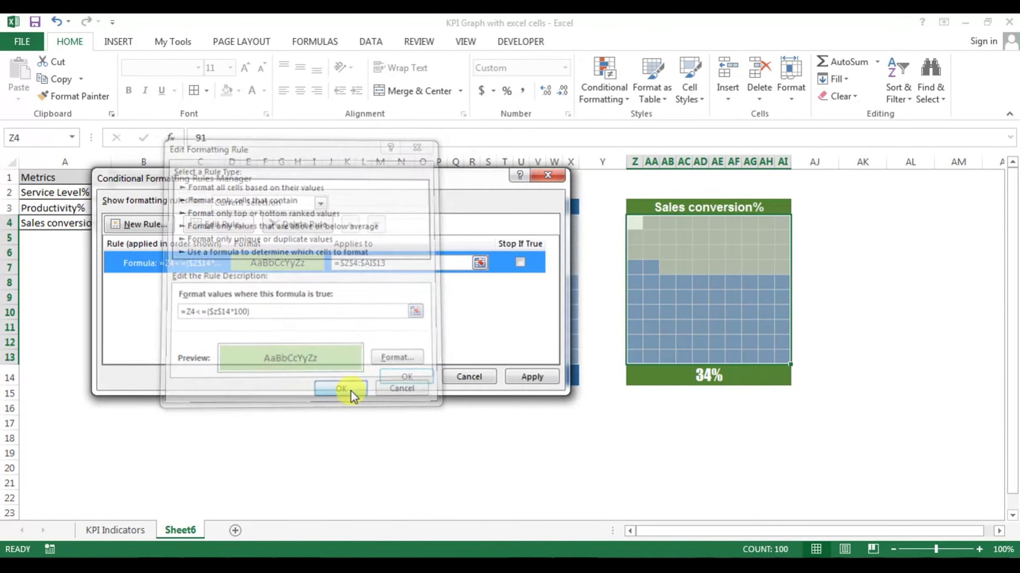
{"action": "left_click", "coordinate": [406, 376]}
Narrow column Y to reduce the gap between the Productivity% and Sales conversion% indicators
{"action": "left_click", "coordinate": [635, 437]}
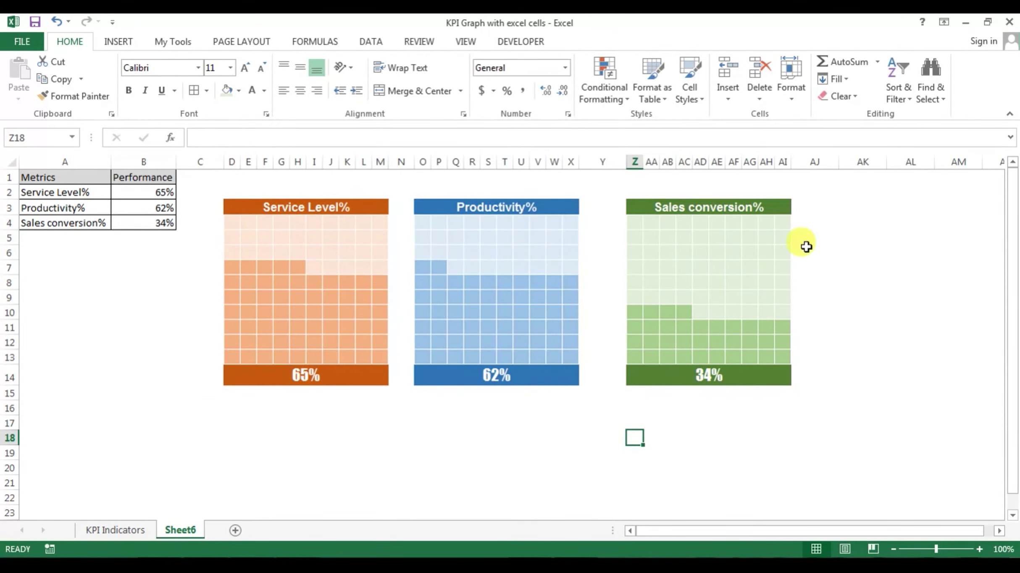
{"action": "left_click_drag", "start_coordinate": [627, 162], "coordinate": [611, 162]}
Test the indicators by setting the performance values to 70% for Service Level%, 80% for Productivity% and 90% for Sales conversion%
{"action": "left_click", "coordinate": [156, 194]}
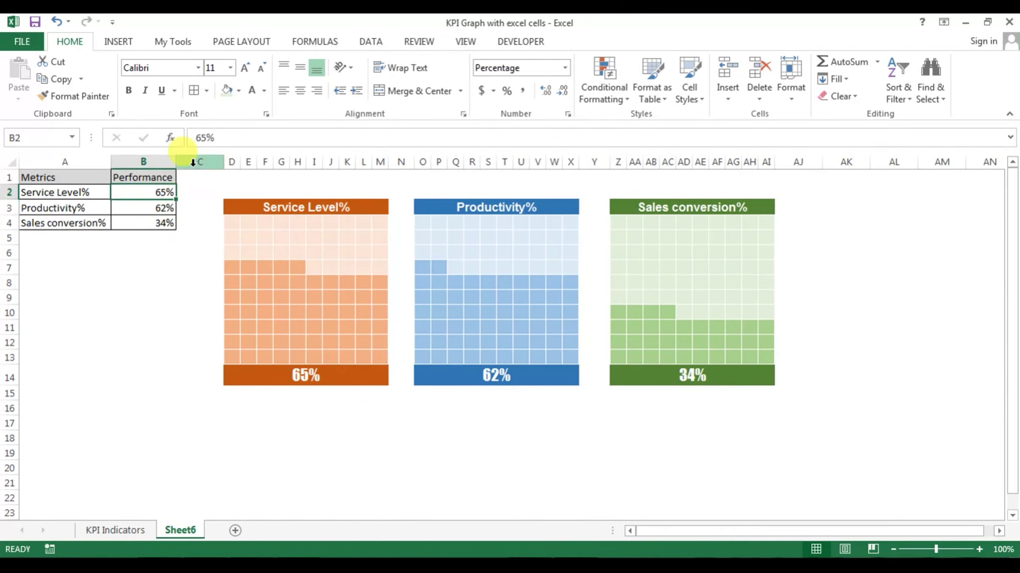
{"action": "type", "text": "70"}
{"action": "key", "text": "Return"}
{"action": "type", "text": "80"}
{"action": "key", "text": "Return"}
{"action": "type", "text": "90"}
{"action": "key", "text": "Return"}
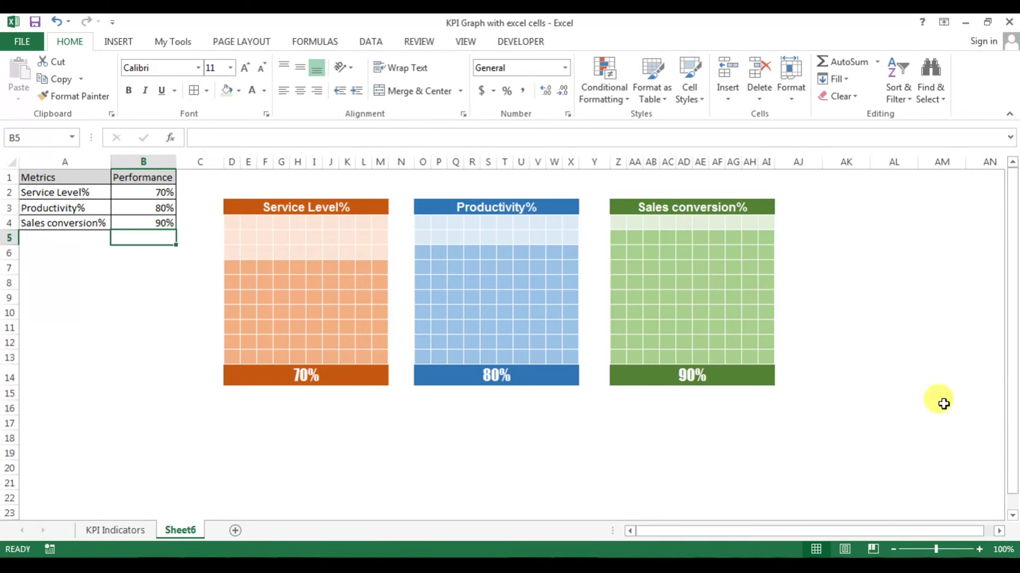
{"action": "left_click", "coordinate": [775, 453]}
Switch to the KPI Indicators sheet and select the Performance header cell C7 to view the finished example
{"action": "left_click", "coordinate": [145, 198]}
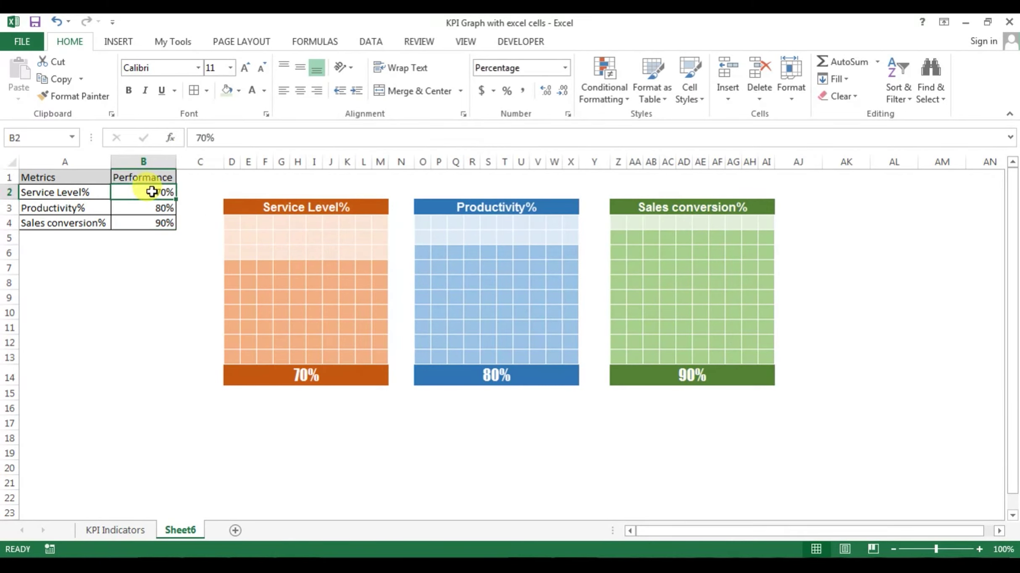
{"action": "left_click", "coordinate": [63, 194]}
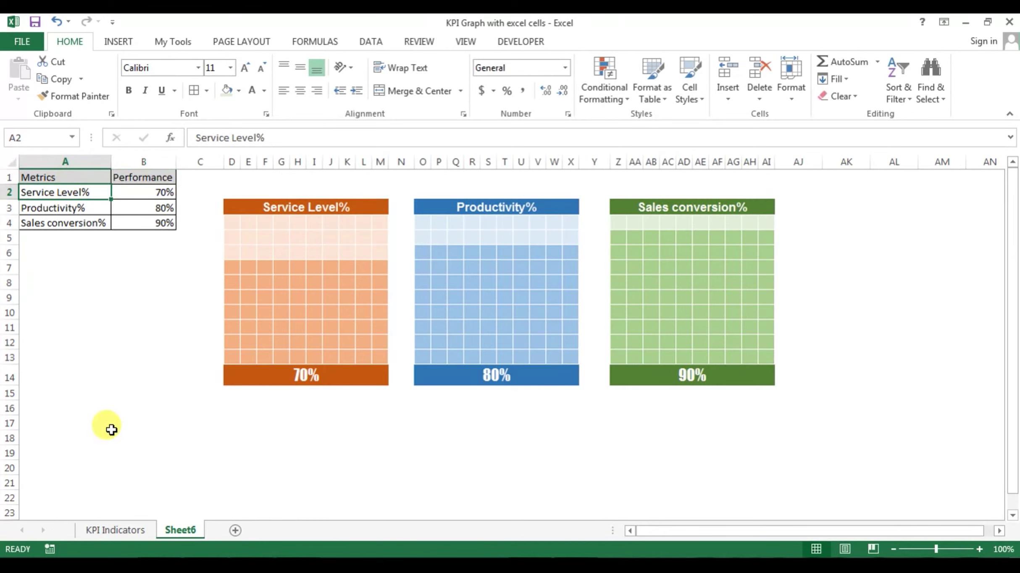
{"action": "left_click", "coordinate": [101, 529]}
{"action": "left_click", "coordinate": [117, 254]}
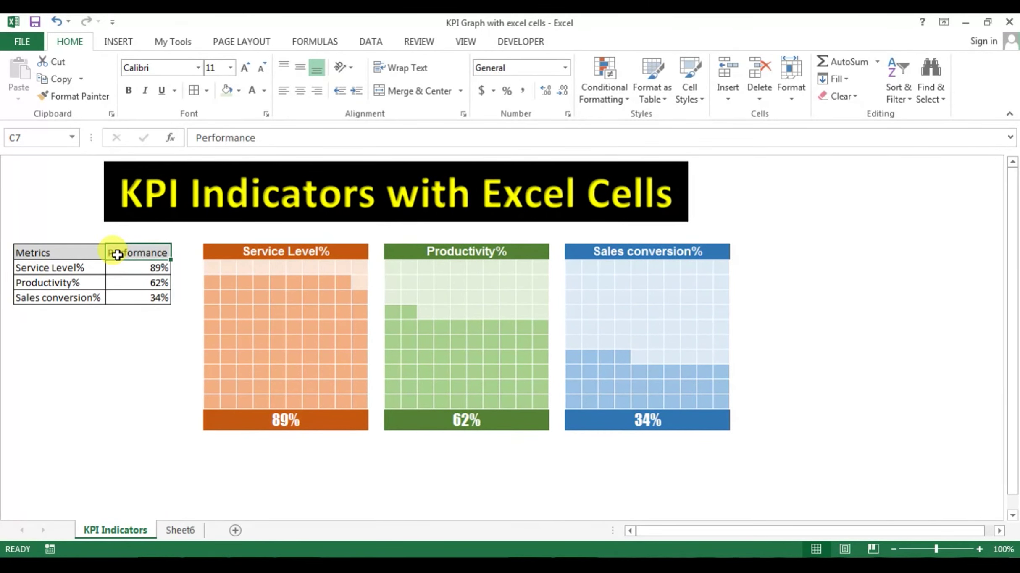